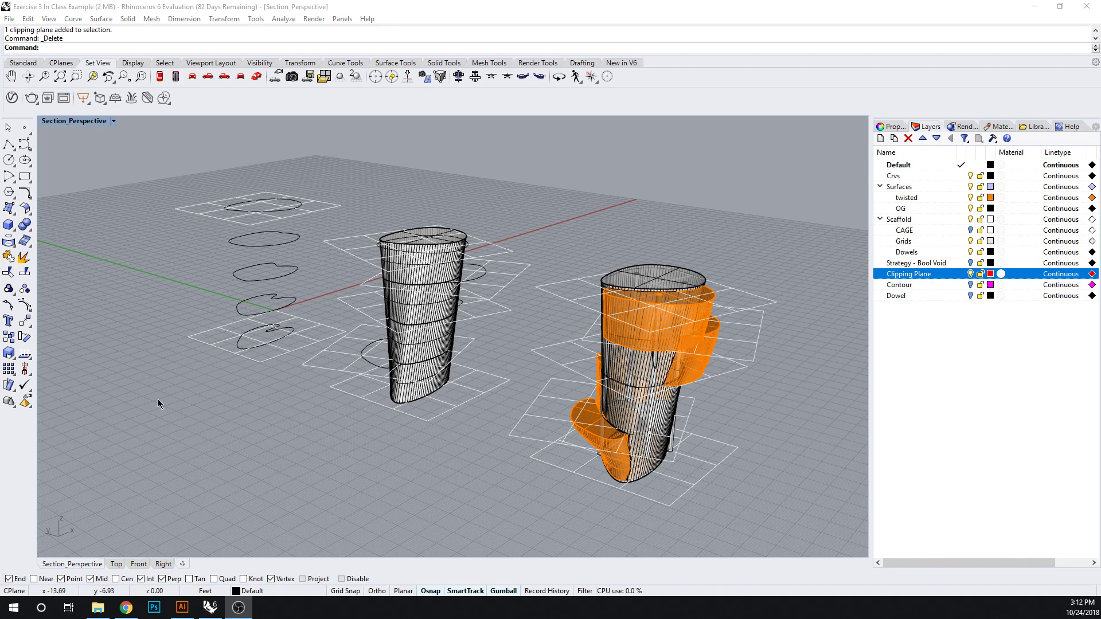
- Examine the middle tower's curves and stacked surface segments by selecting them one at a time
left_click(271, 309)
left_click(412, 394)
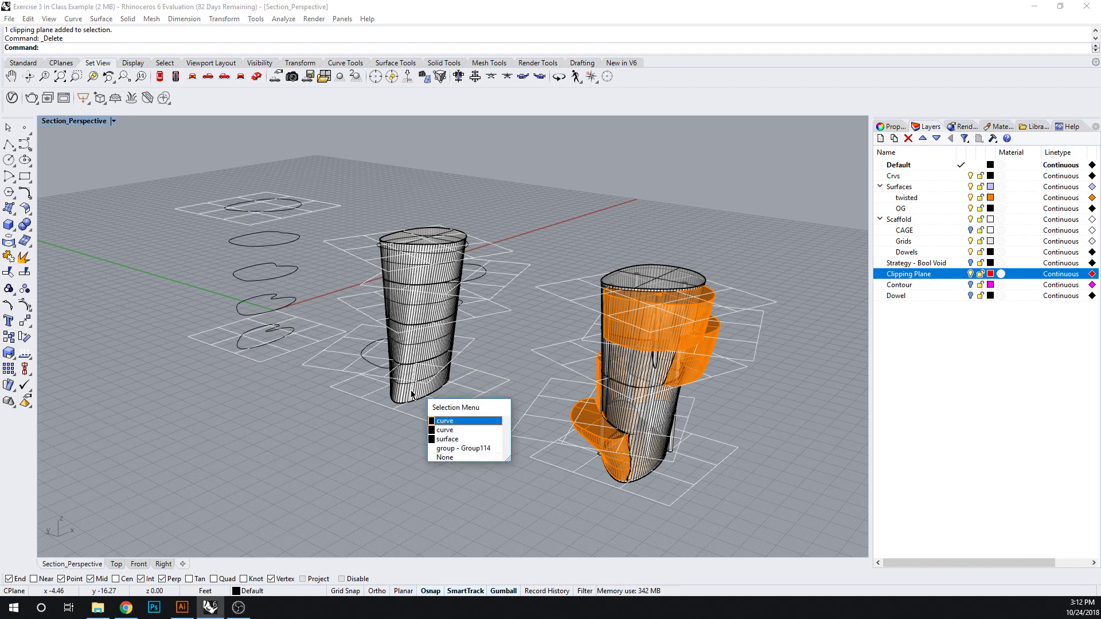
left_click(467, 430)
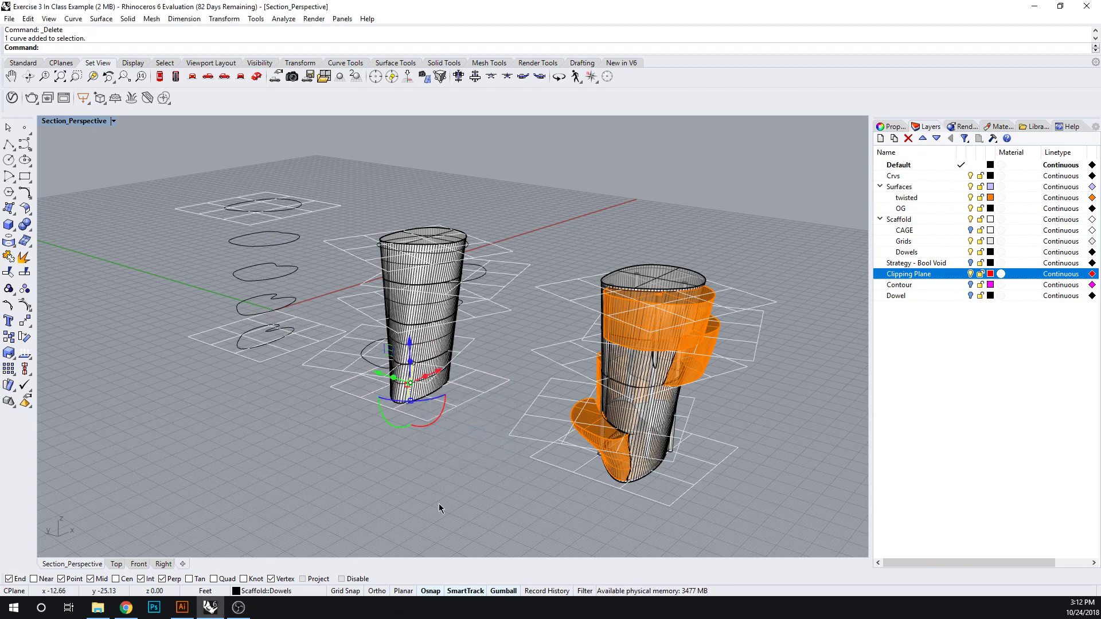
left_click(450, 341)
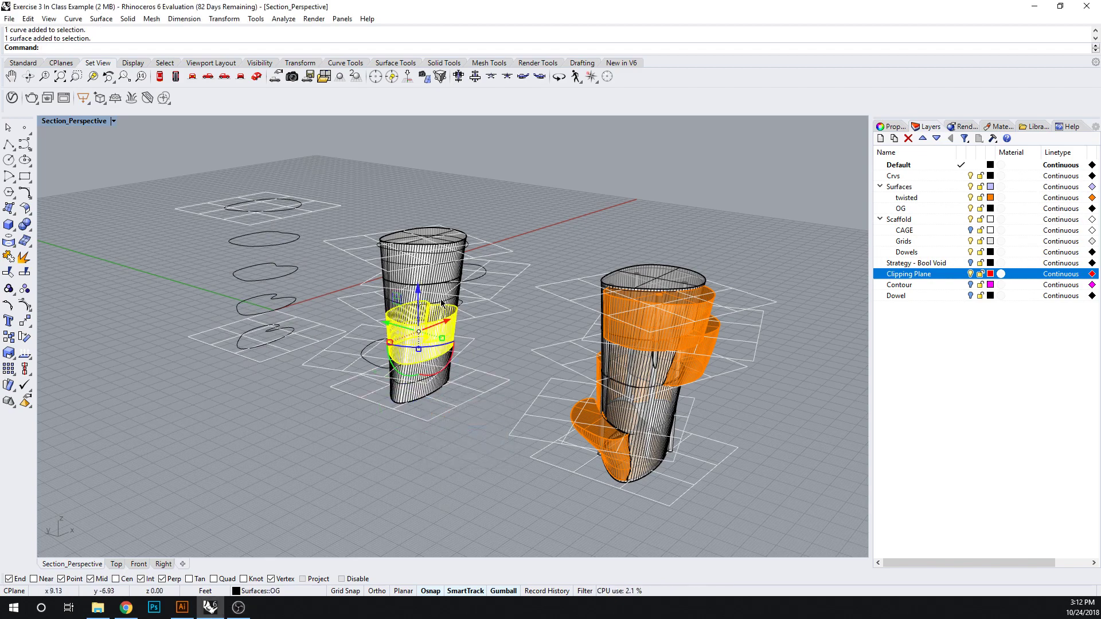
left_click(441, 292)
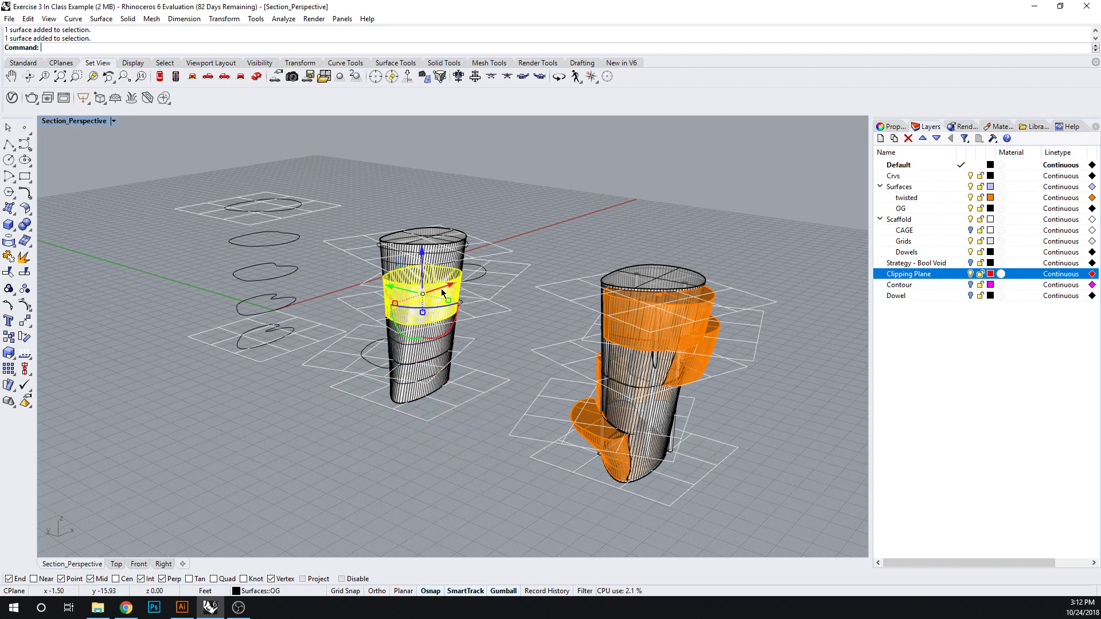
left_click(446, 374)
left_click(446, 374)
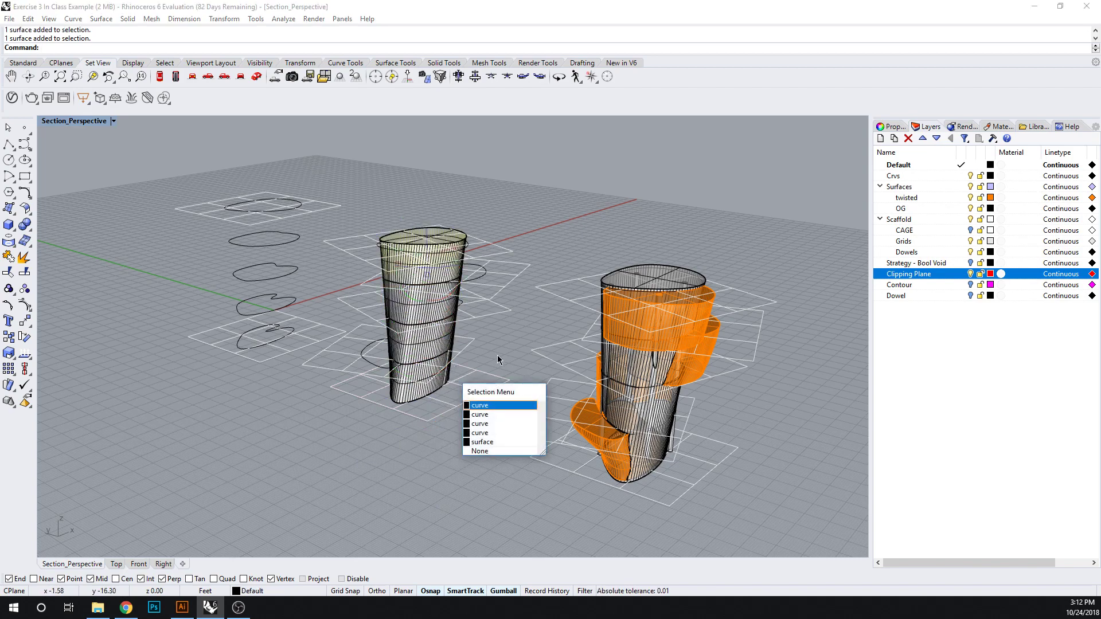
left_click(452, 338)
left_click(437, 299)
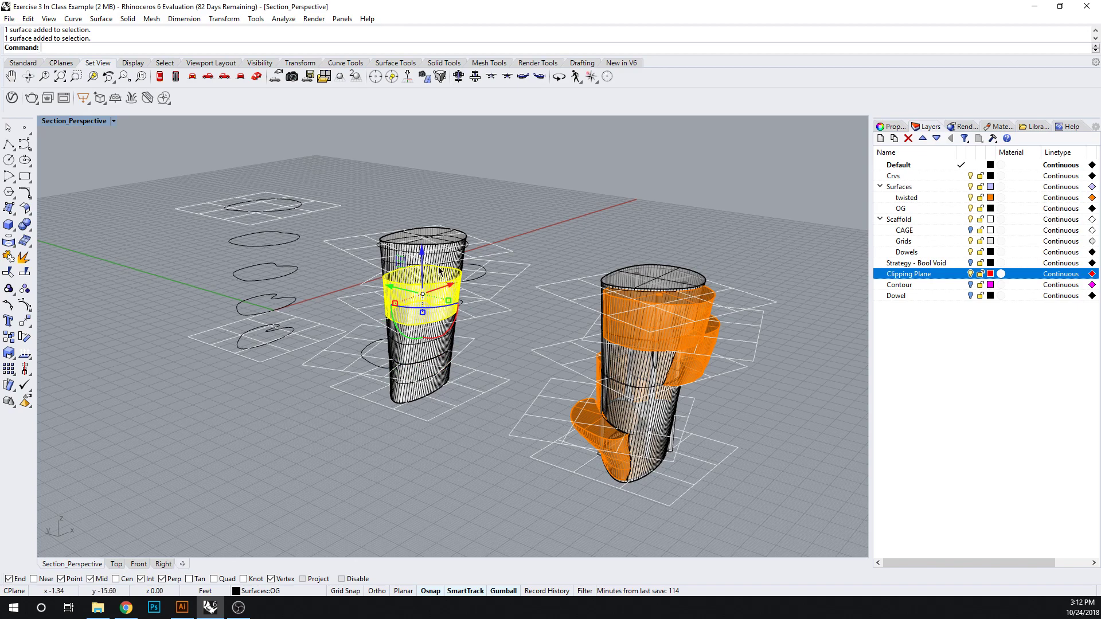
left_click(439, 271)
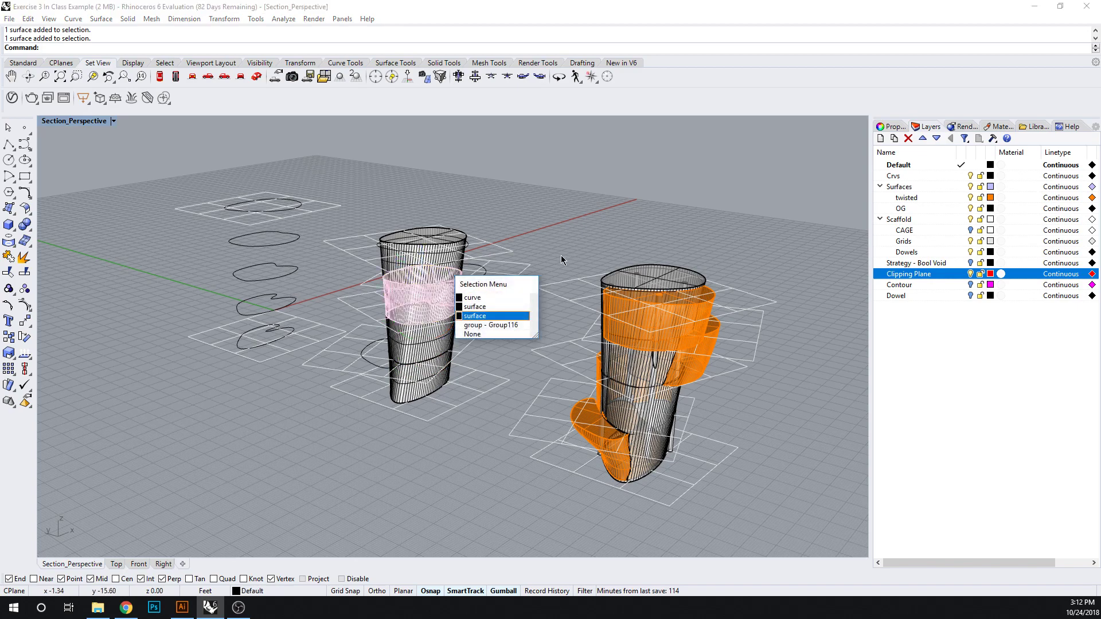
key("Escape")
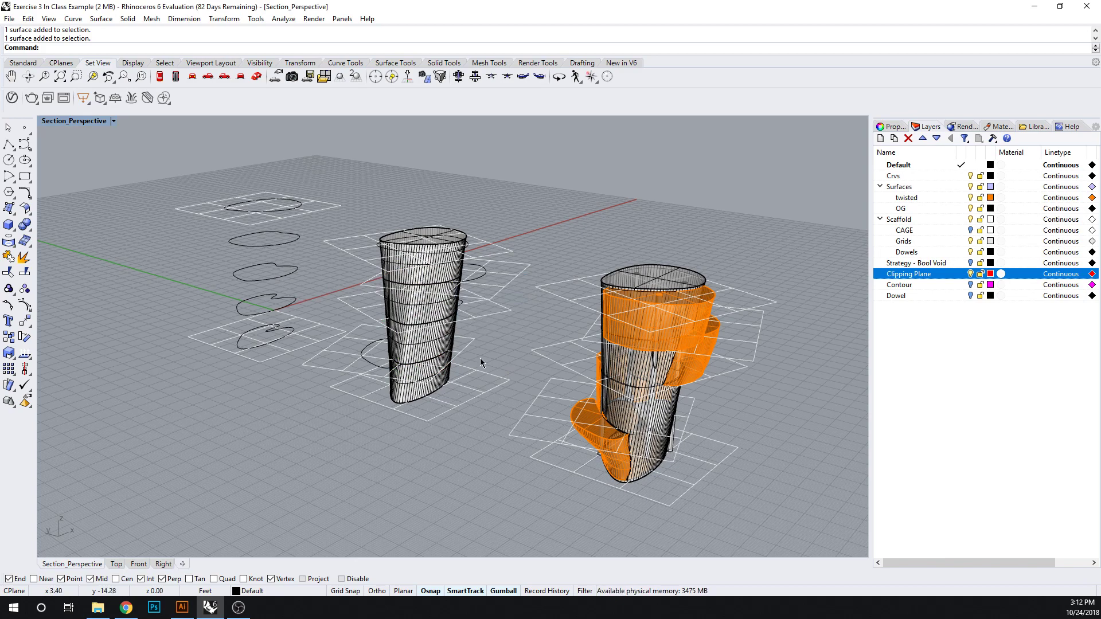
- Examine the lower grids and offset curve around the middle tower, and a vertical dowel inside the twisted tower
left_click(380, 369)
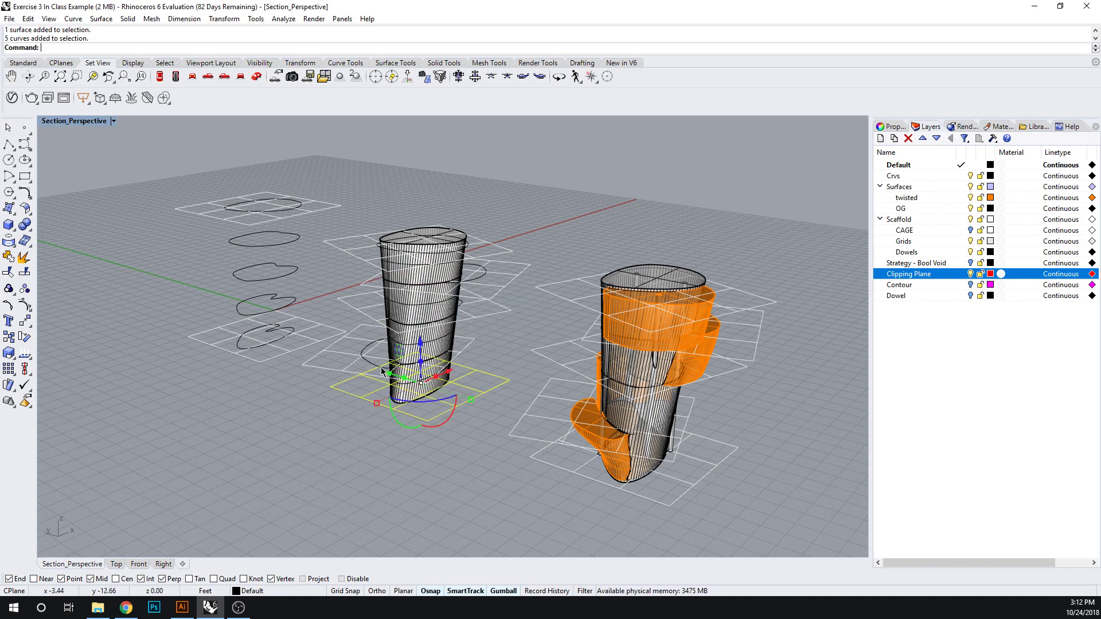
left_click(368, 351)
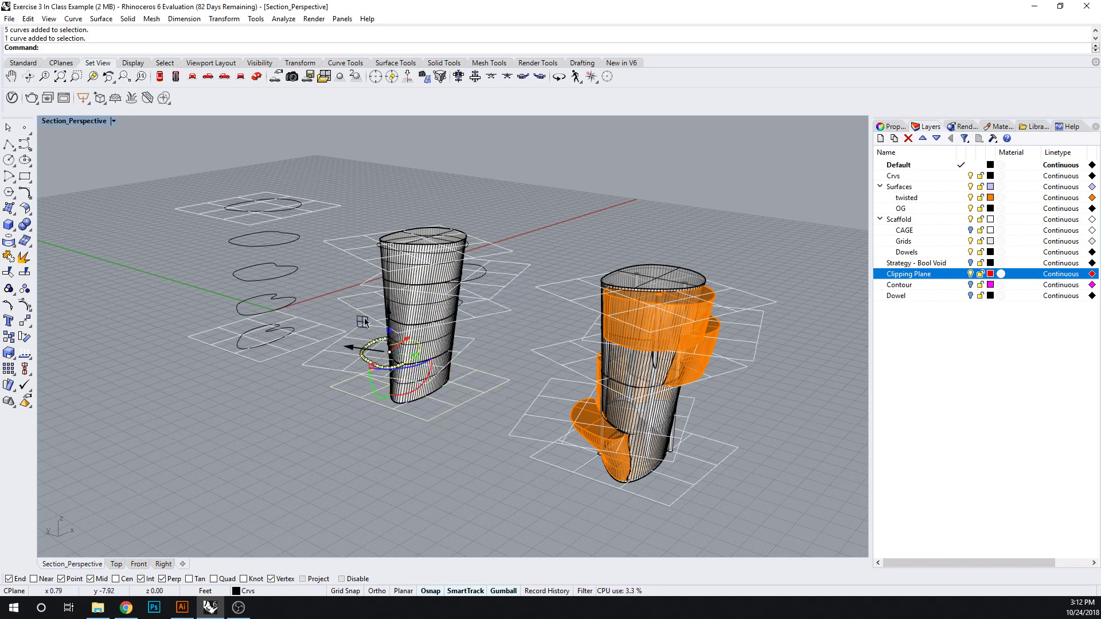
left_click(321, 368)
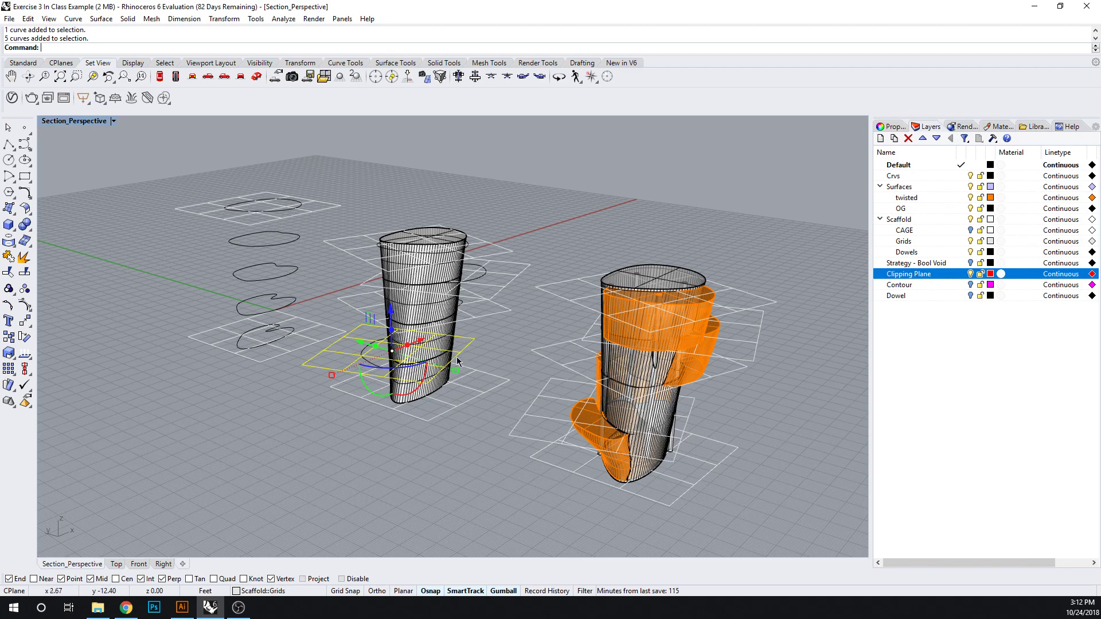
left_click(496, 354)
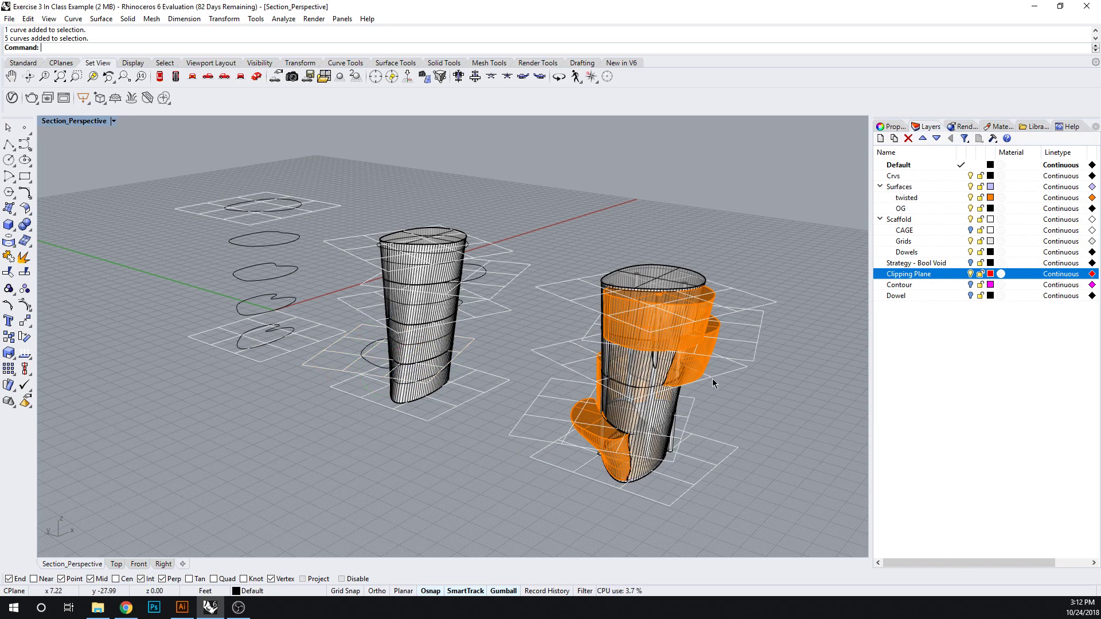
left_click(635, 277)
left_click(678, 336)
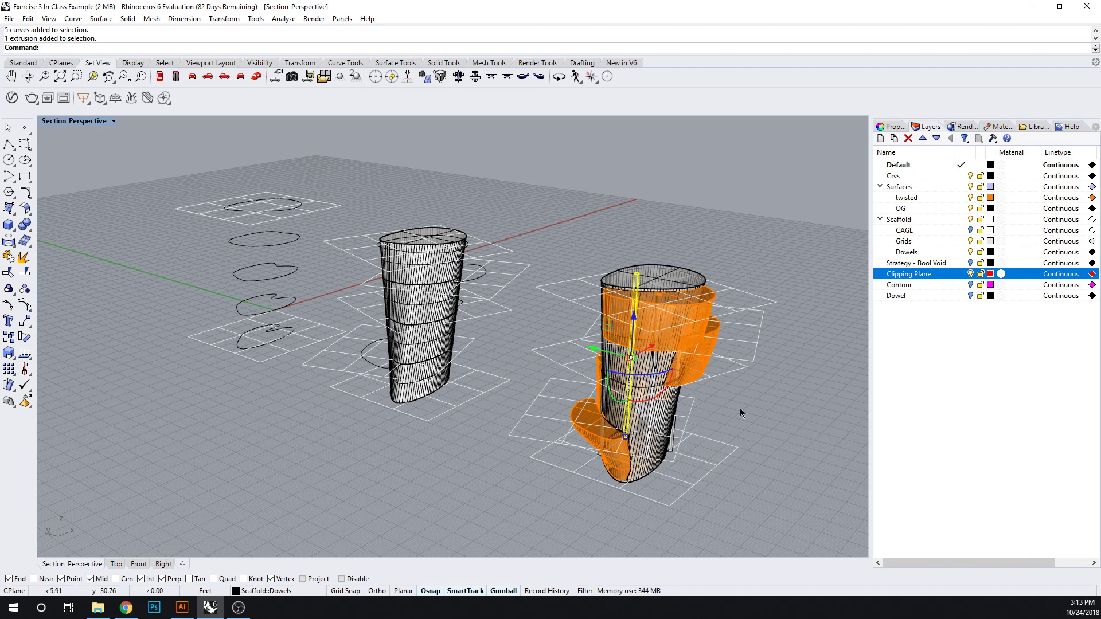
left_click(590, 233)
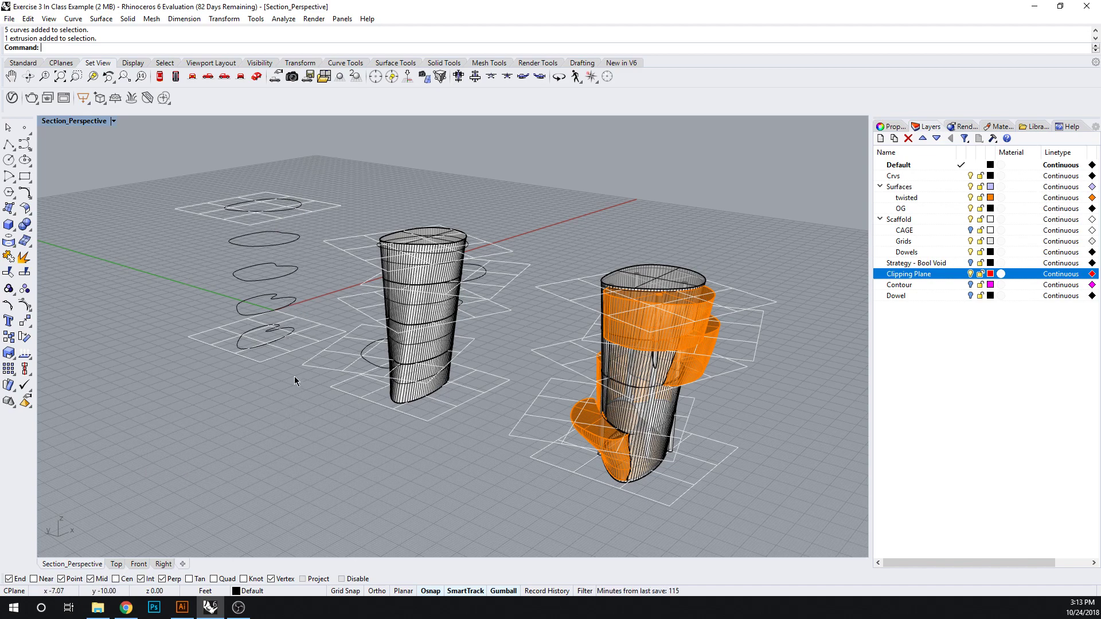
- Switch the Section_Perspective viewport to the NE isometric view
right_click_drag(321, 439, 477, 428)
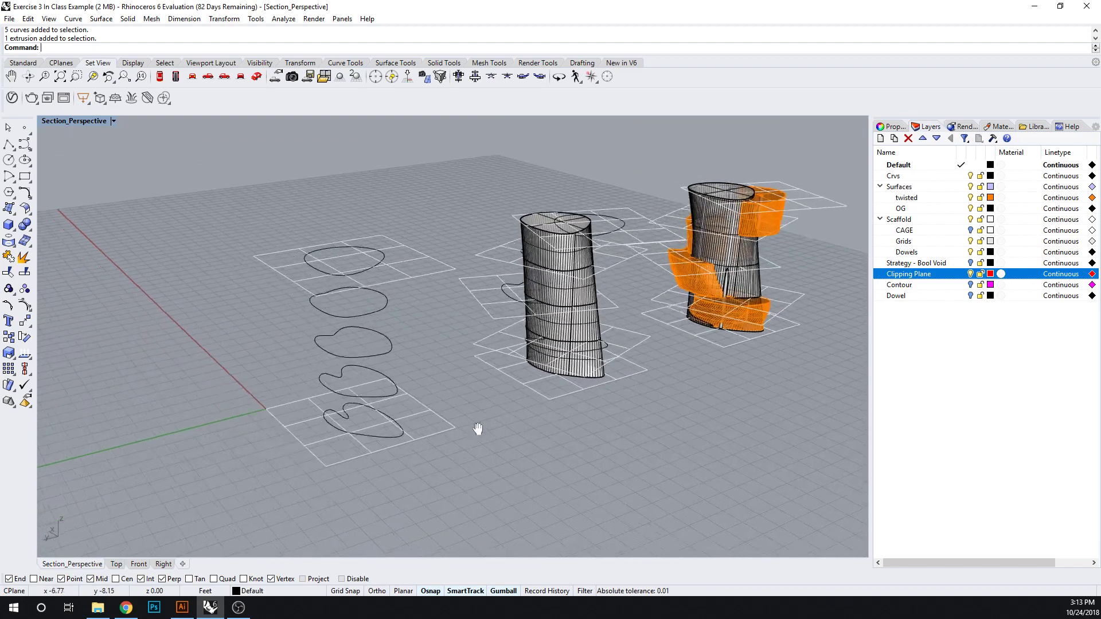
left_click(114, 121)
mouse_move(86, 365)
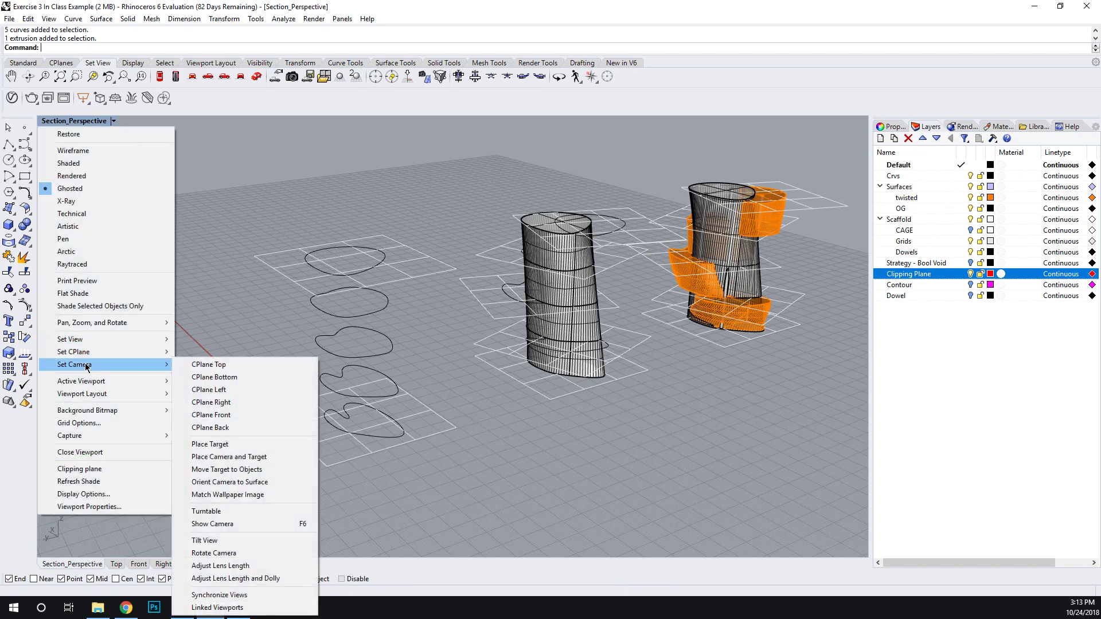
mouse_move(144, 339)
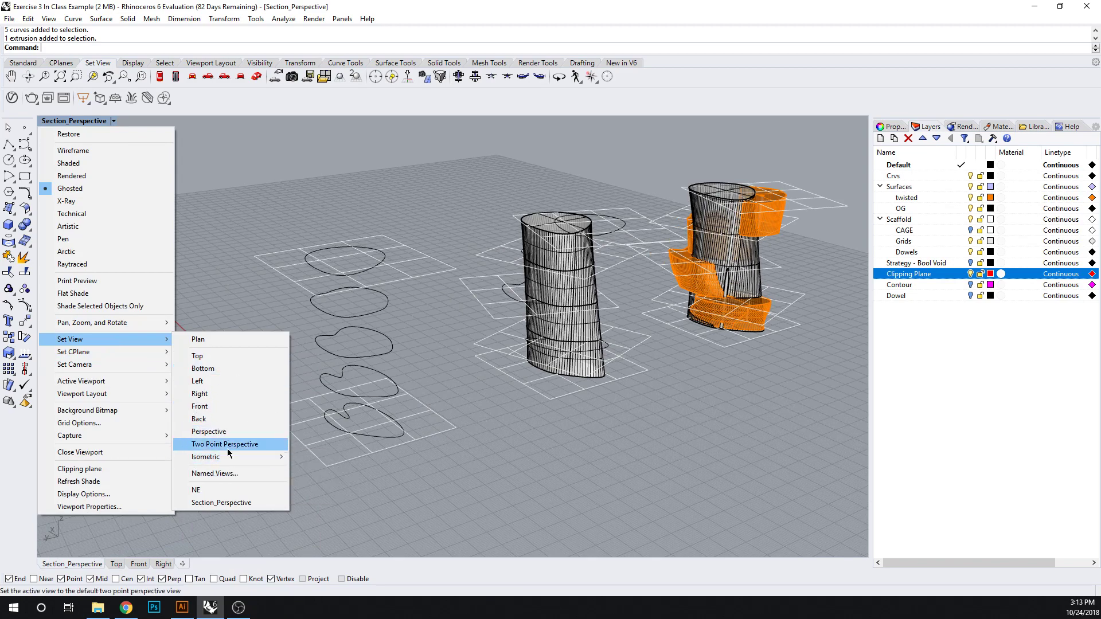
mouse_move(226, 457)
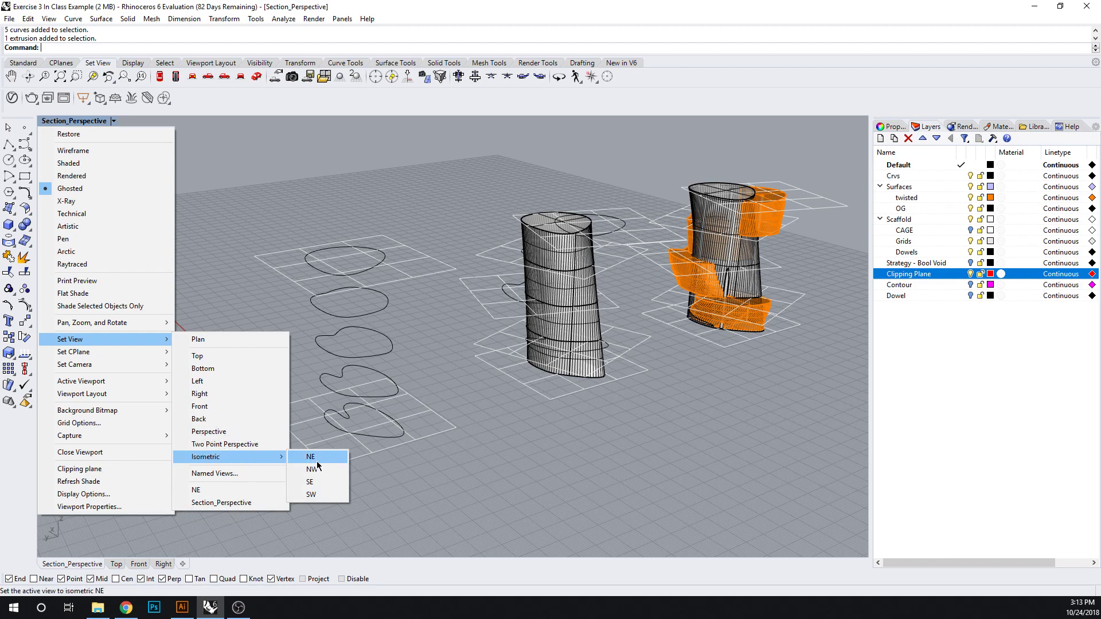
left_click(316, 461)
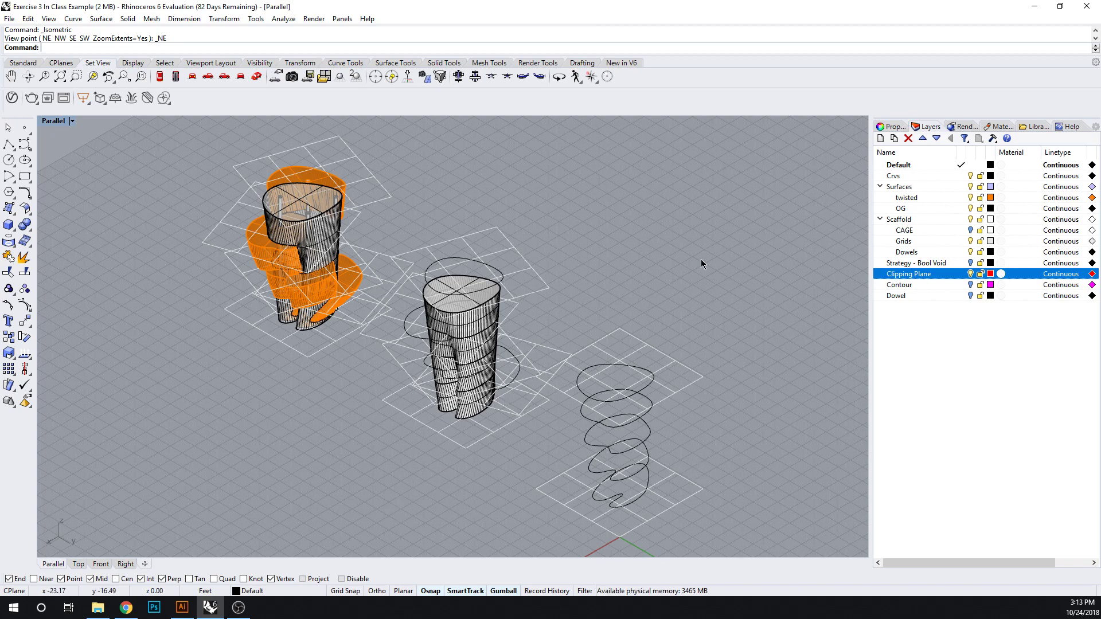
left_click_drag(801, 144, 133, 483)
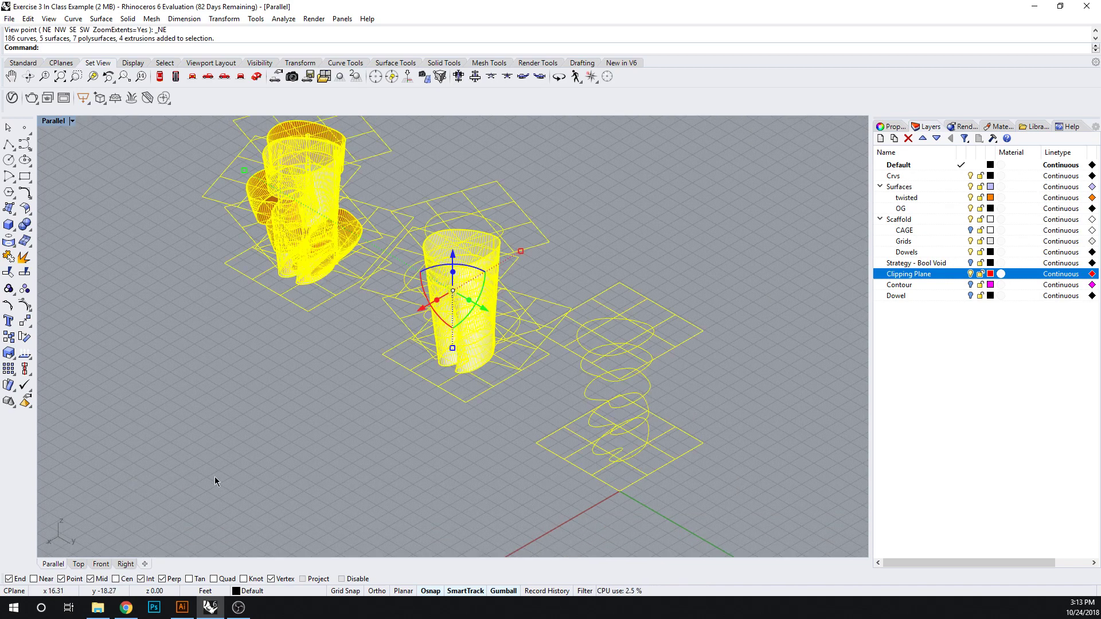
type("MacroEditor")
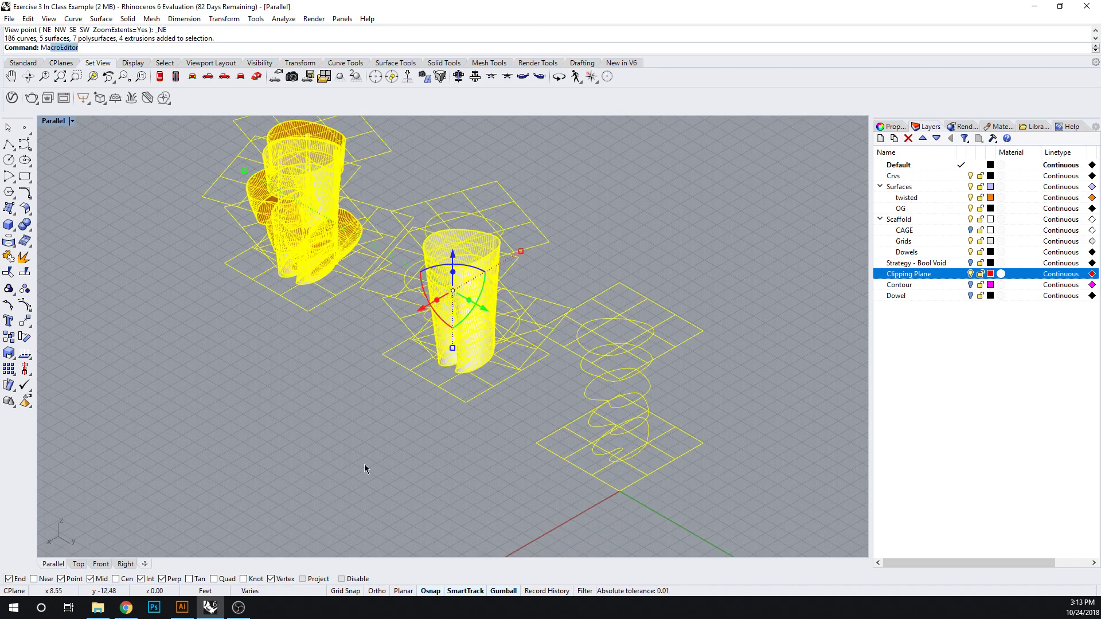
right_click_drag(364, 463, 361, 387)
key("Escape")
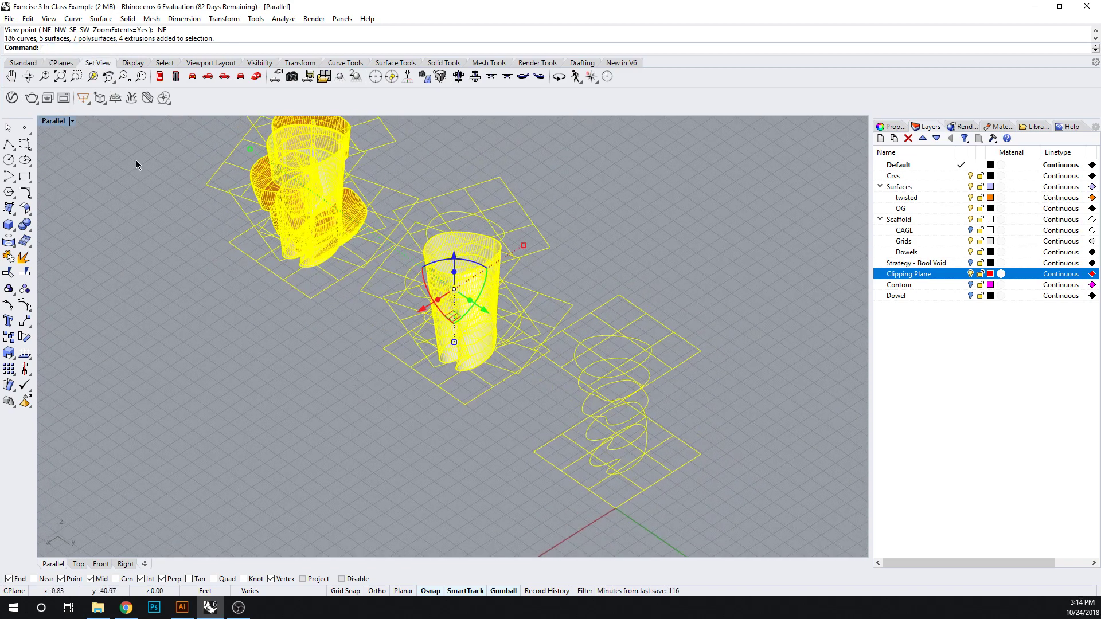
- Reset the parallel viewport to the standard NE isometric view with all three models in frame
left_click(62, 121)
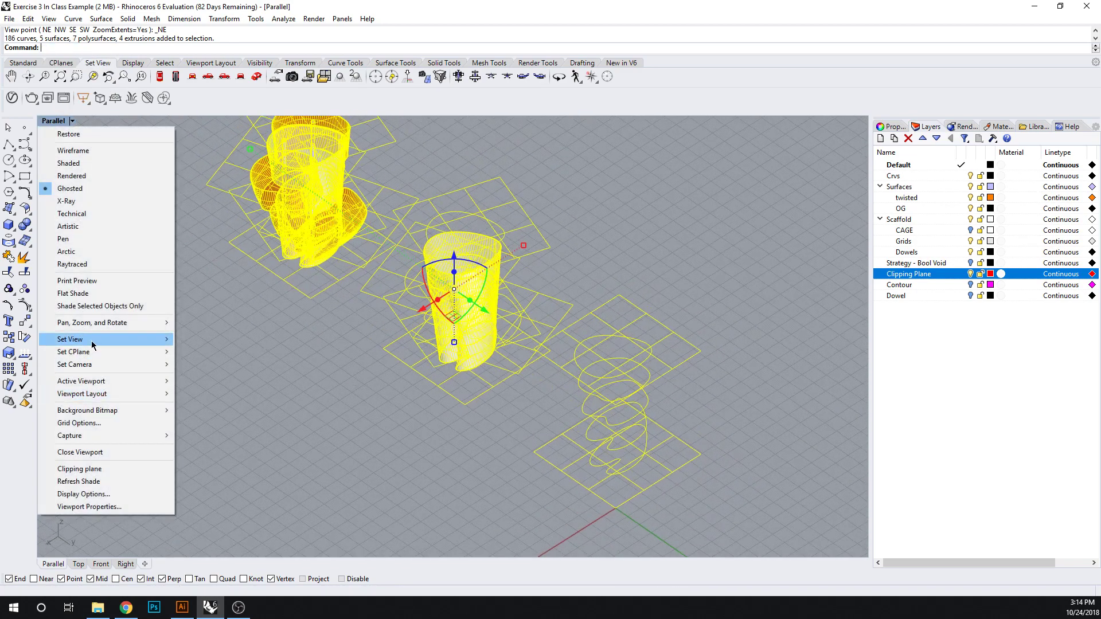
mouse_move(91, 343)
mouse_move(223, 458)
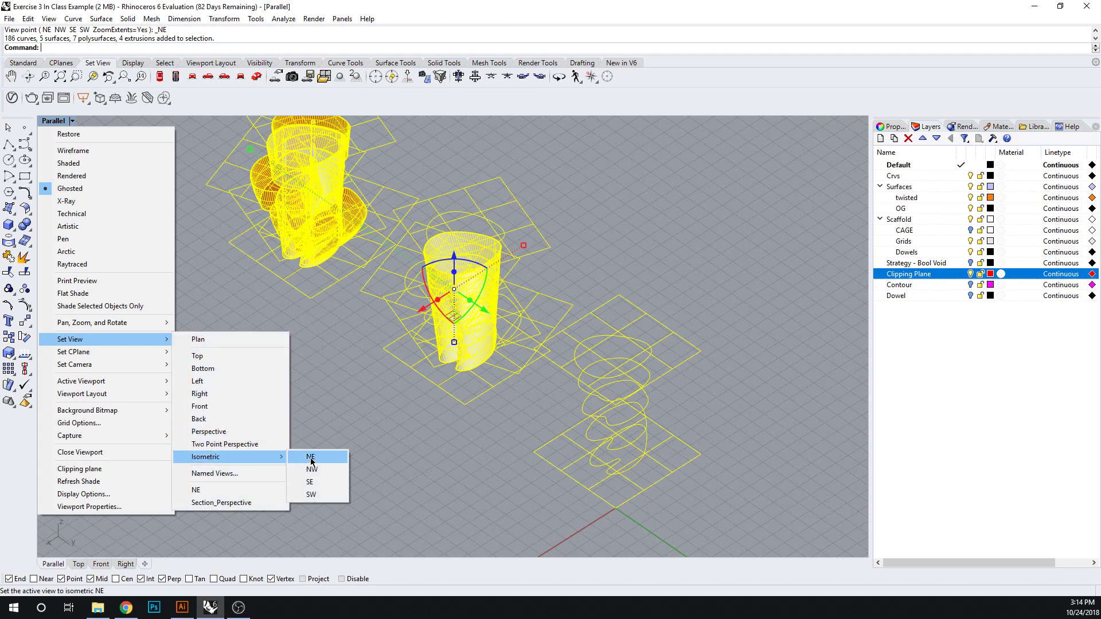
left_click(311, 458)
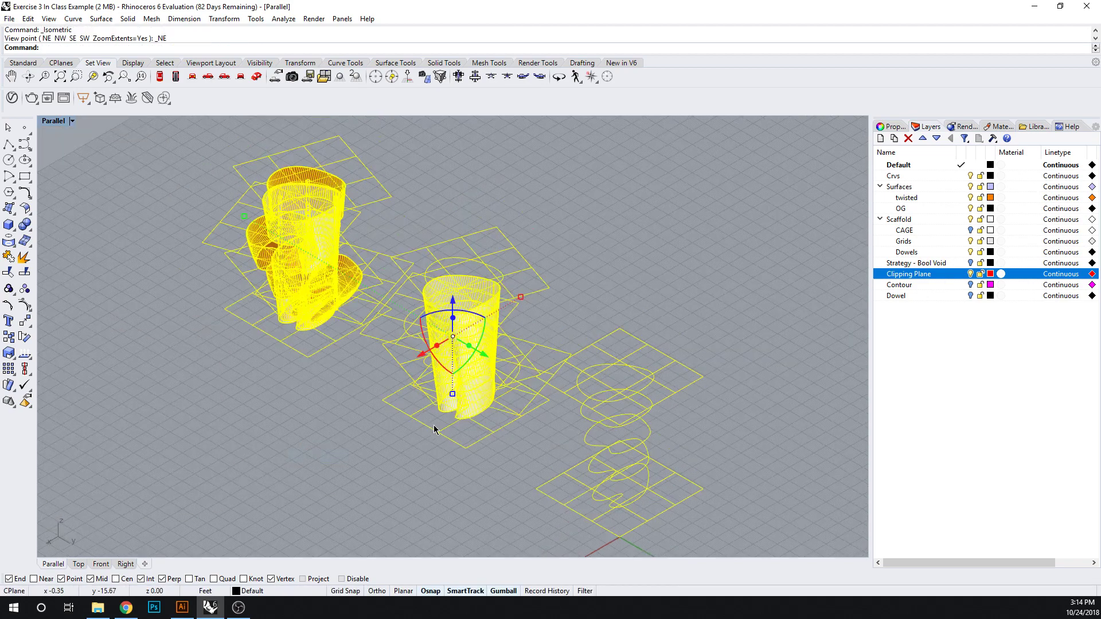
mouse_move(411, 453)
right_mouse_down()
mouse_move(368, 447)
mouse_move(410, 447)
mouse_move(408, 456)
right_mouse_up()
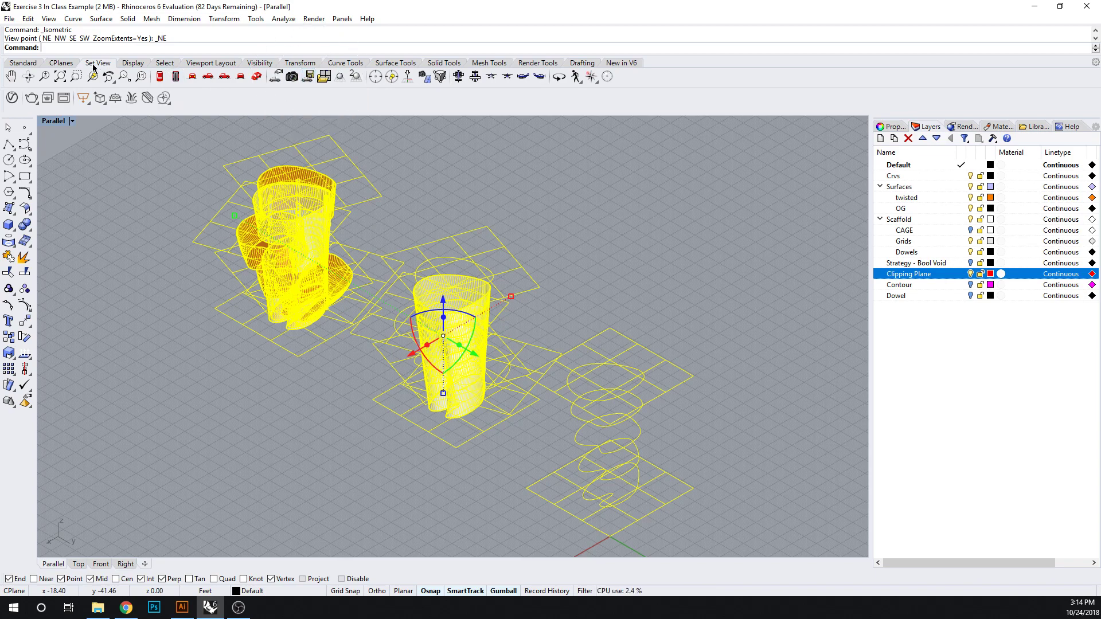
- Save the current isometric viewport as a named view called NE_AXON
left_click(308, 77)
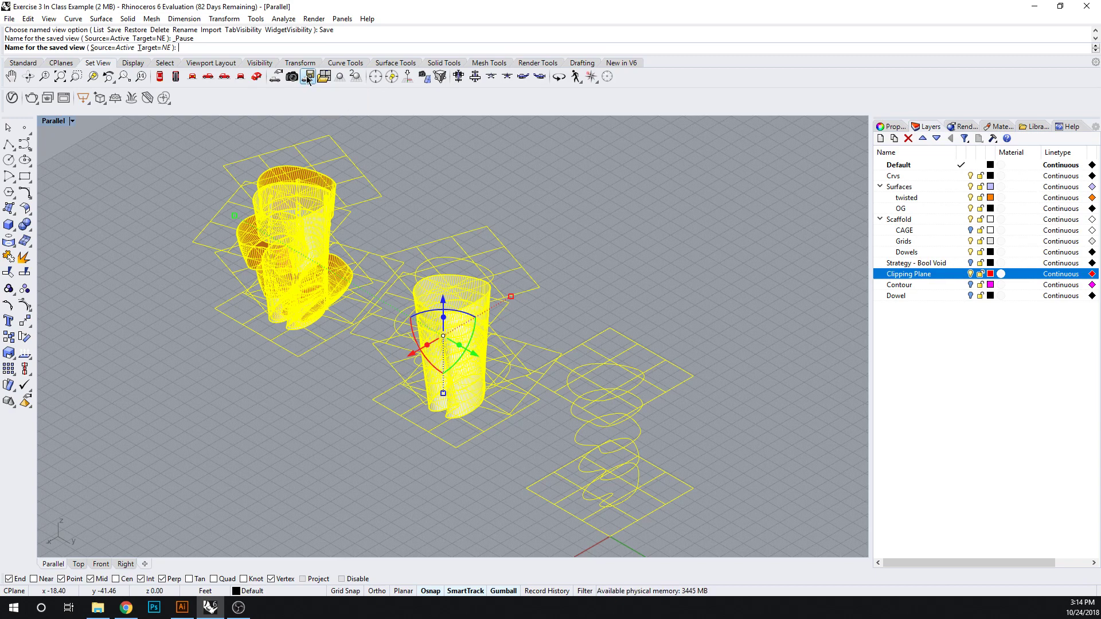
type("NE_AXON")
key("Return")
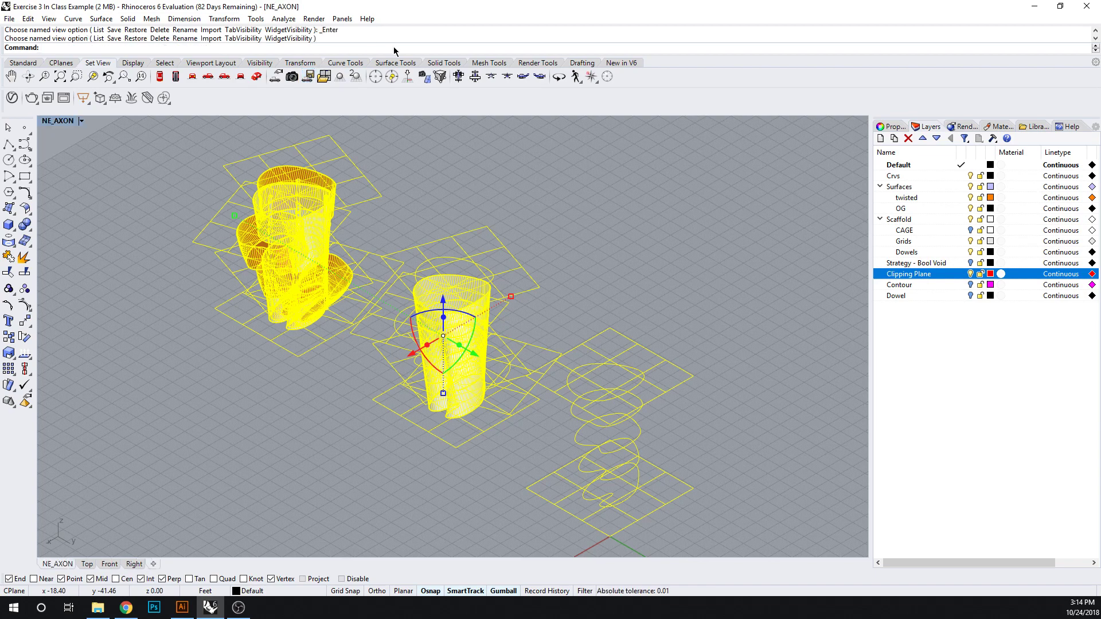
- Test the saved NE_AXON named view by orbiting away from it and restoring it
left_click(290, 78)
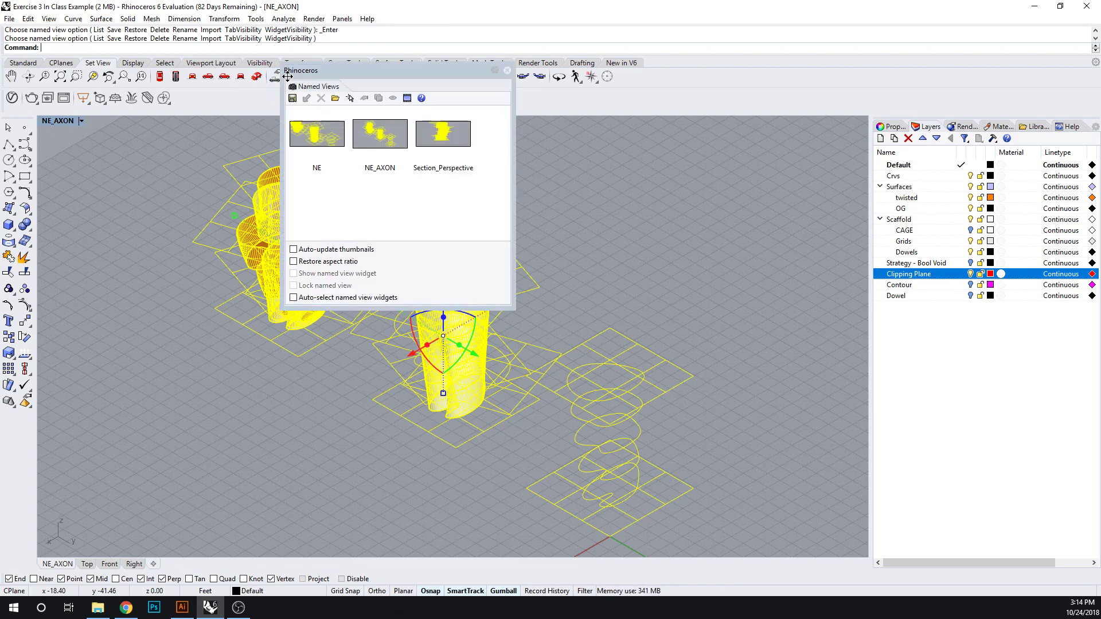
left_click(383, 134)
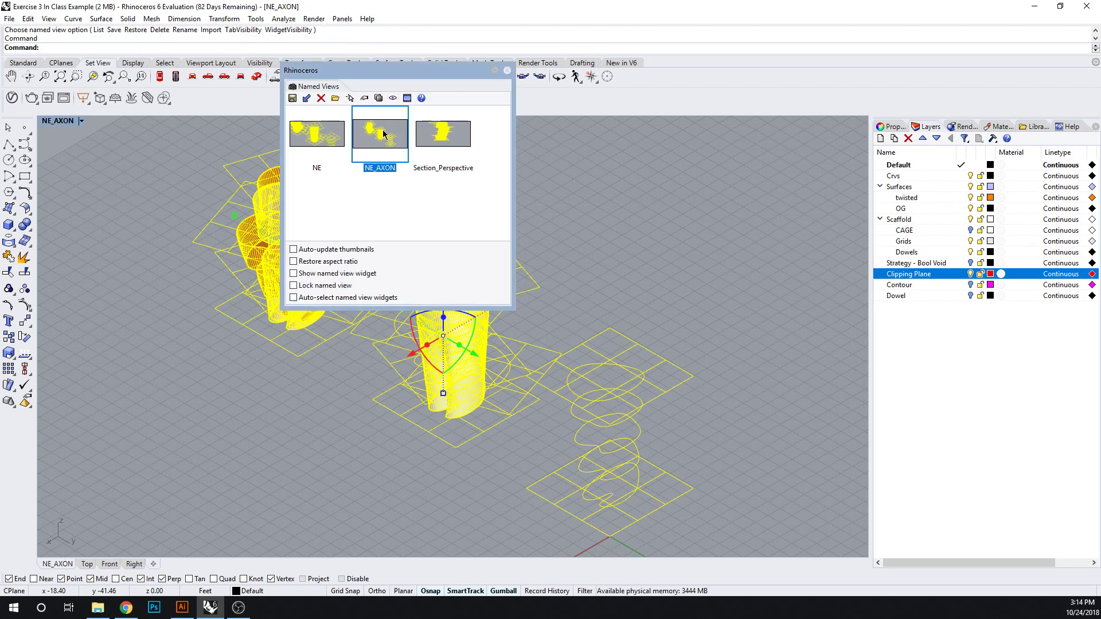
left_click(507, 71)
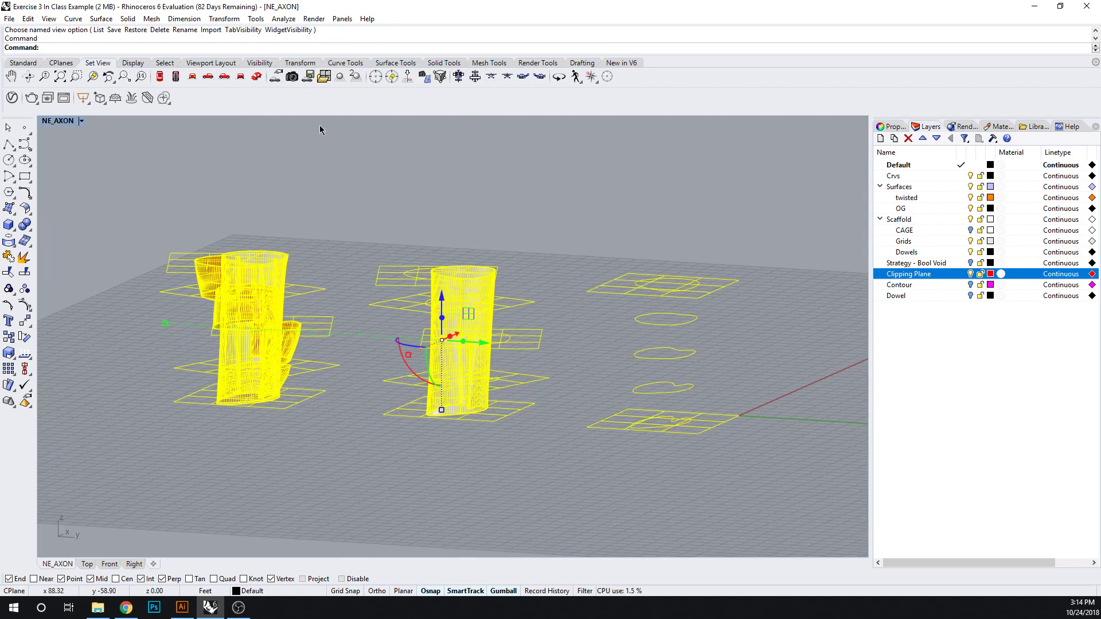
left_click(308, 77)
double_click(385, 138)
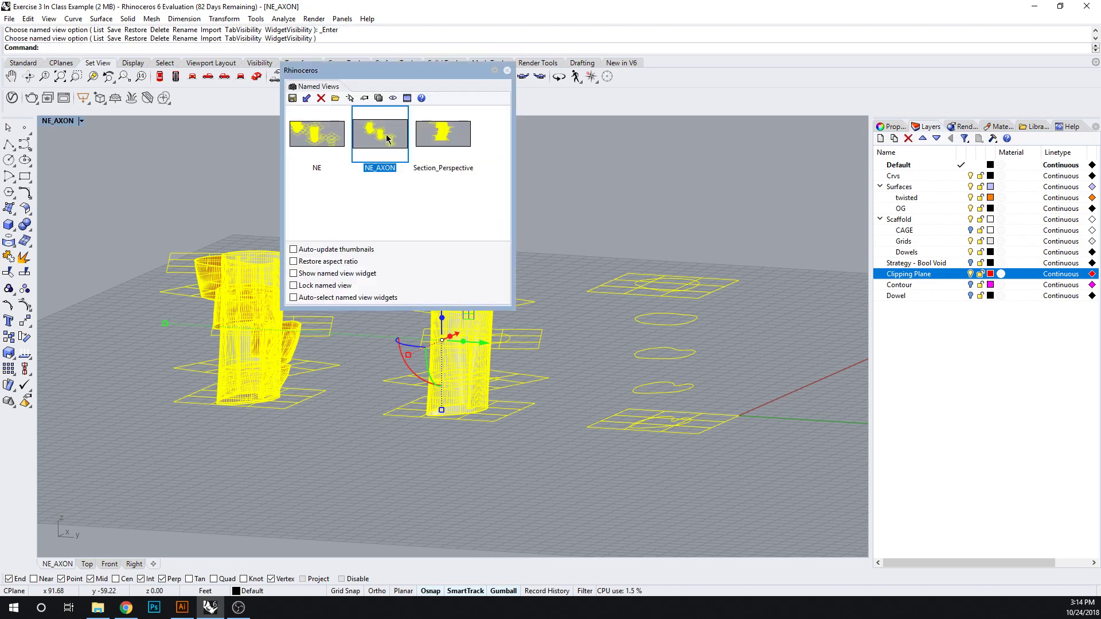
left_click(507, 70)
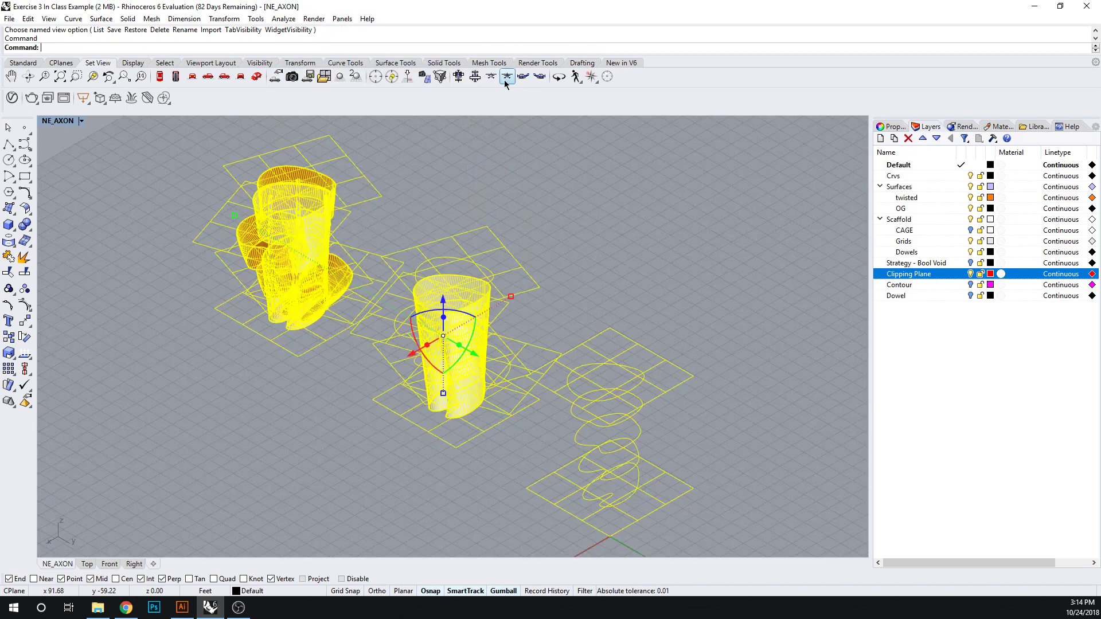
- Generate a Make2D drawing of all three models from the NE_AXON view, using View projection, maintained source layers and hidden lines
left_click(677, 270)
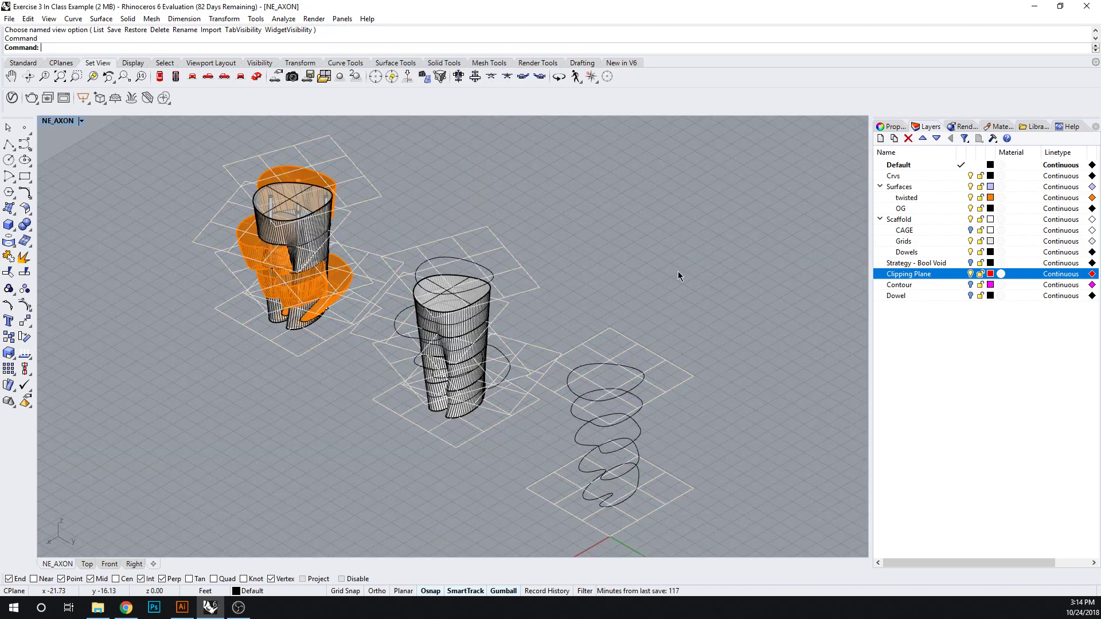
left_click_drag(710, 524, 115, 122)
type("Make2D")
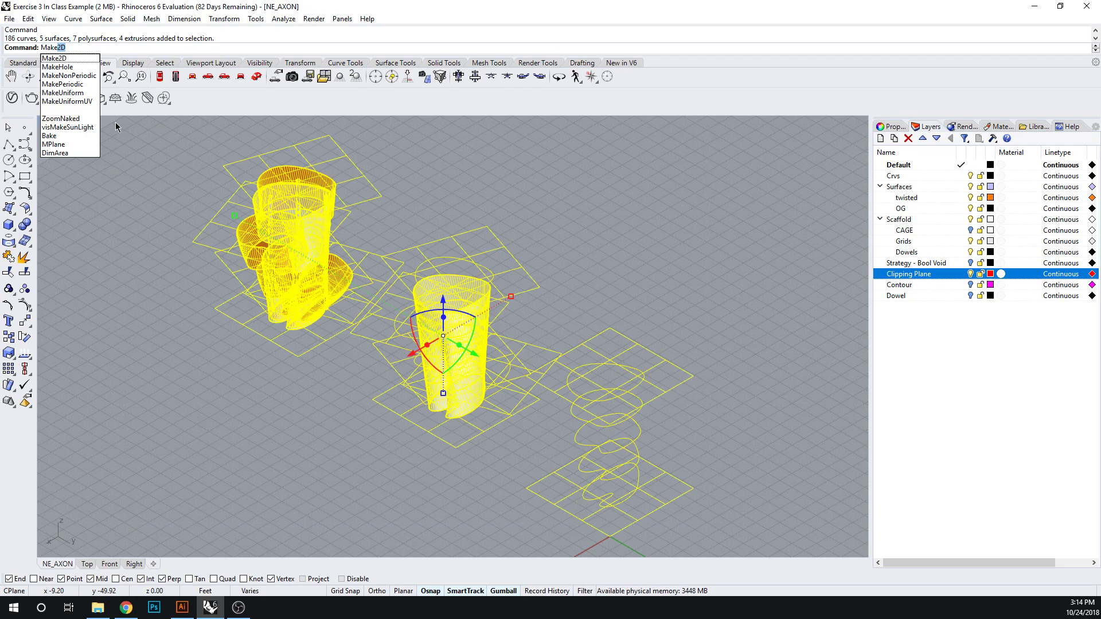
key("Up")
key("Up")
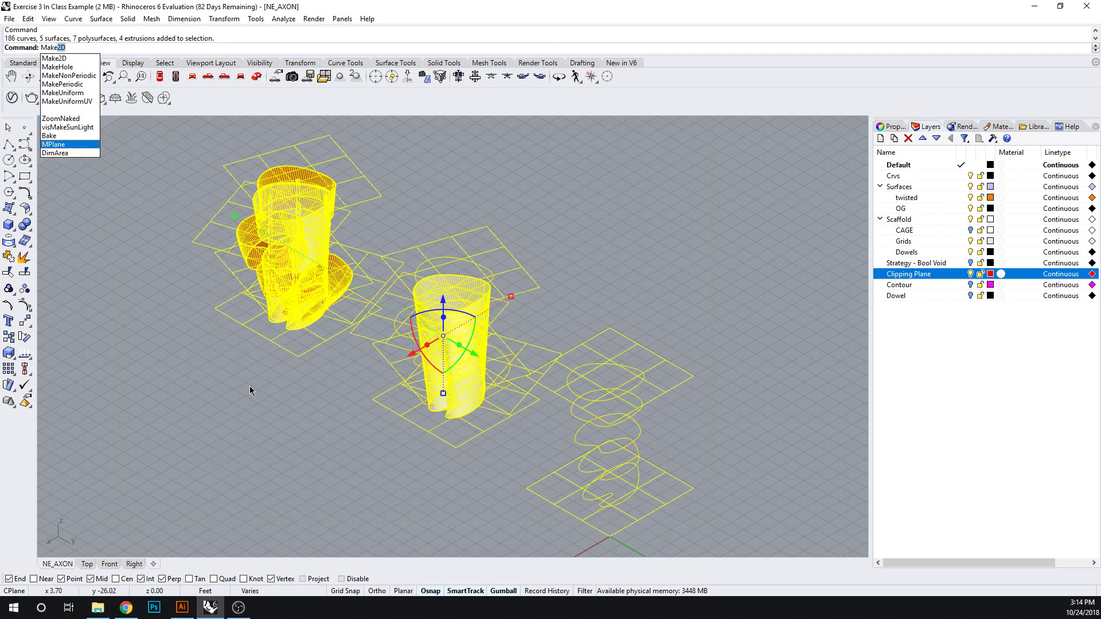
key("Return")
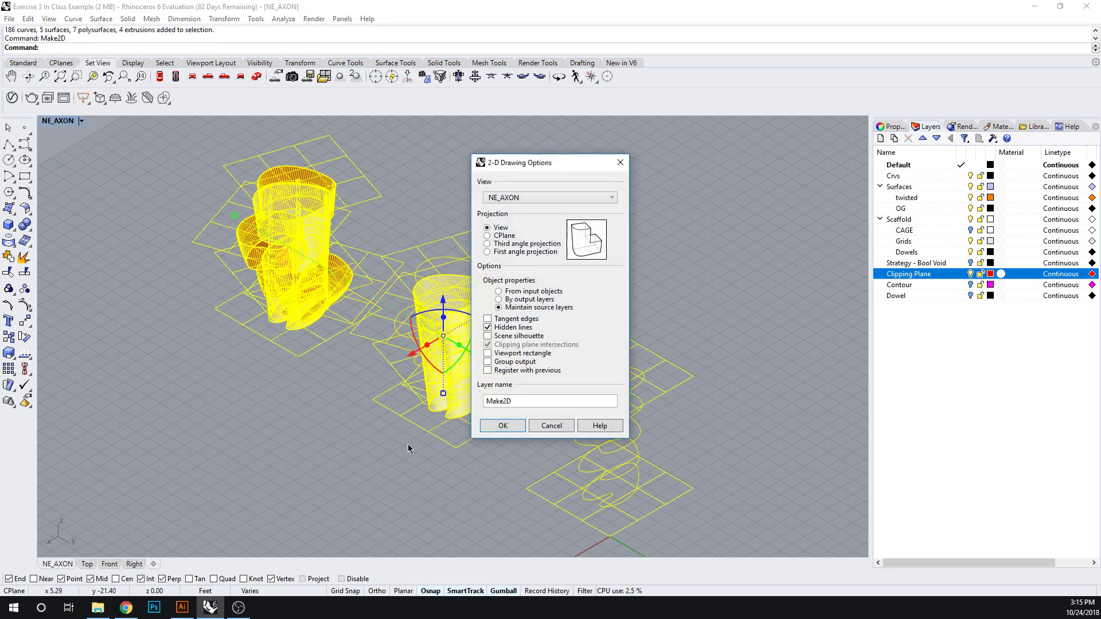
left_click_drag(618, 164, 778, 152)
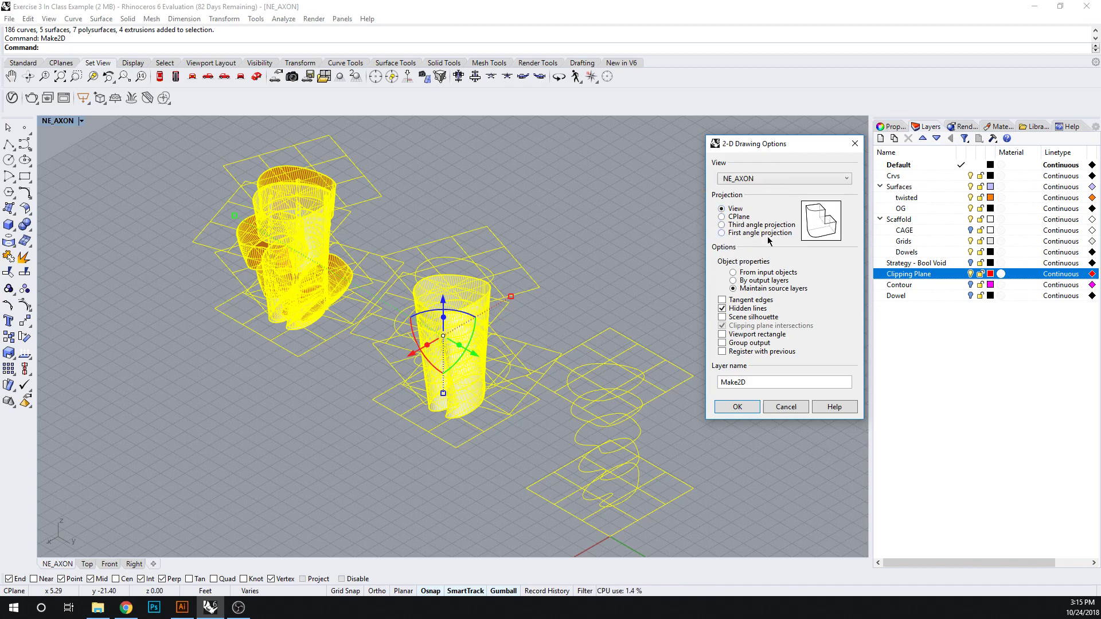
left_click(731, 209)
left_click(722, 309)
left_click(722, 309)
left_click(731, 407)
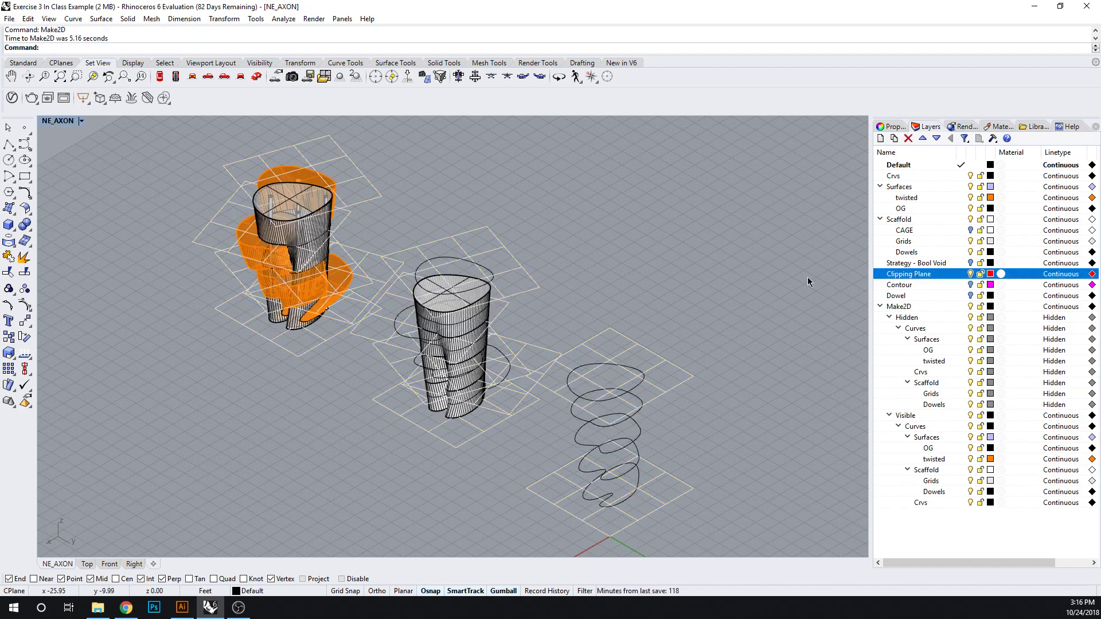
- Switch to the Top viewport, bring the generated 2D drawing into frame and deselect its curves
left_click(87, 563)
scroll(640, 319, "down", 3)
right_click_drag(639, 319, 484, 348)
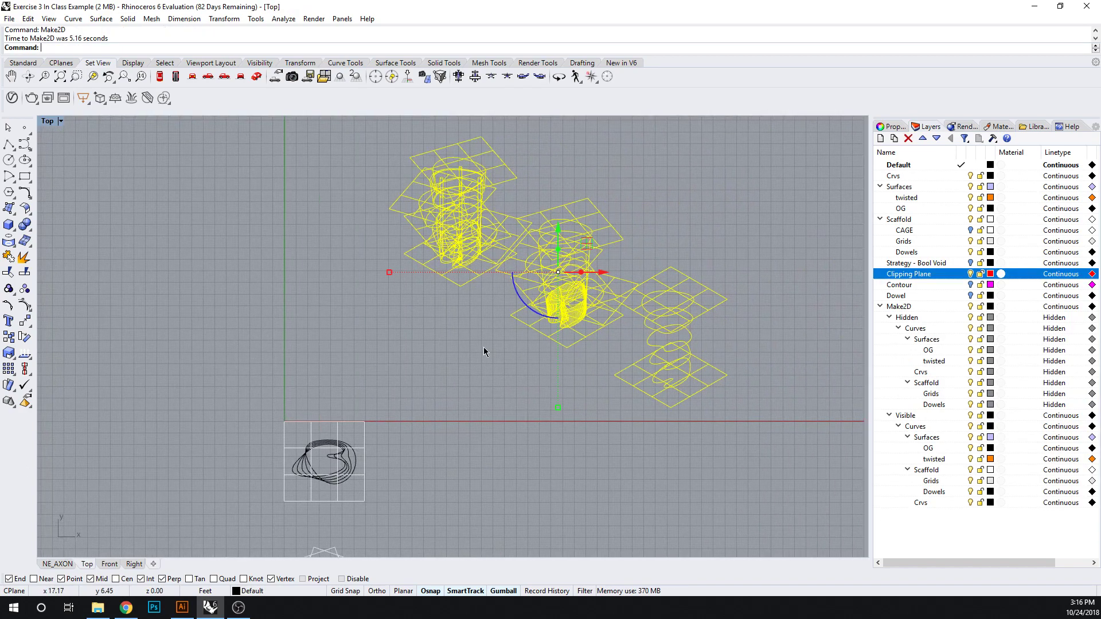
left_click(688, 215)
scroll(650, 260, "up", 2)
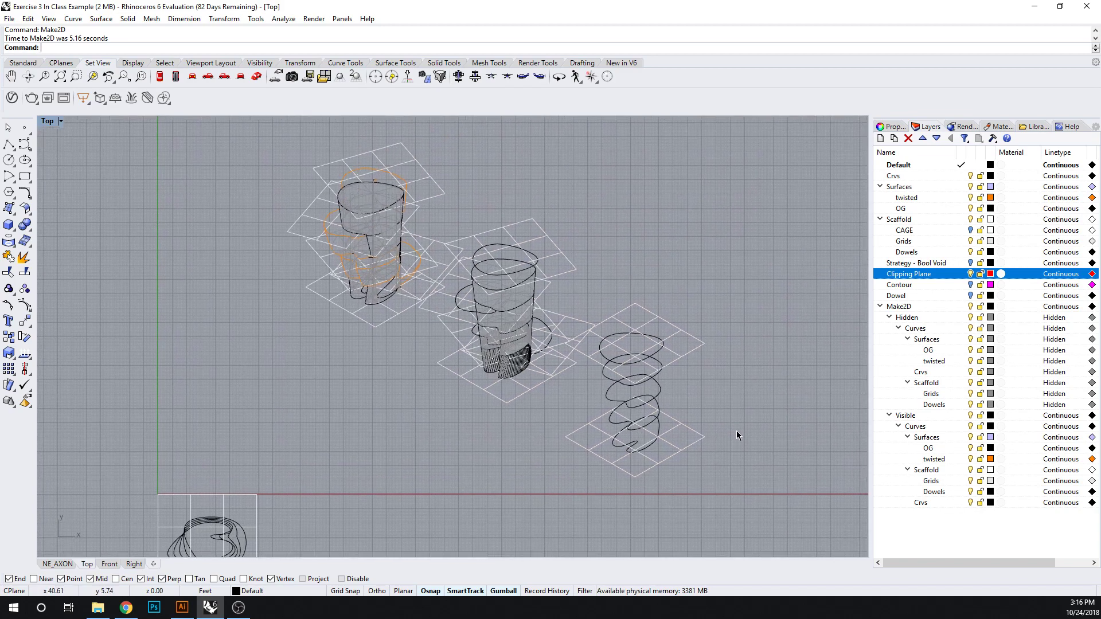
scroll(729, 414, "down", 2)
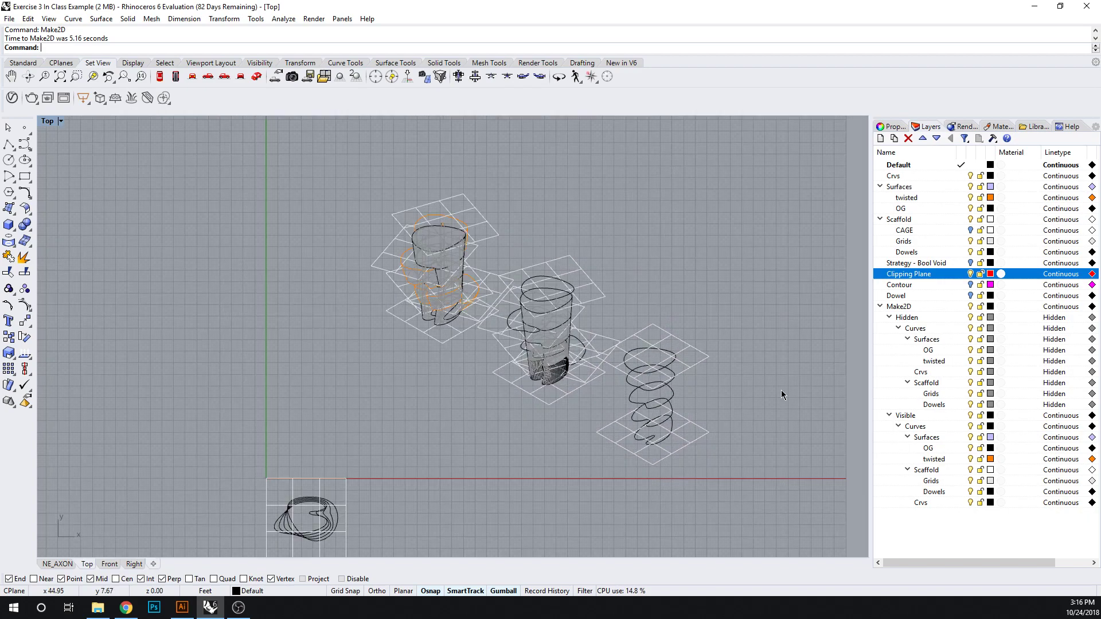
- Examine the Make2D linework up close, checking the spiral curves and the visible and hidden surface edges of the middle tower
scroll(589, 390, "up", 5)
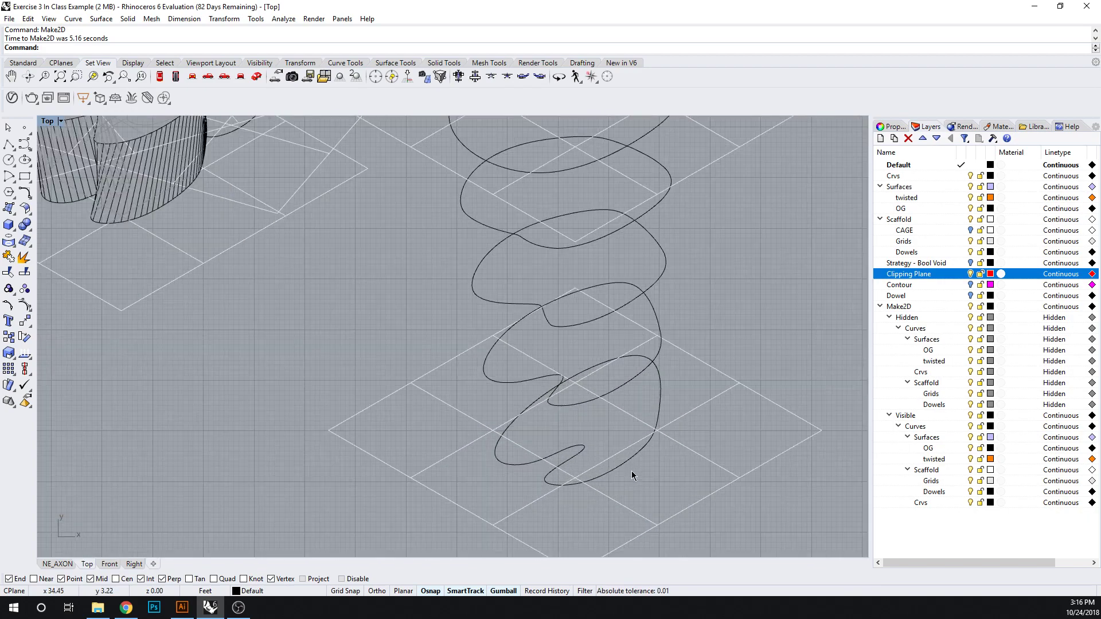
scroll(315, 278, "up", 5)
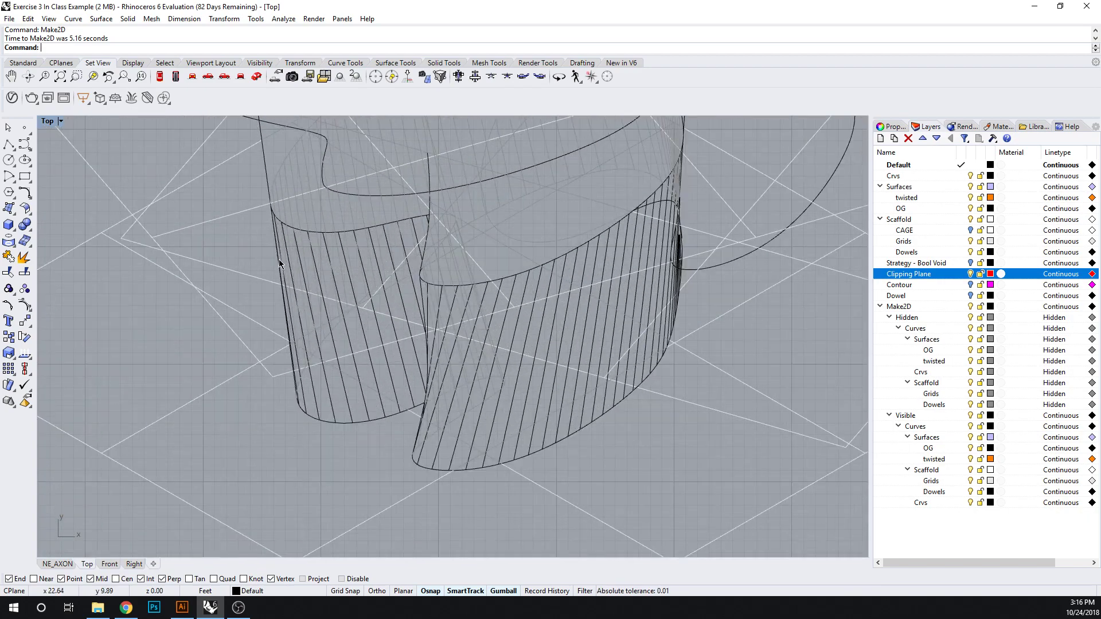
scroll(315, 274, "down", 4)
right_click_drag(580, 365, 660, 439)
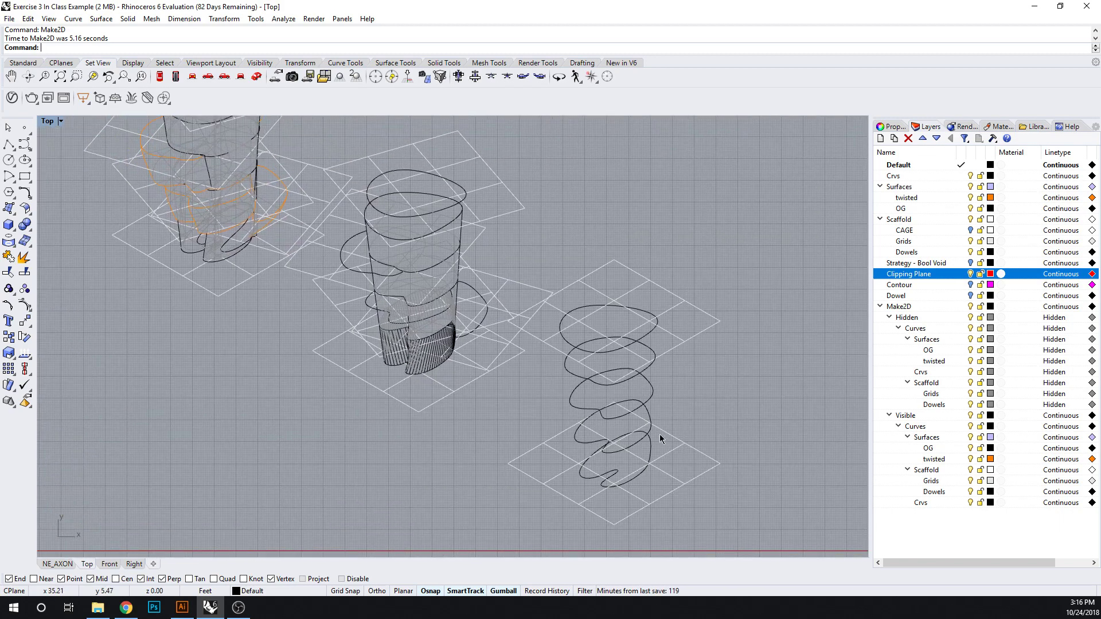
scroll(560, 449, "down", 2)
scroll(421, 385, "up", 1)
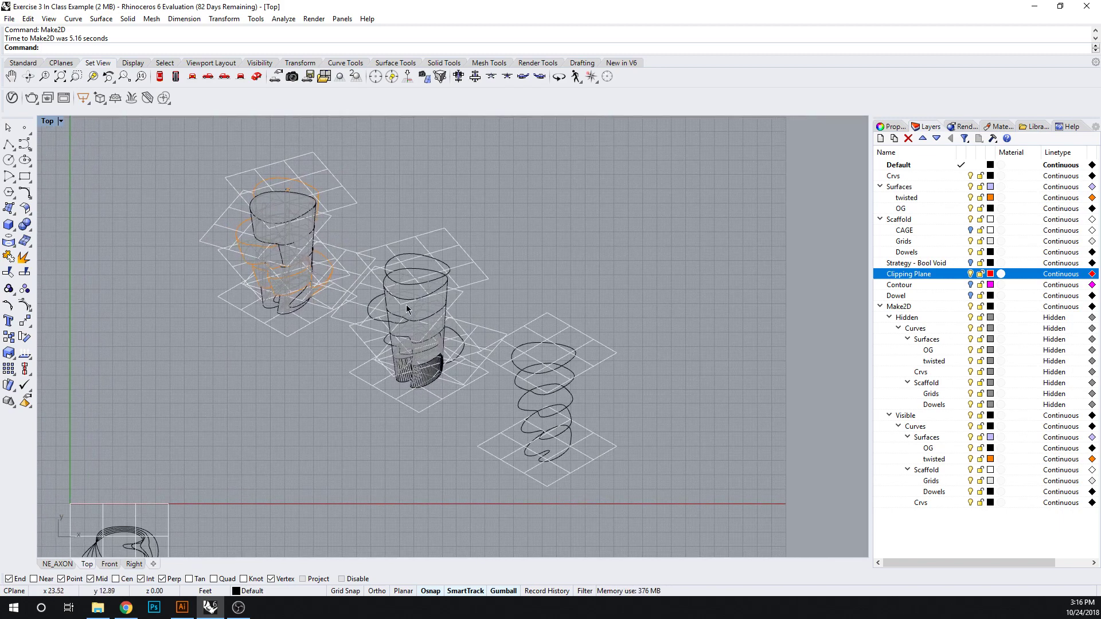
scroll(404, 313, "up", 2)
scroll(404, 313, "down", 2)
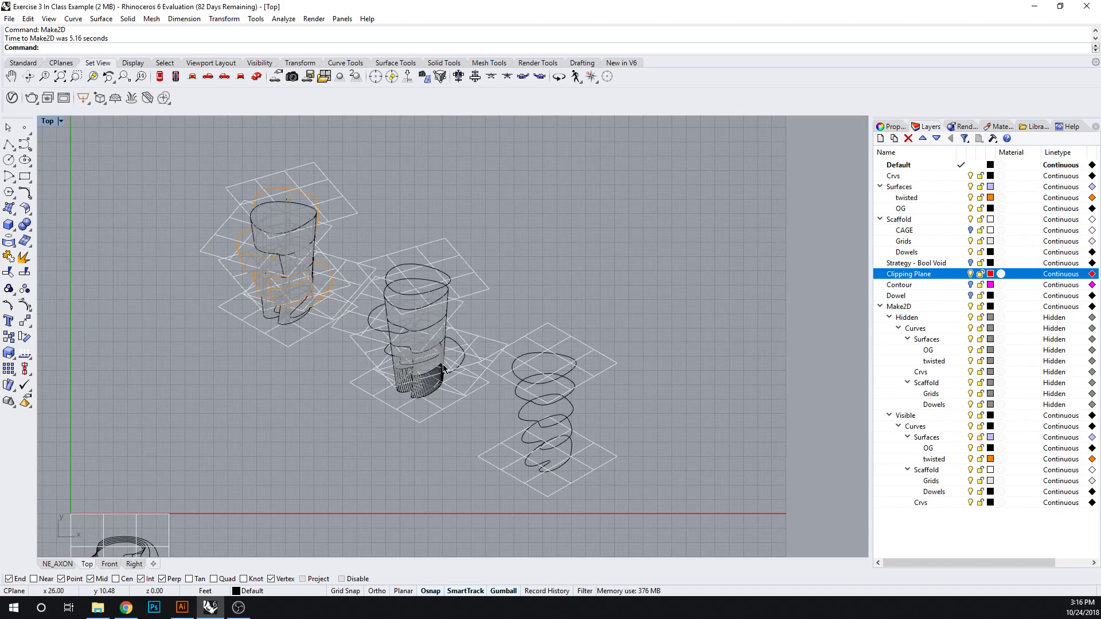
scroll(444, 369, "up", 4)
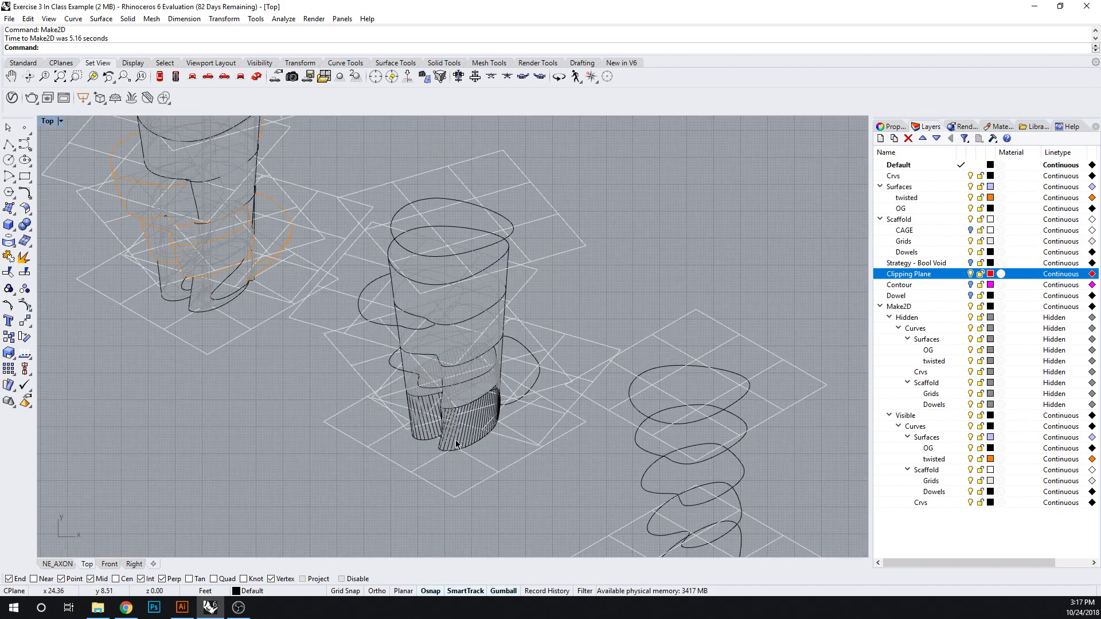
scroll(457, 445, "up", 3)
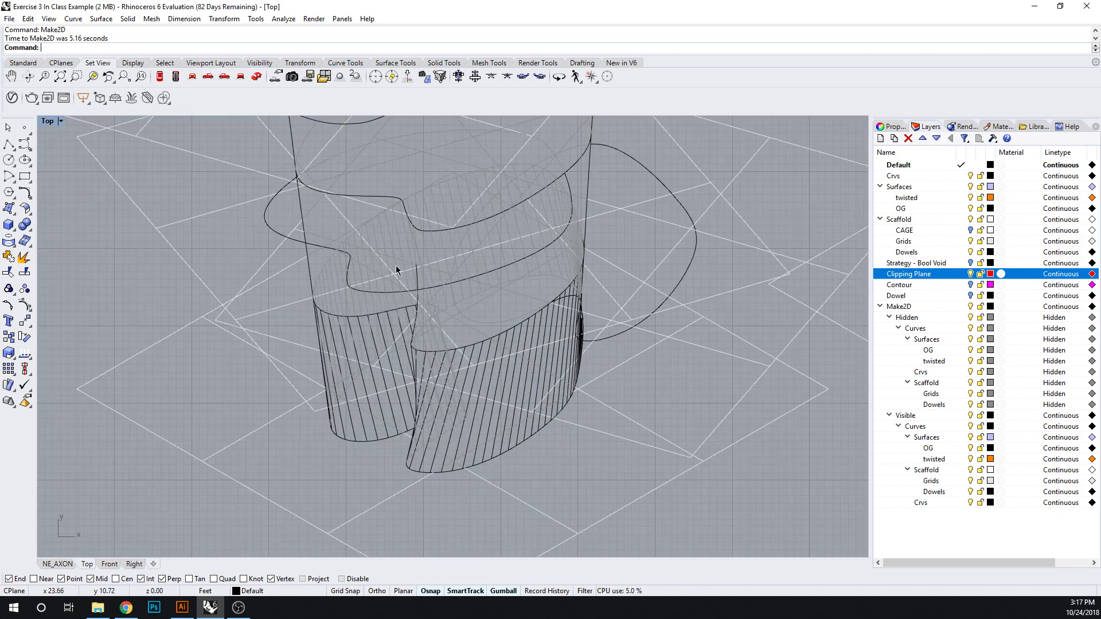
scroll(431, 280, "down", 2)
scroll(496, 241, "up", 5)
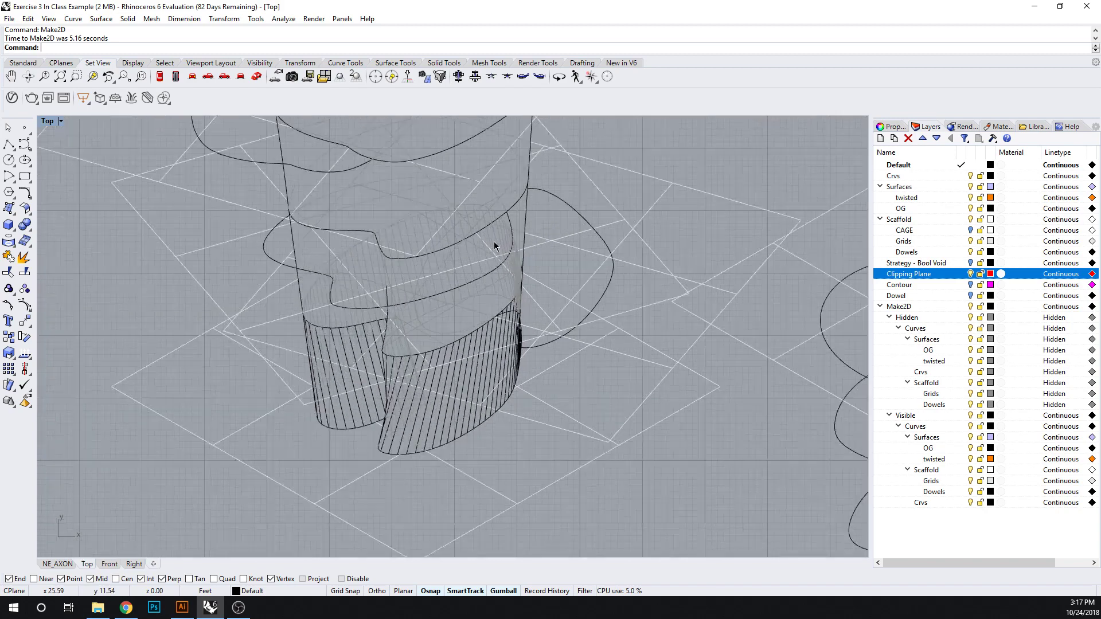
scroll(548, 301, "up", 3)
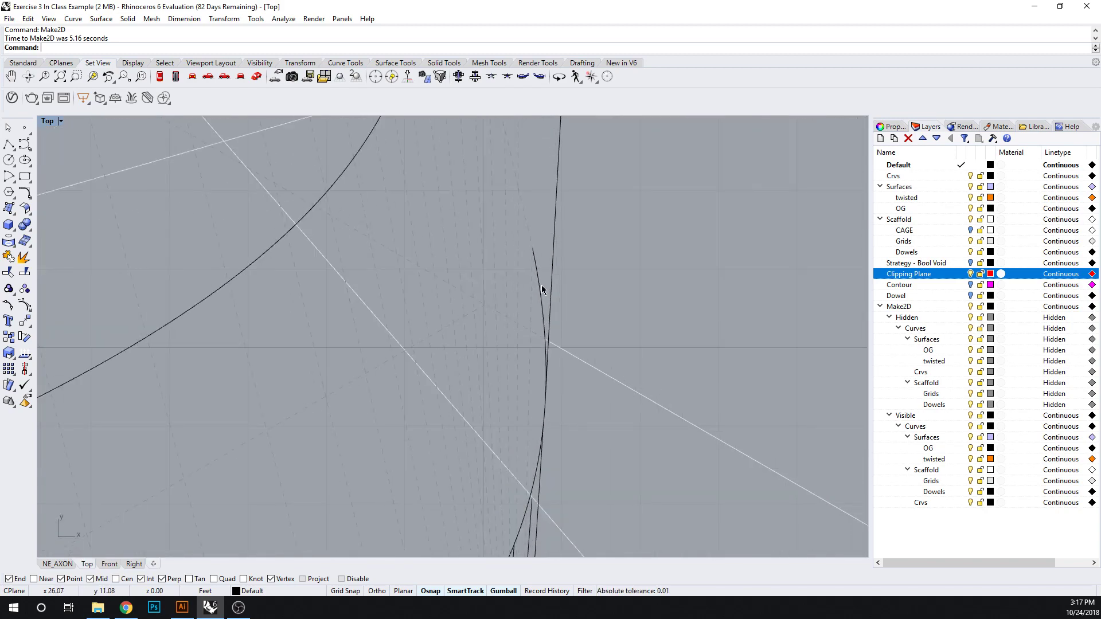
left_click(536, 279)
key("Escape")
scroll(530, 335, "down", 5)
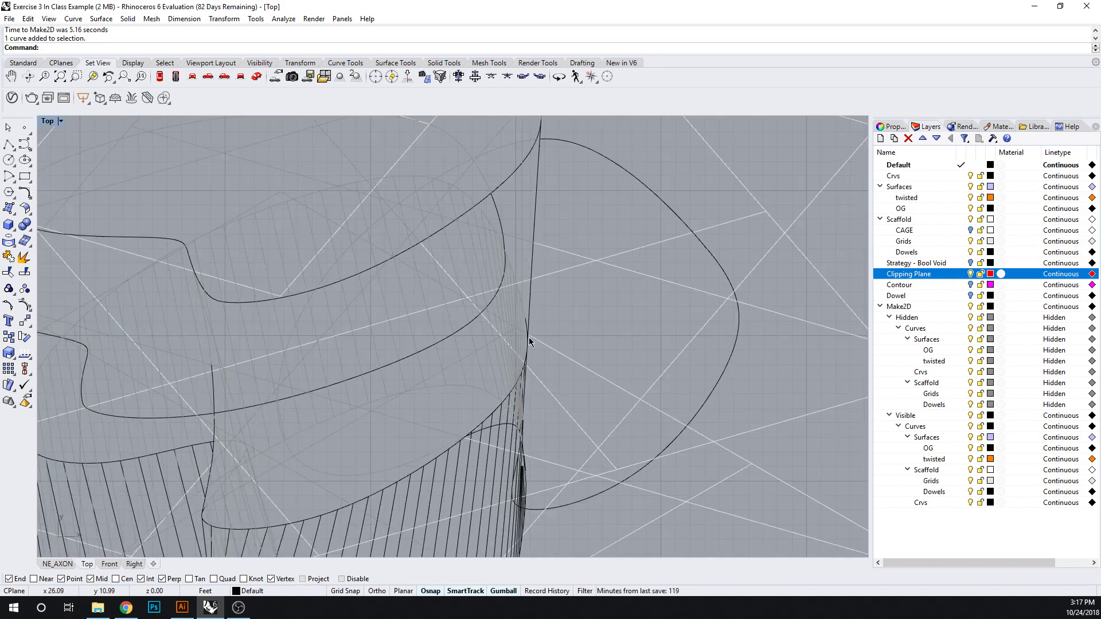
scroll(516, 310, "down", 2)
scroll(269, 281, "down", 4)
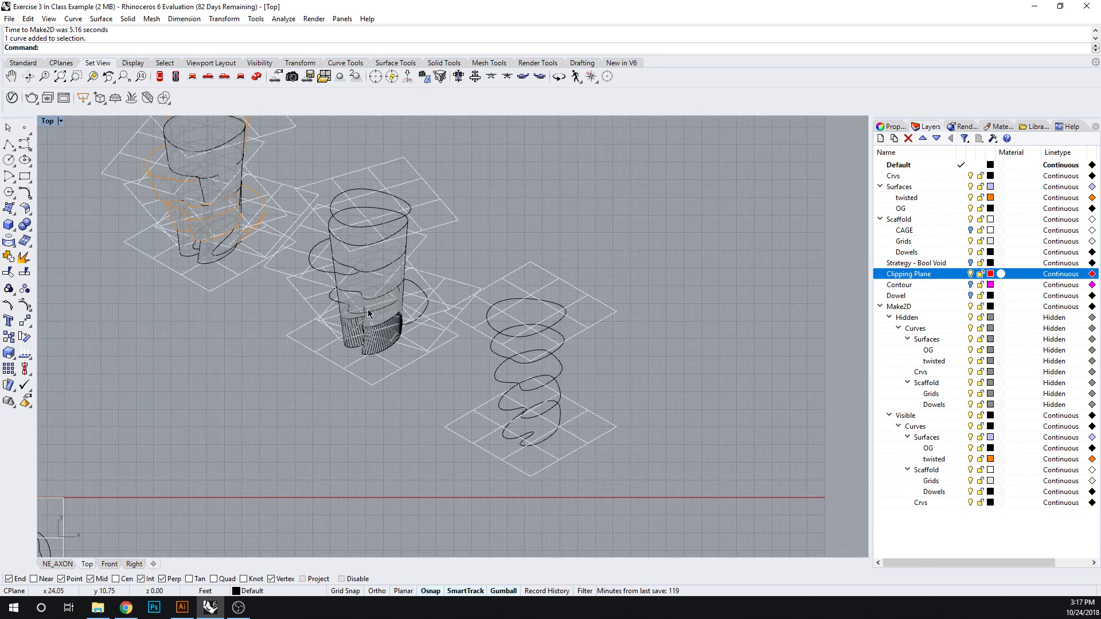
scroll(405, 372, "down", 1)
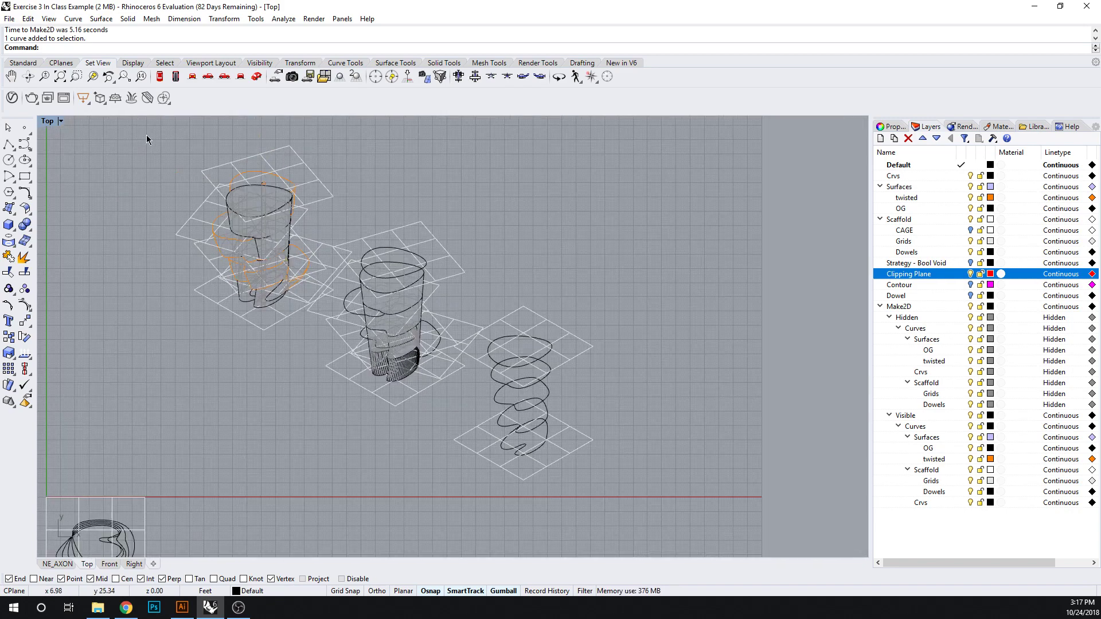
- Export all the Make2D curves of the three models as an Adobe Illustrator file named Ex Process Work in the RWU folder
left_click_drag(146, 135, 732, 502)
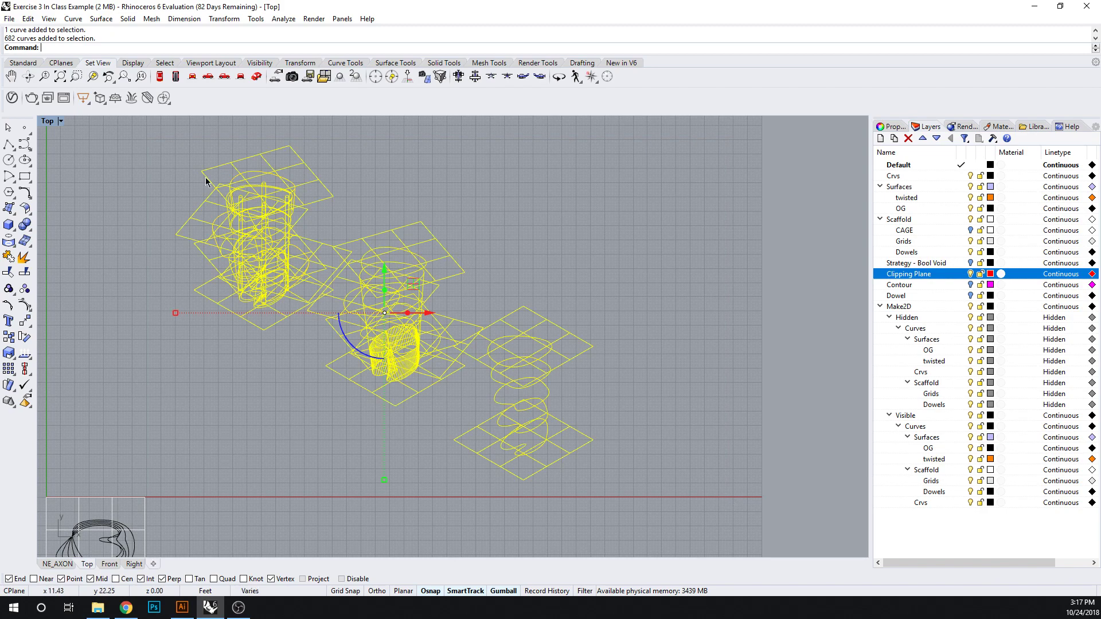
left_click(10, 18)
left_click(44, 180)
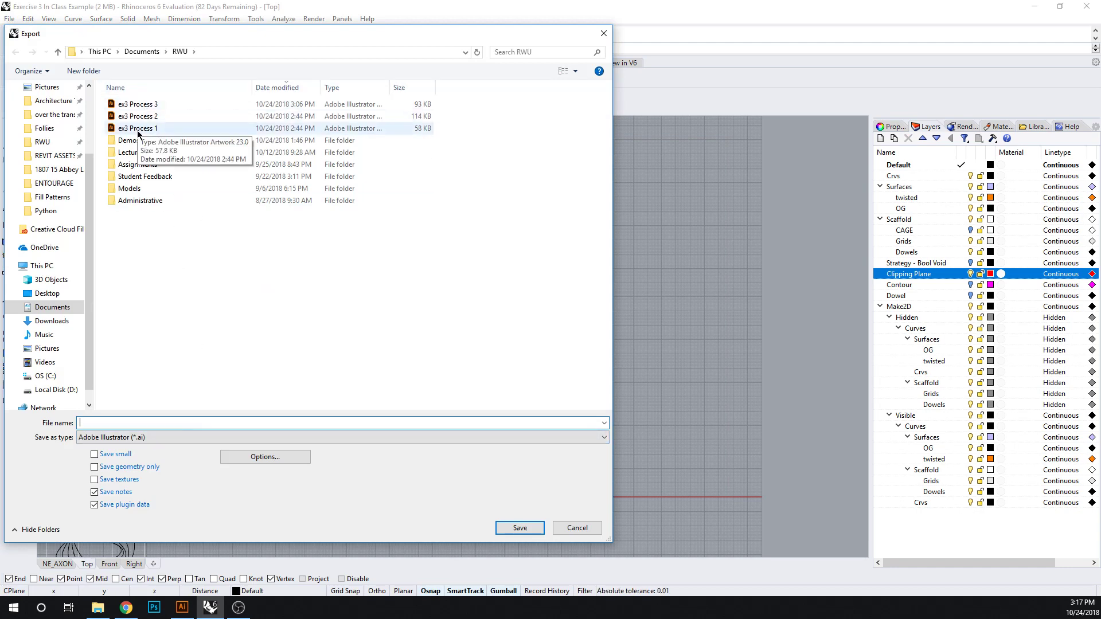
type("eX3")
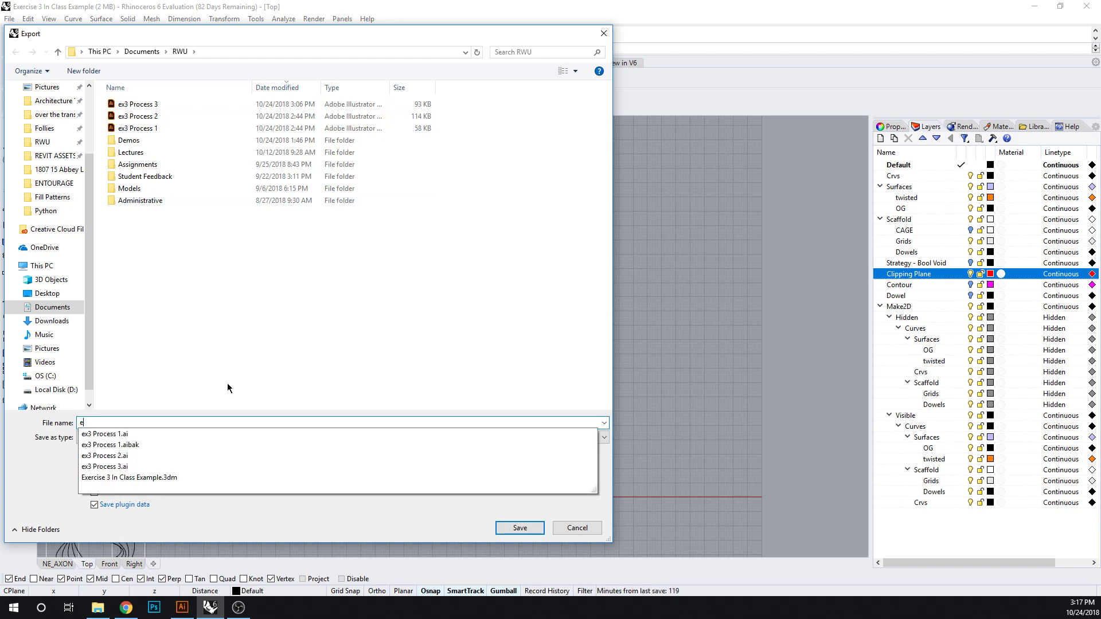
key("BackSpace")
key("BackSpace")
key("BackSpace")
type("EX")
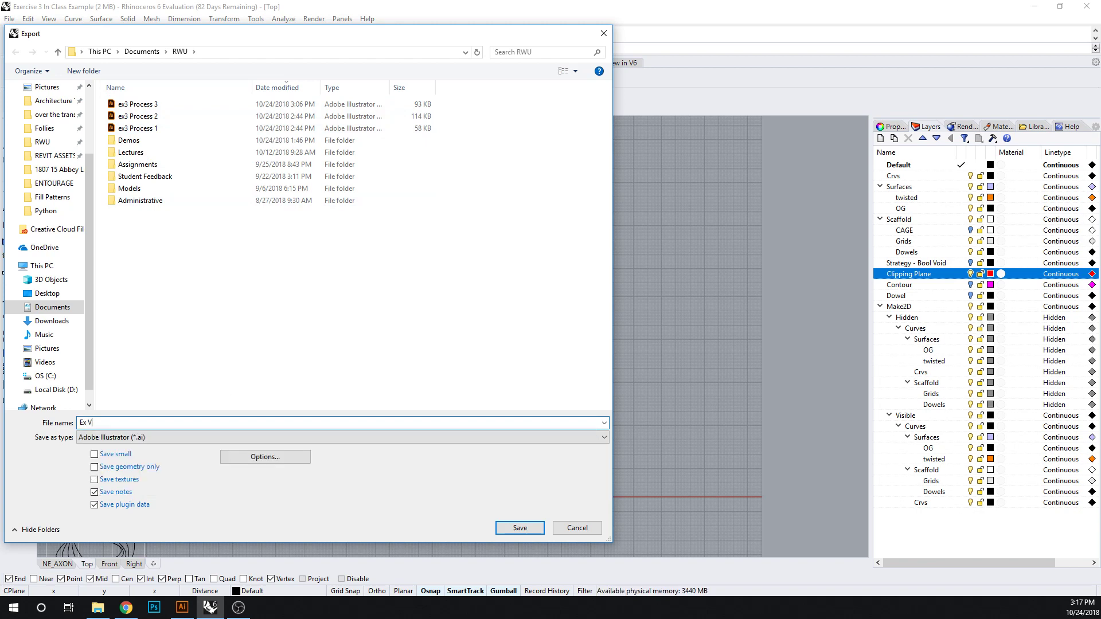
type(" Process Work")
left_click(519, 527)
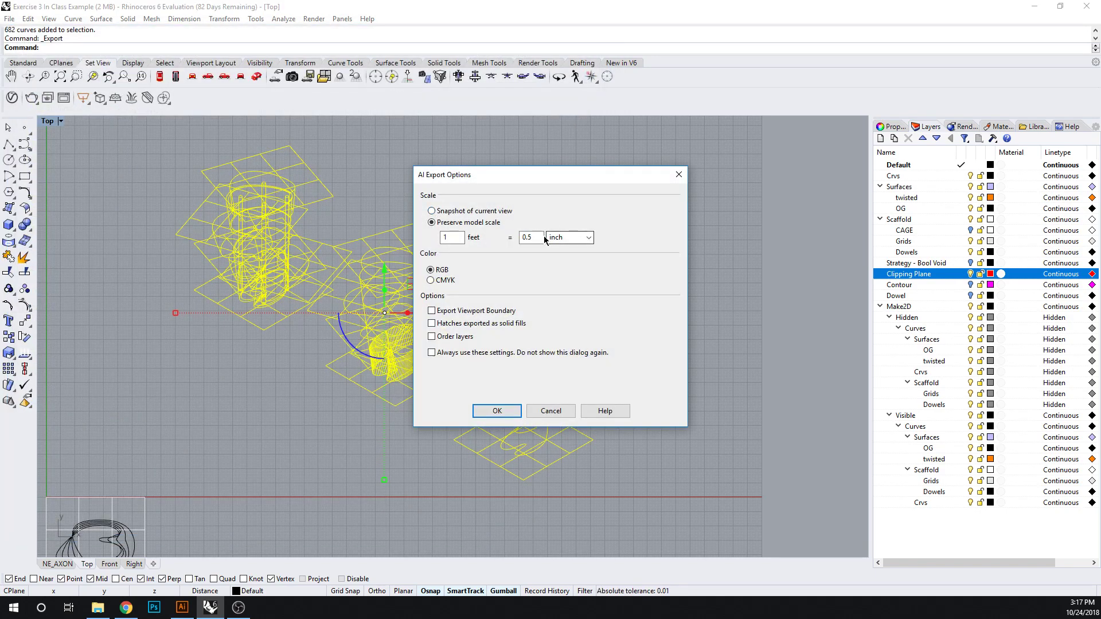
- Set the Illustrator export scale to 1 foot = 1 inch and complete the export
left_click_drag(534, 235, 515, 237)
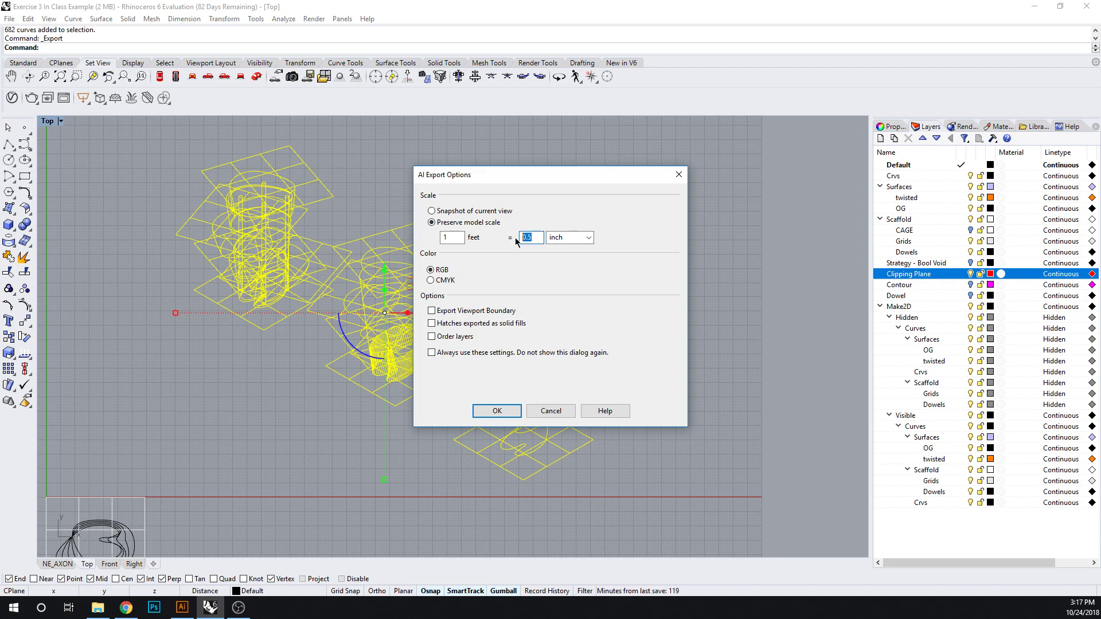
type("1")
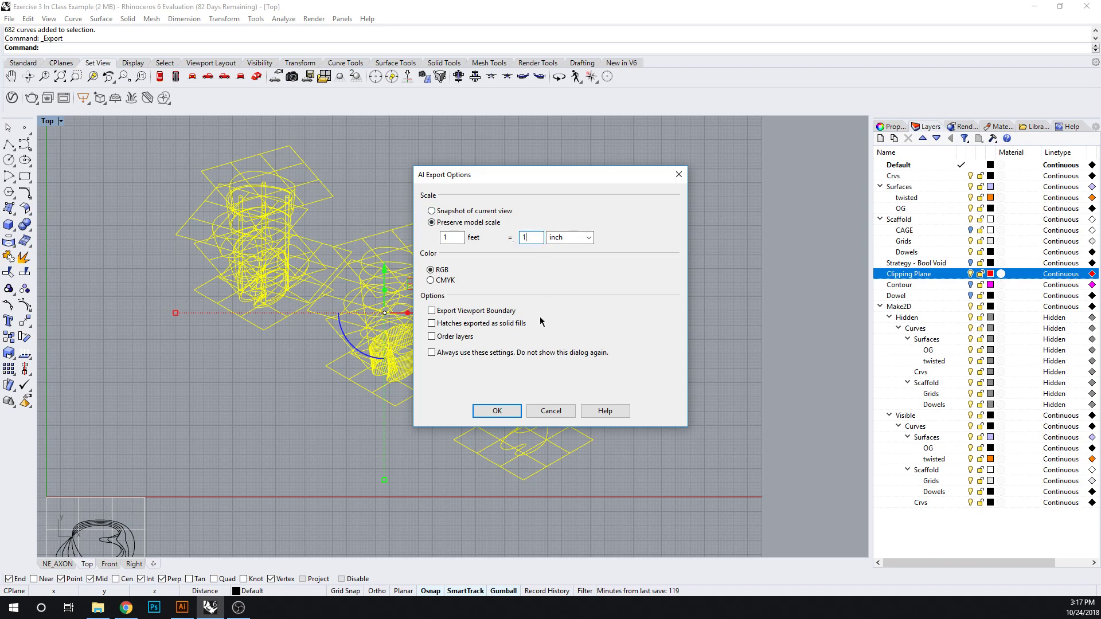
left_click(503, 411)
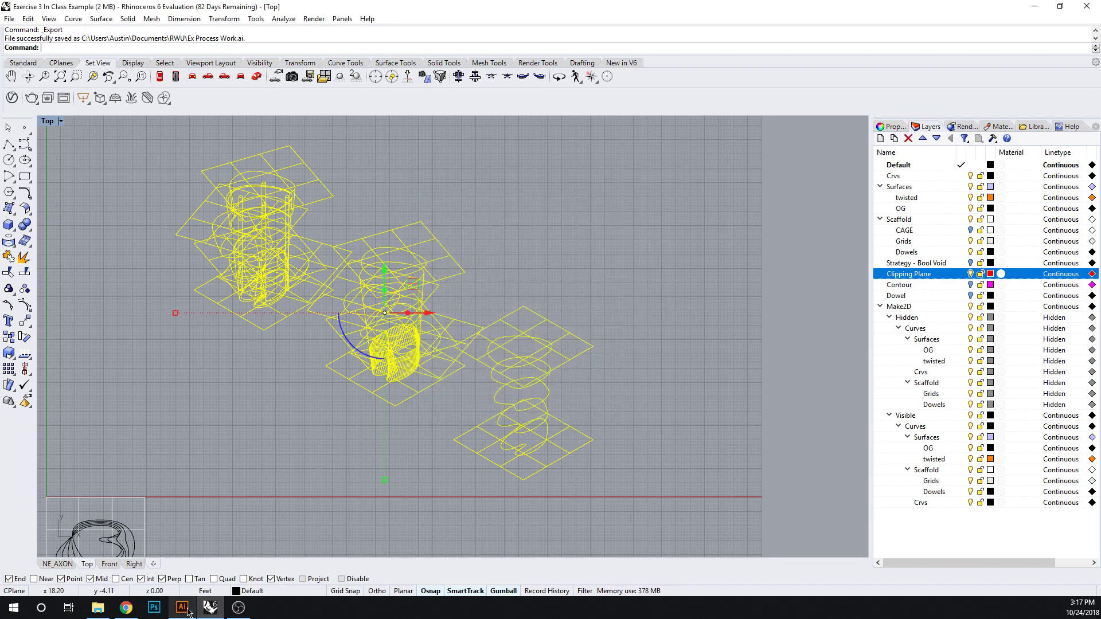
- Switch to Illustrator and open the Ex Process Work file from the RWU folder
left_click(188, 611)
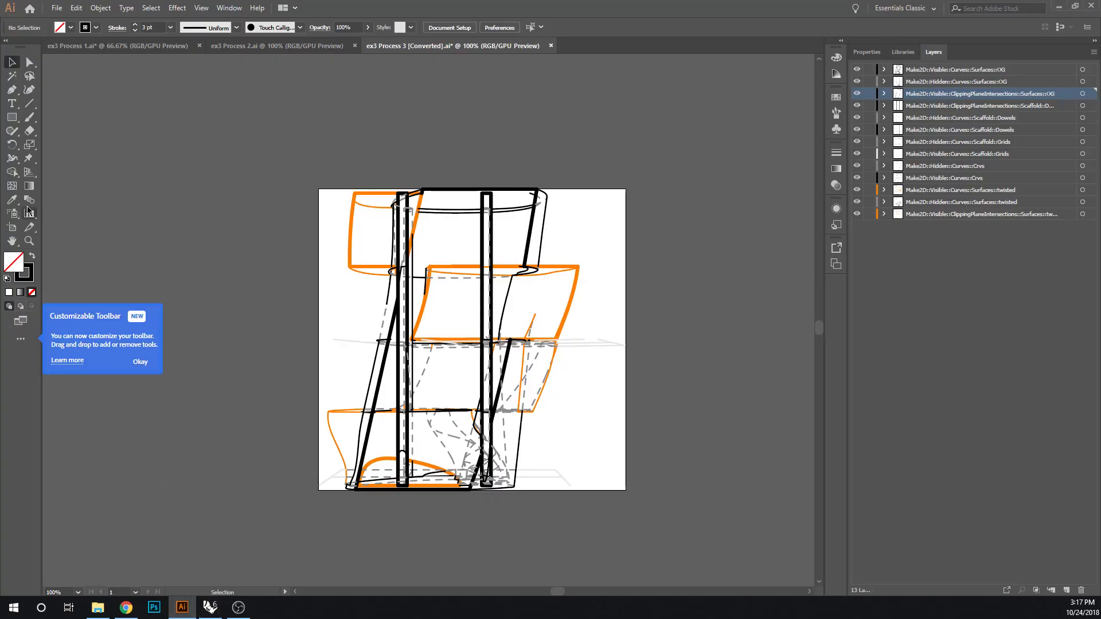
left_click(57, 8)
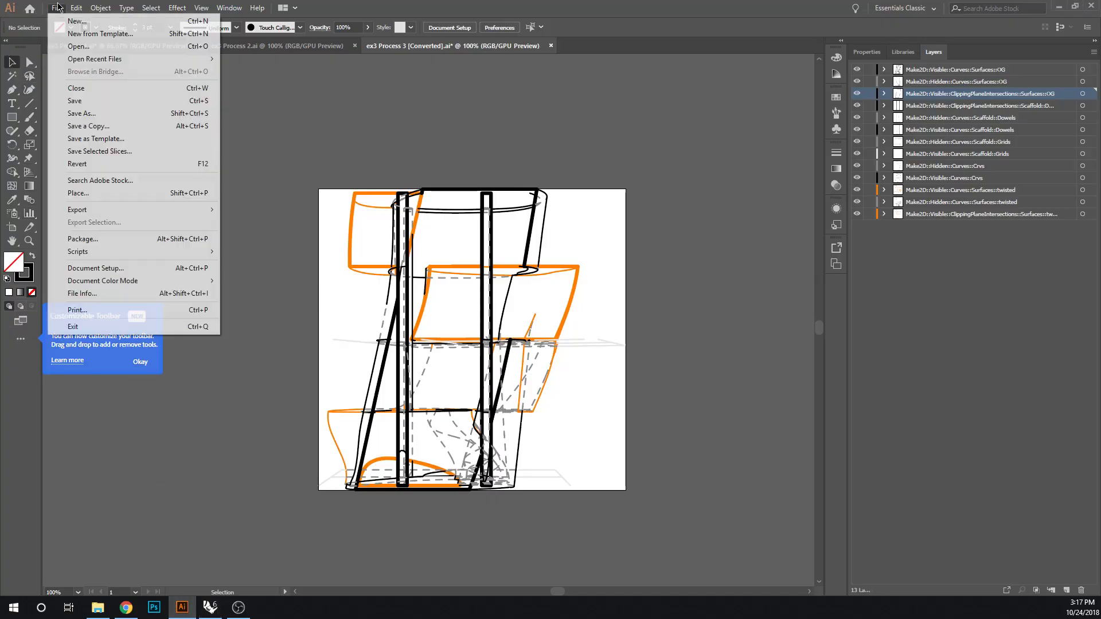
left_click(67, 49)
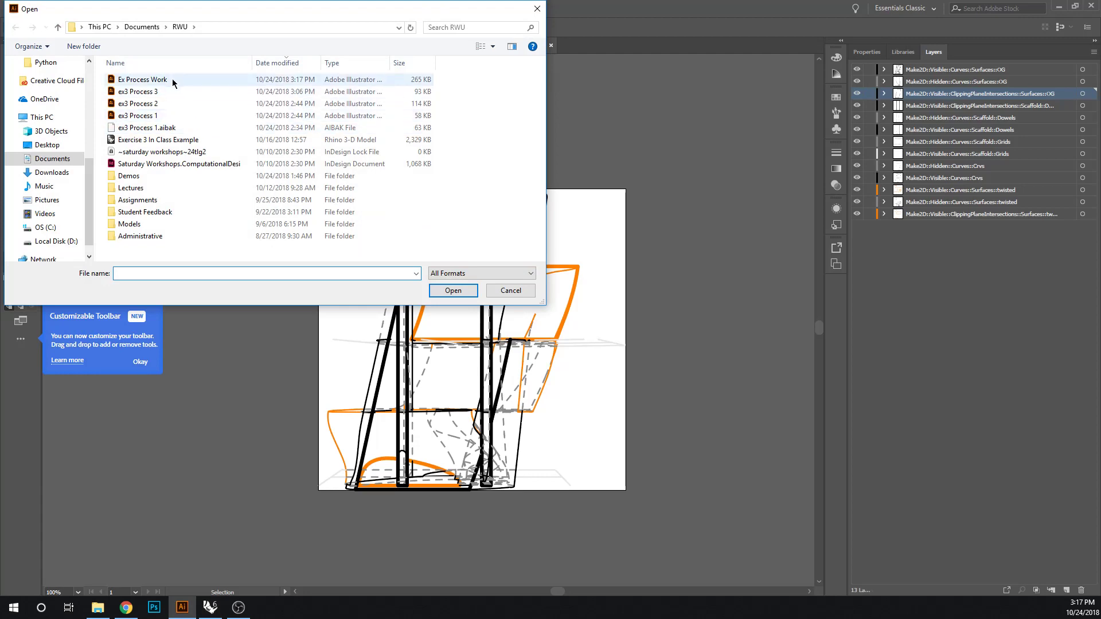
left_click(172, 80)
left_click(453, 291)
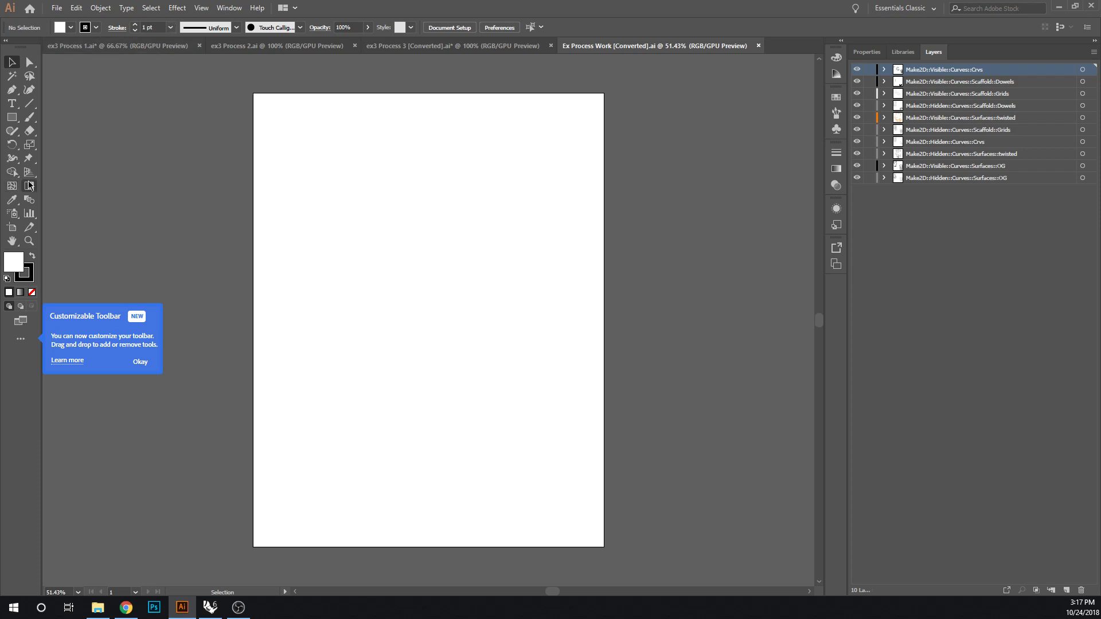
- Resize the artboard to fit the artwork bounds so it encloses all three tower drawings
left_click(12, 227)
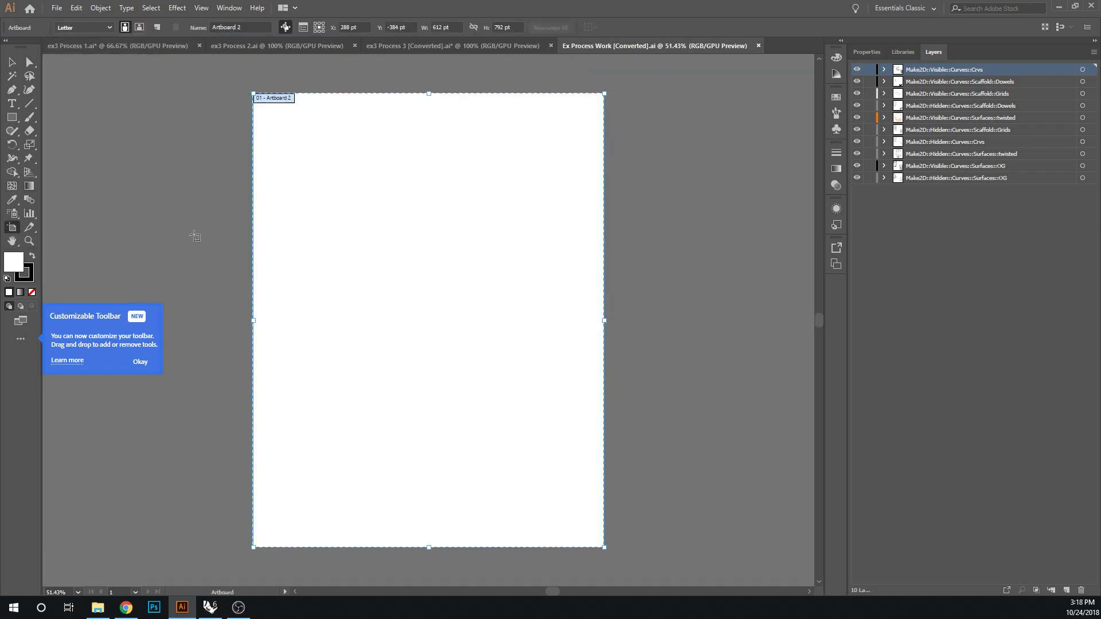
left_click(109, 28)
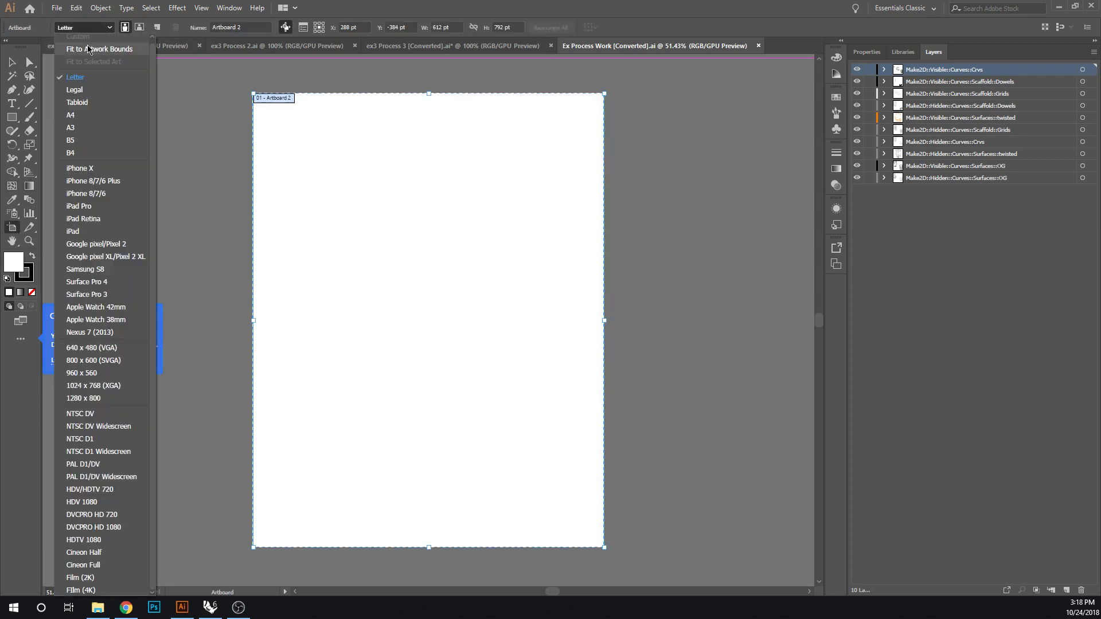
left_click(88, 48)
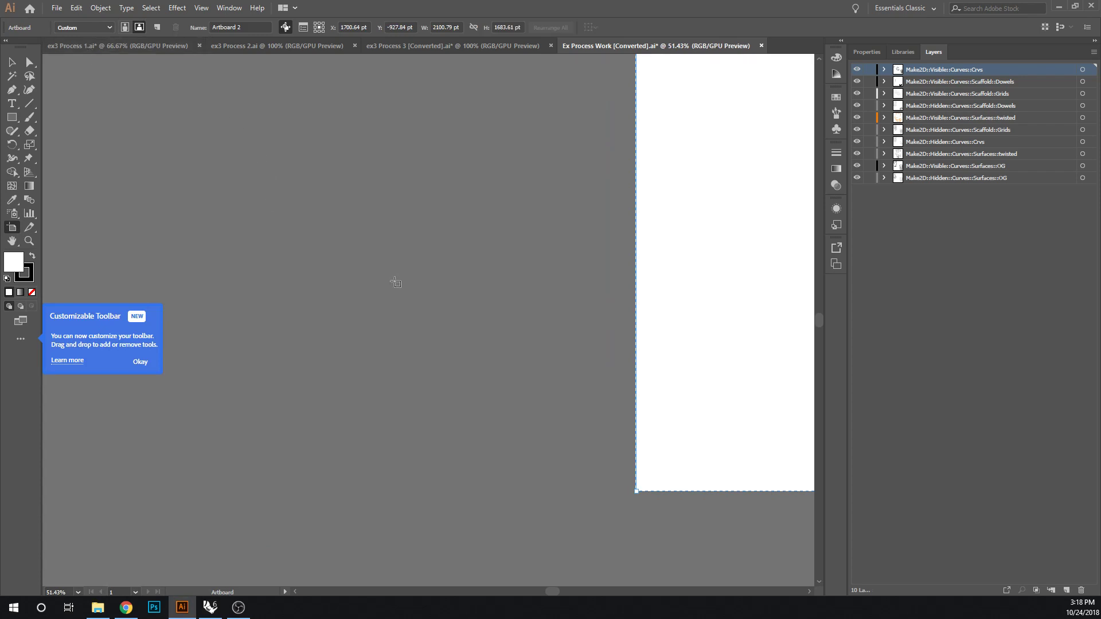
scroll(395, 282, "right", 6, "ctrl")
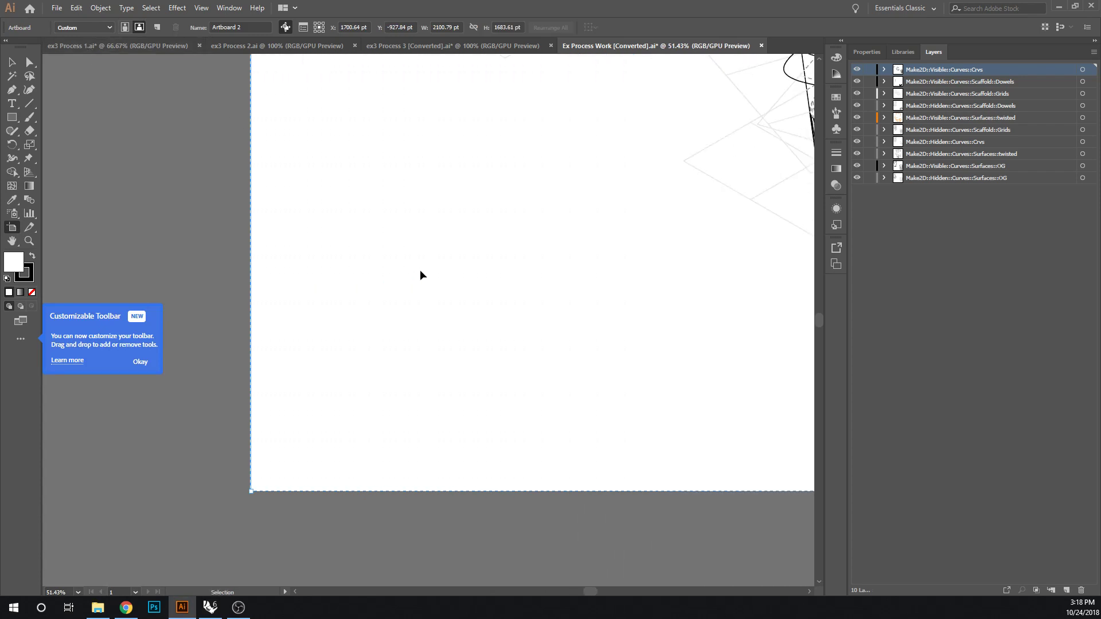
scroll(421, 274, "down", 10, "alt")
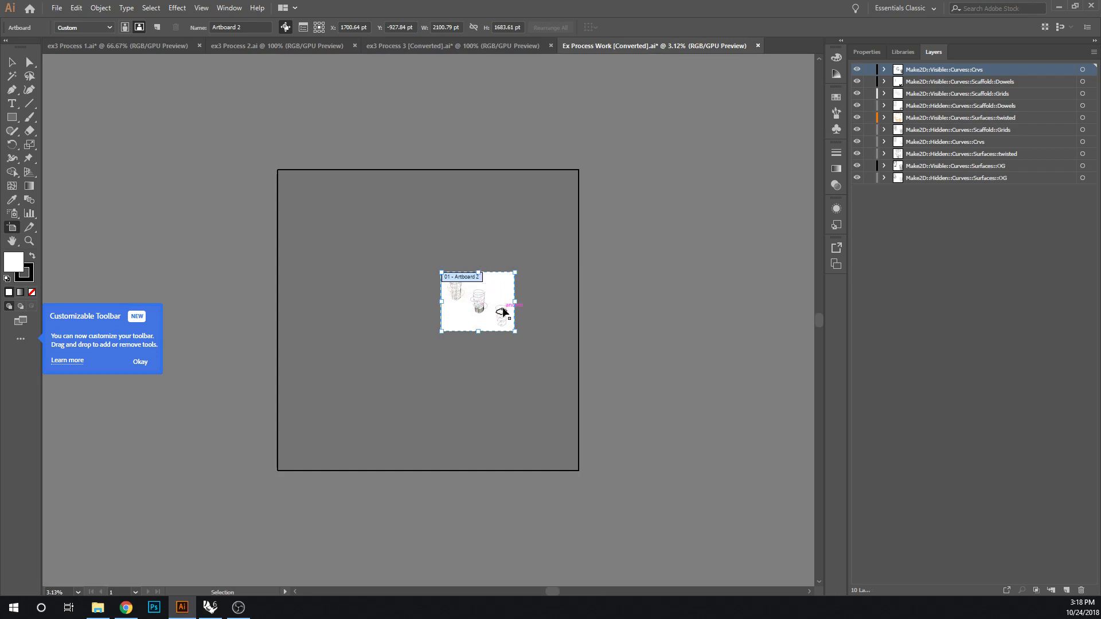
key("ctrl+equal")
key("ctrl+equal")
key("ctrl+equal")
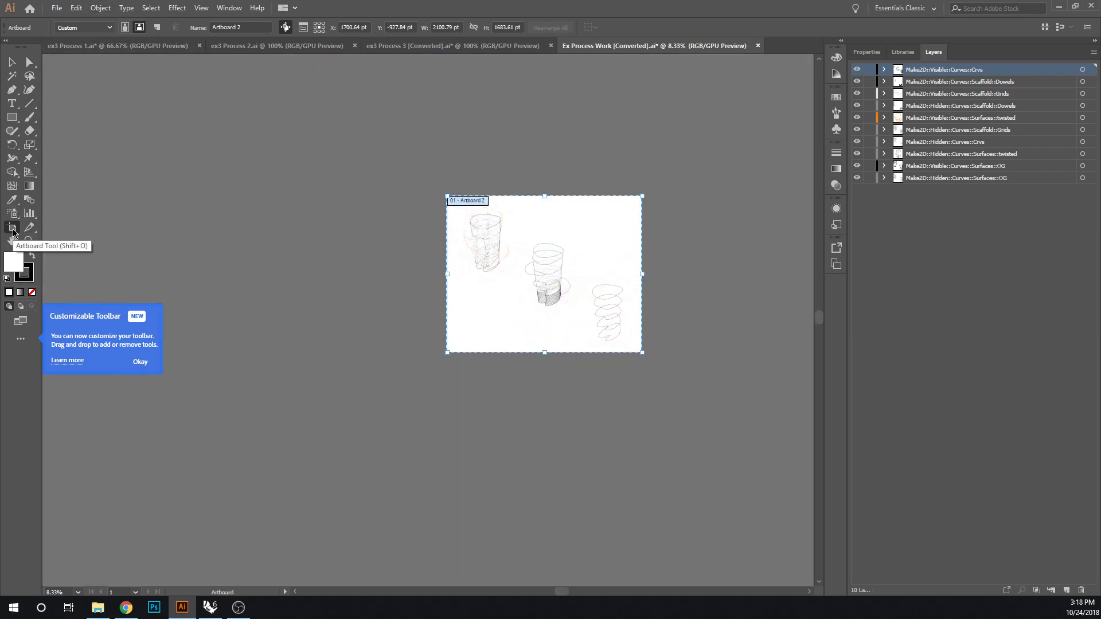
left_click(107, 32)
left_click(96, 45)
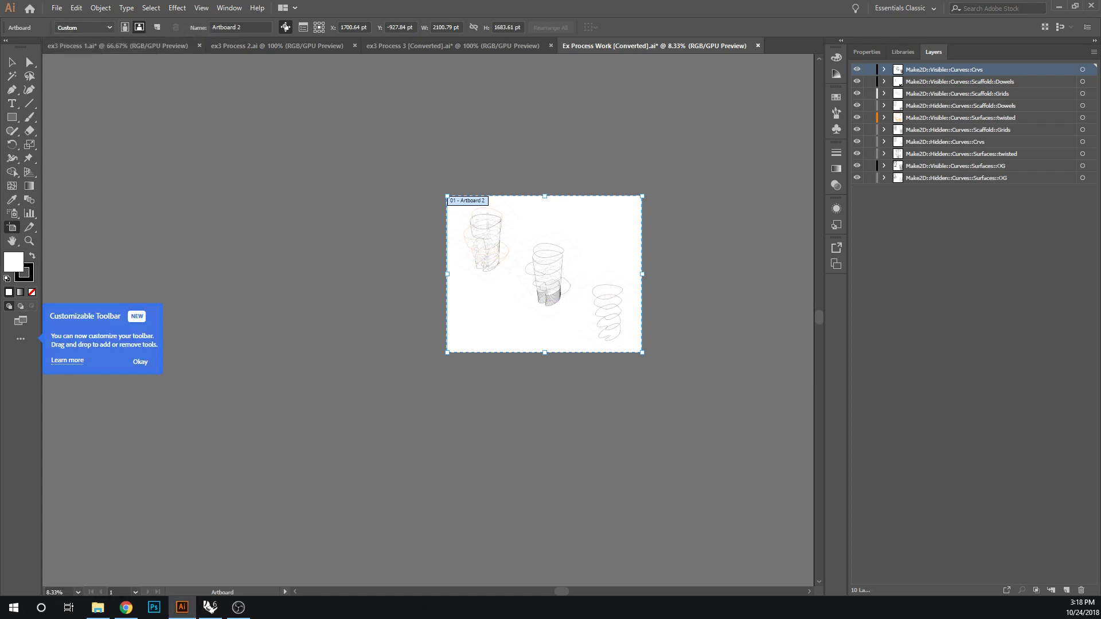
left_click(11, 62)
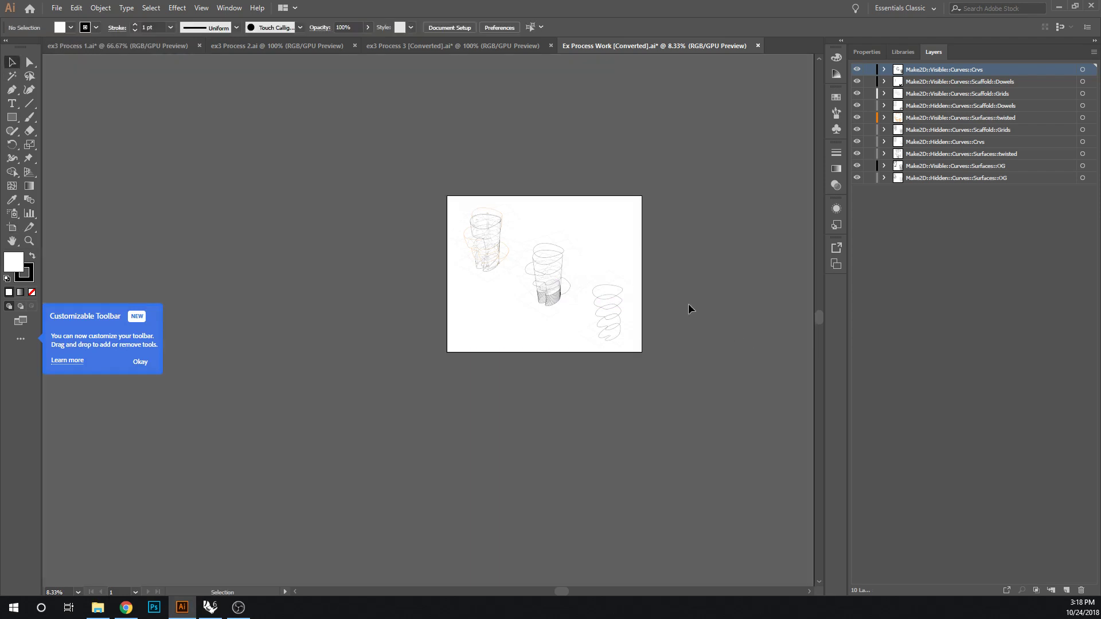
- Examine the imported linework of the three towers, from the hatched base of the middle one to the stacked floor curves
scroll(614, 265, "up", 3, "alt")
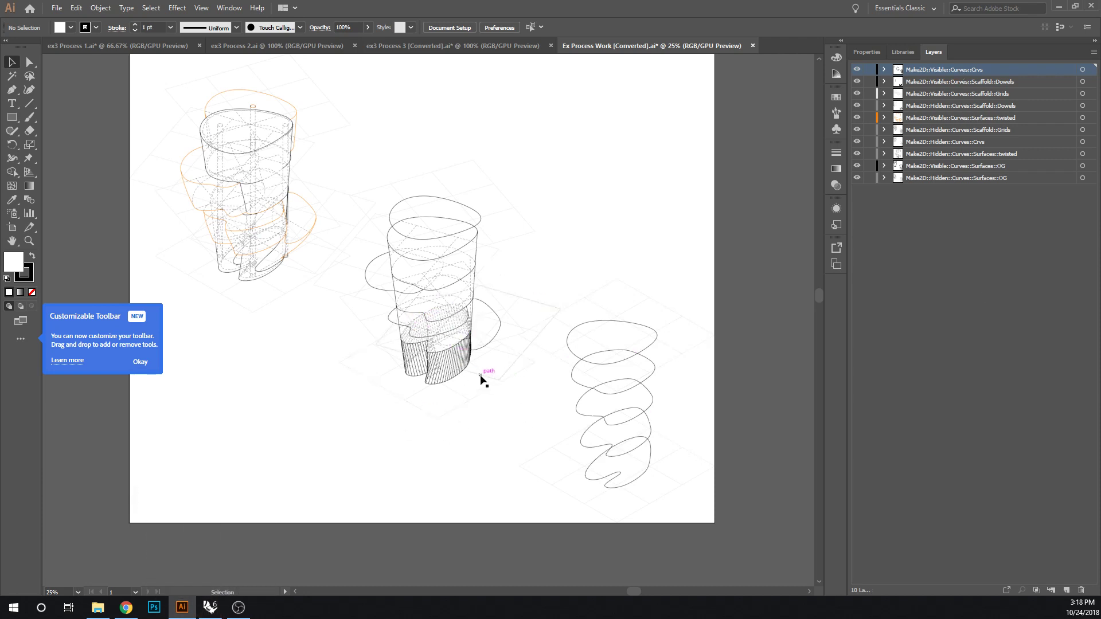
scroll(443, 389, "up", 2, "alt")
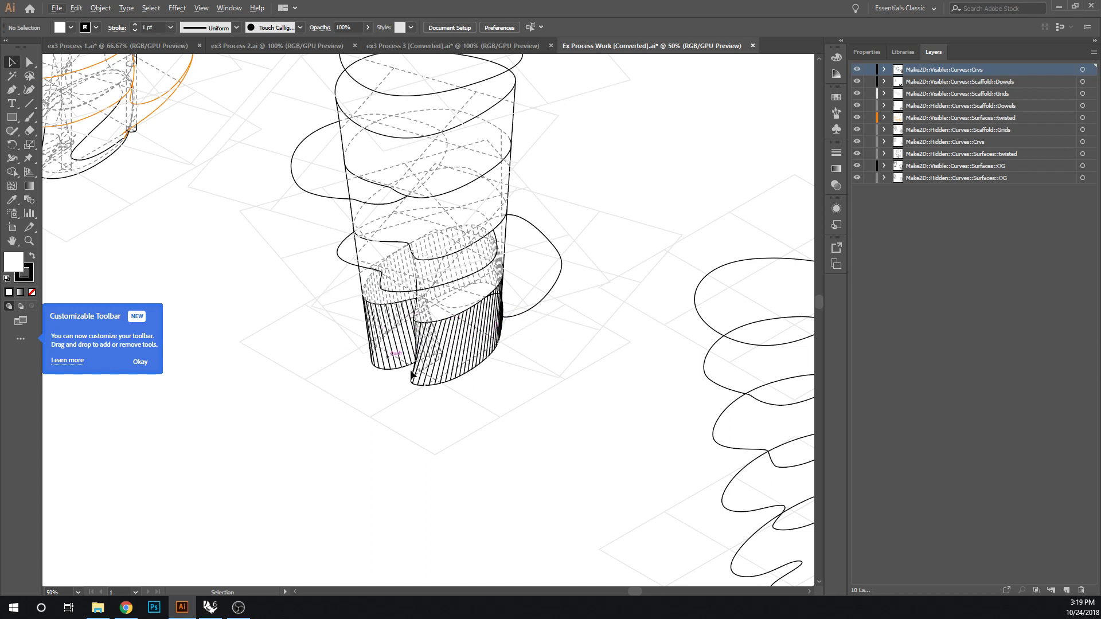
scroll(394, 344, "down", 1, "alt")
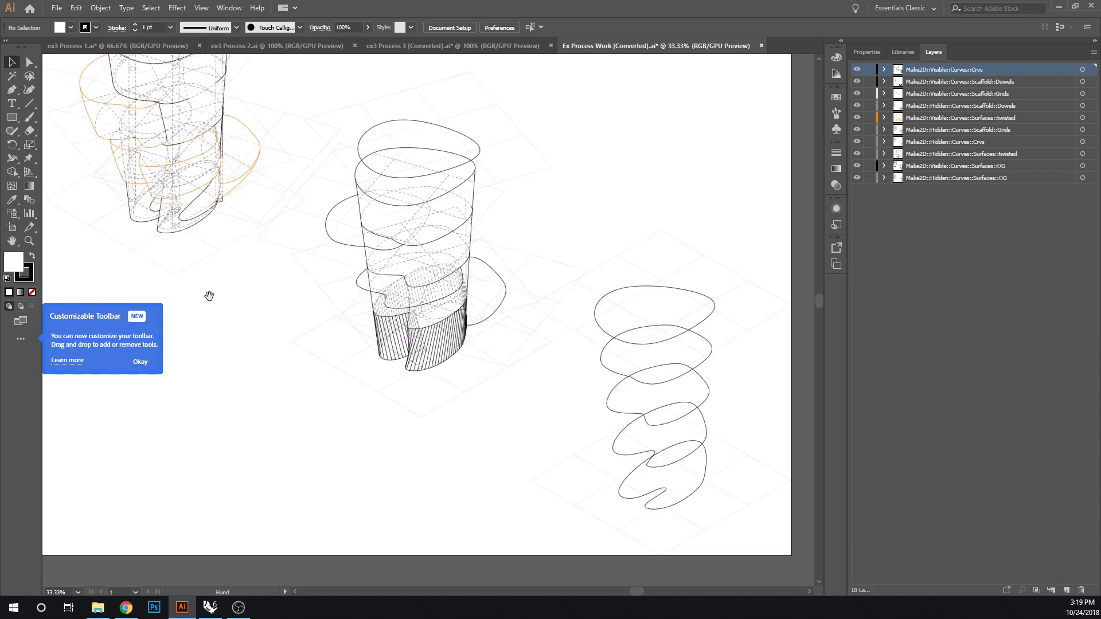
left_click_drag(208, 294, 315, 447)
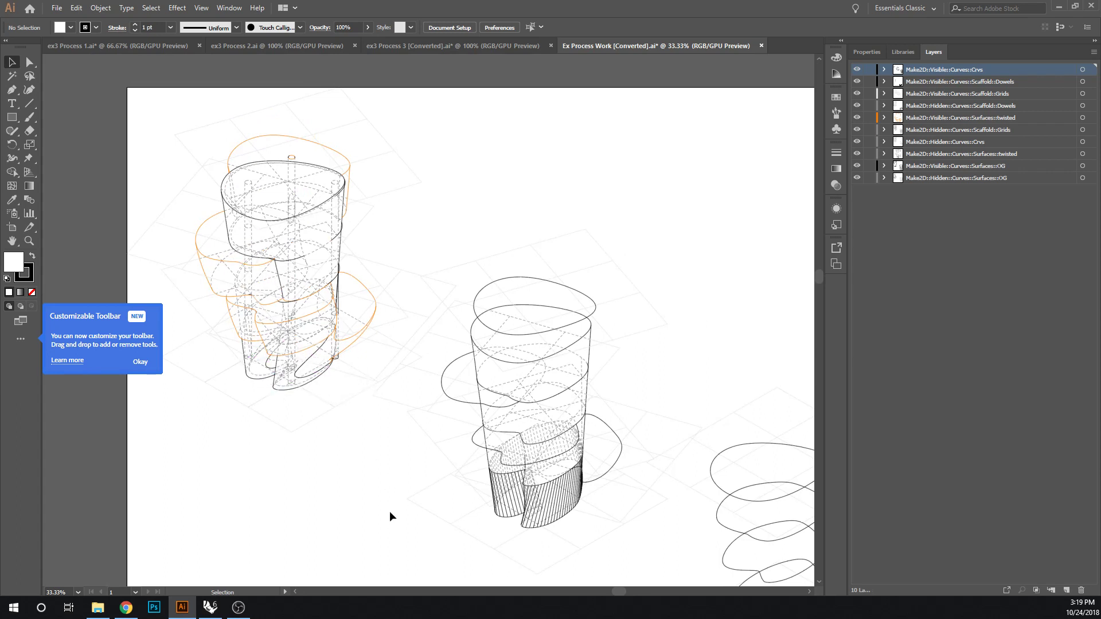
mouse_move(376, 503)
left_mouse_down()
mouse_move(336, 468)
mouse_move(341, 481)
left_mouse_up()
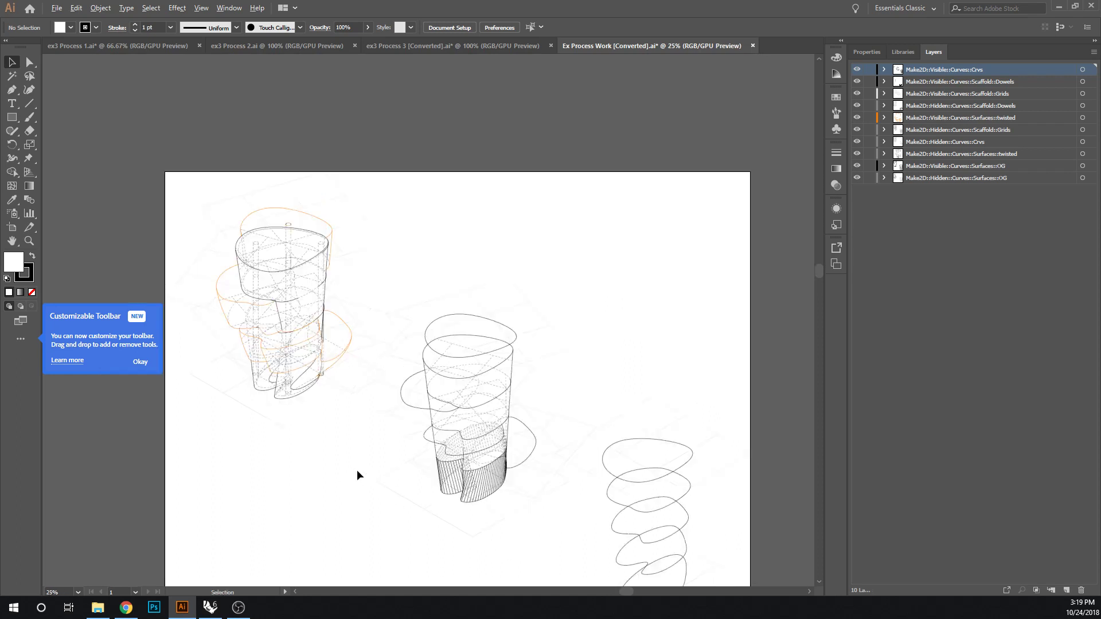
key("ctrl+minus")
left_click_drag(360, 457, 367, 477)
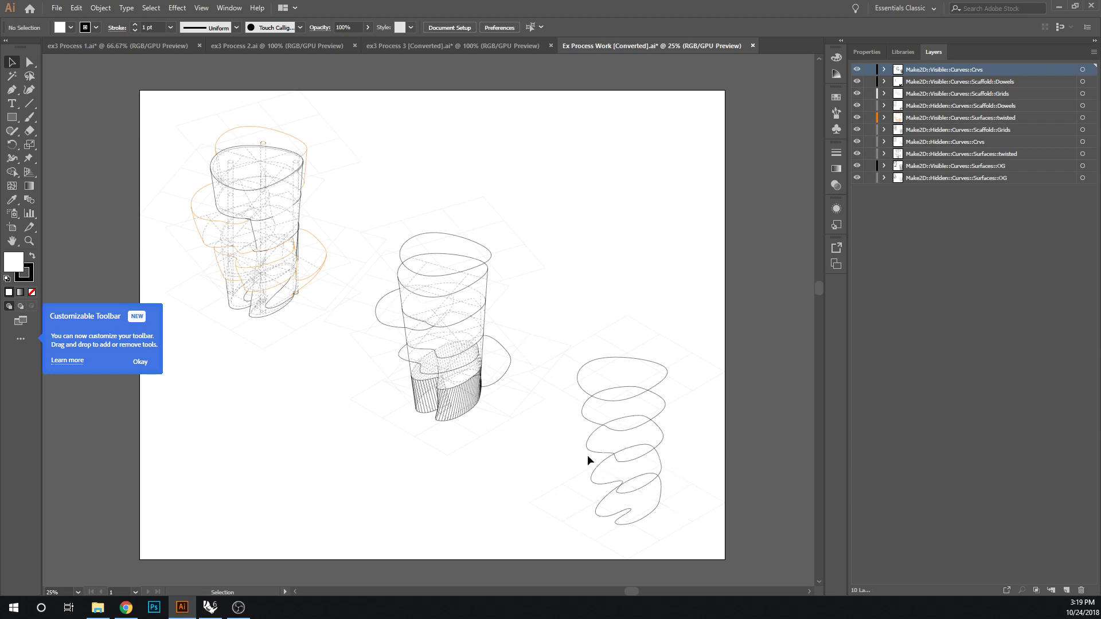
key("space")
left_click_drag(536, 447, 378, 380)
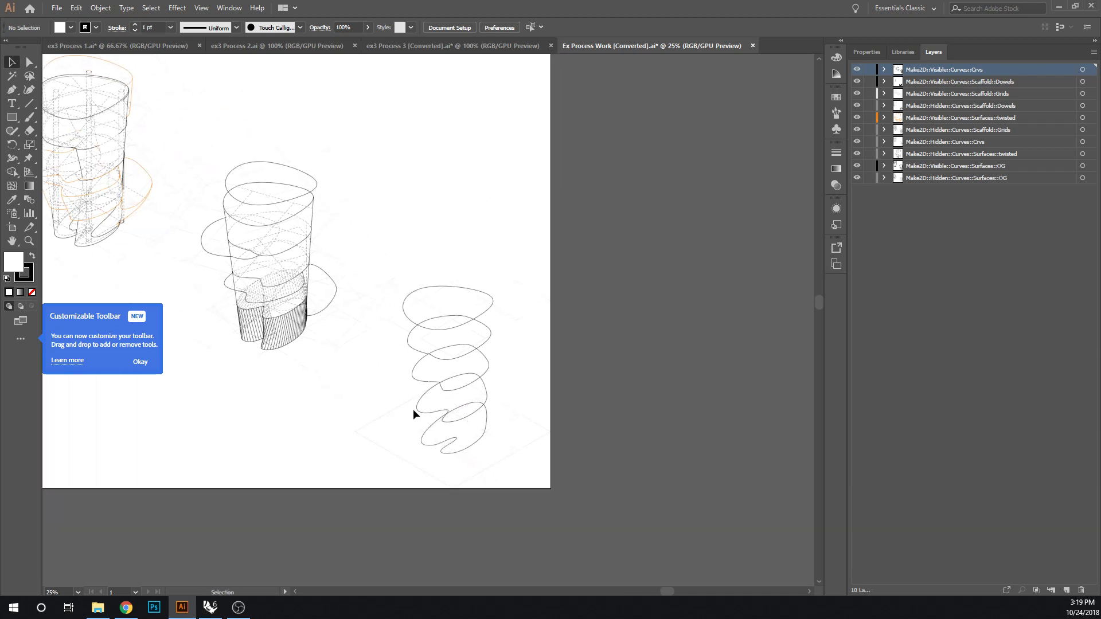
left_click(479, 442)
left_click(487, 387, "shift")
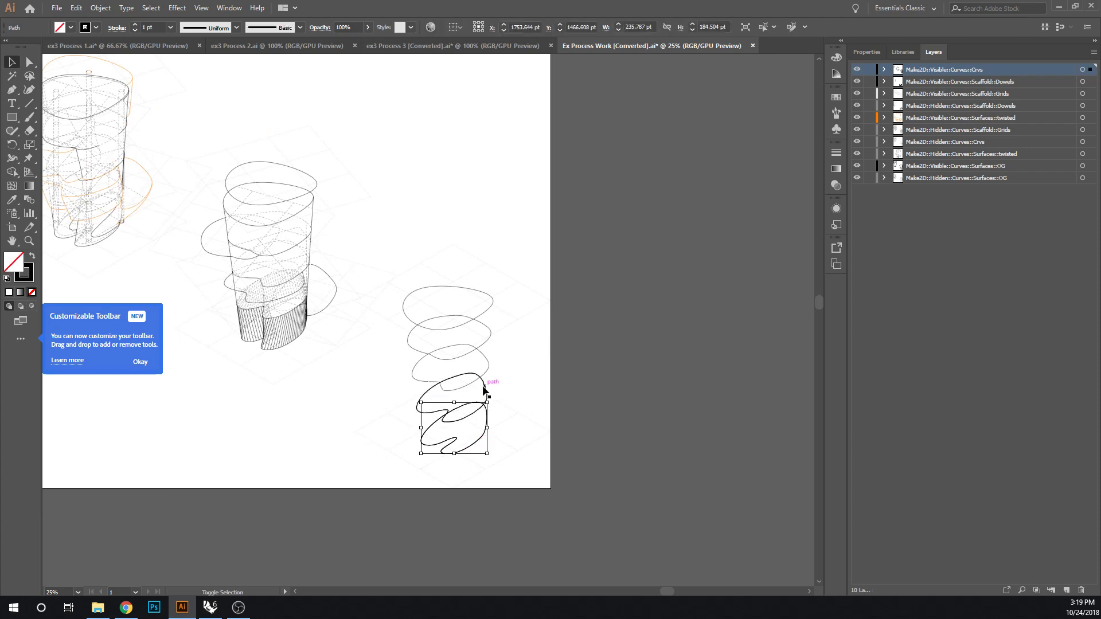
left_click(486, 364, "shift")
left_click(486, 337, "shift")
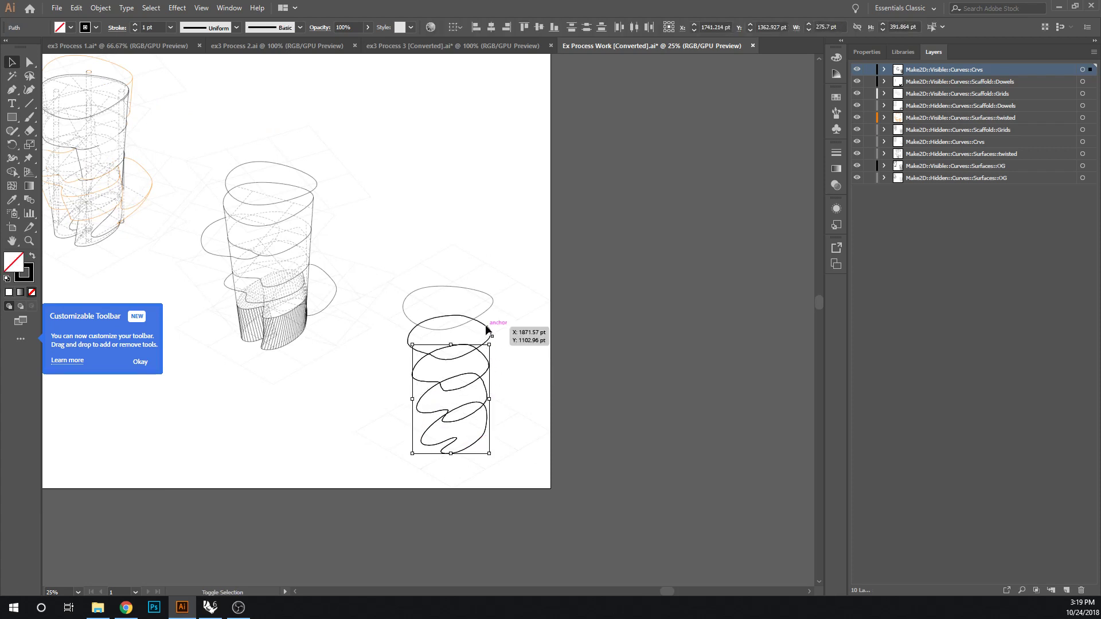
left_click(489, 313, "shift")
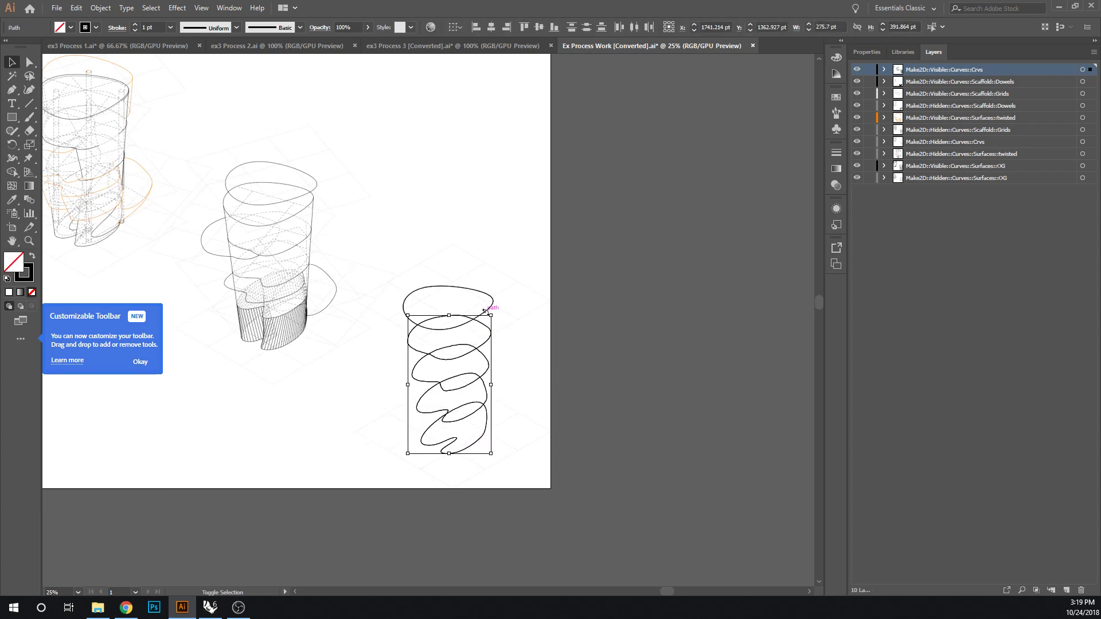
left_click(505, 364)
left_click(483, 442)
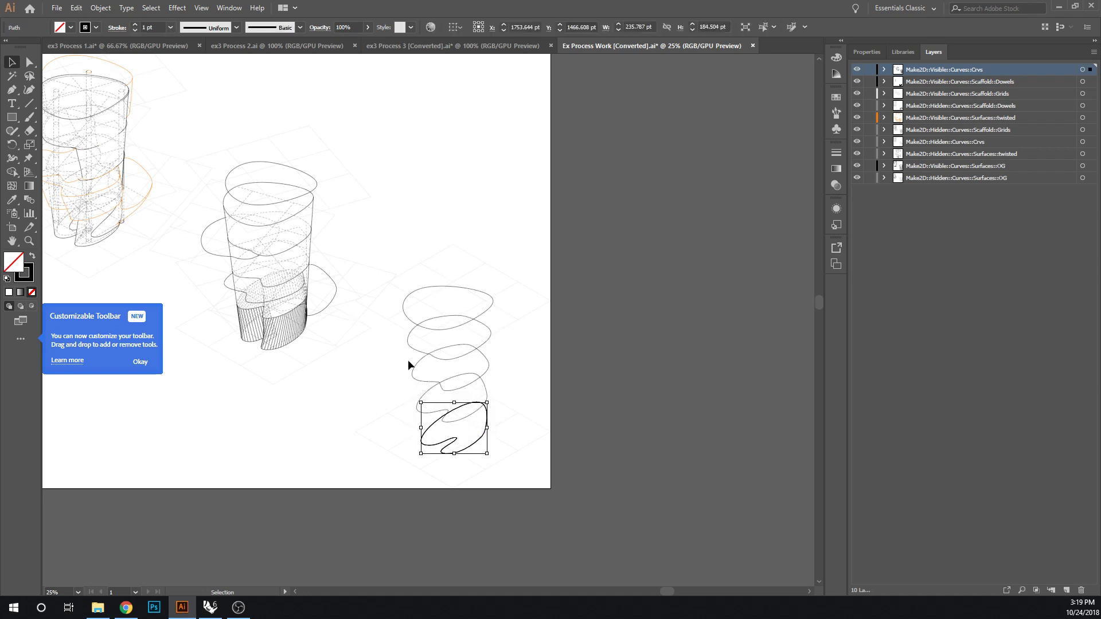
- Set the stroke weight of the three intermediate curves of the stacked-curve tower to 0.25 pt
left_click(486, 390)
left_click(489, 367, "shift")
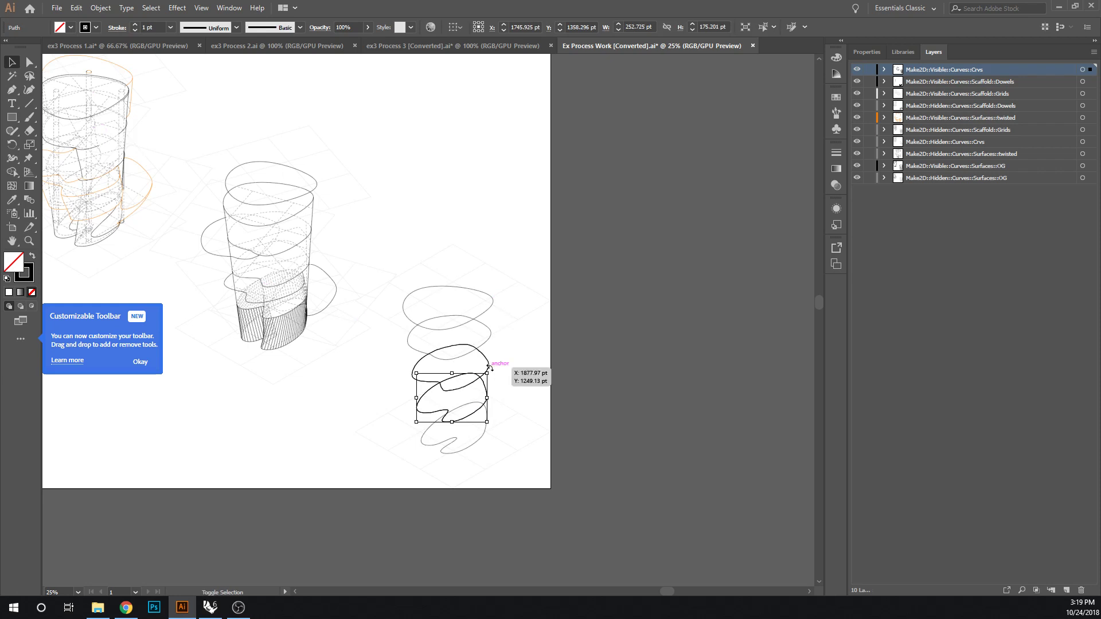
left_click(487, 329, "shift")
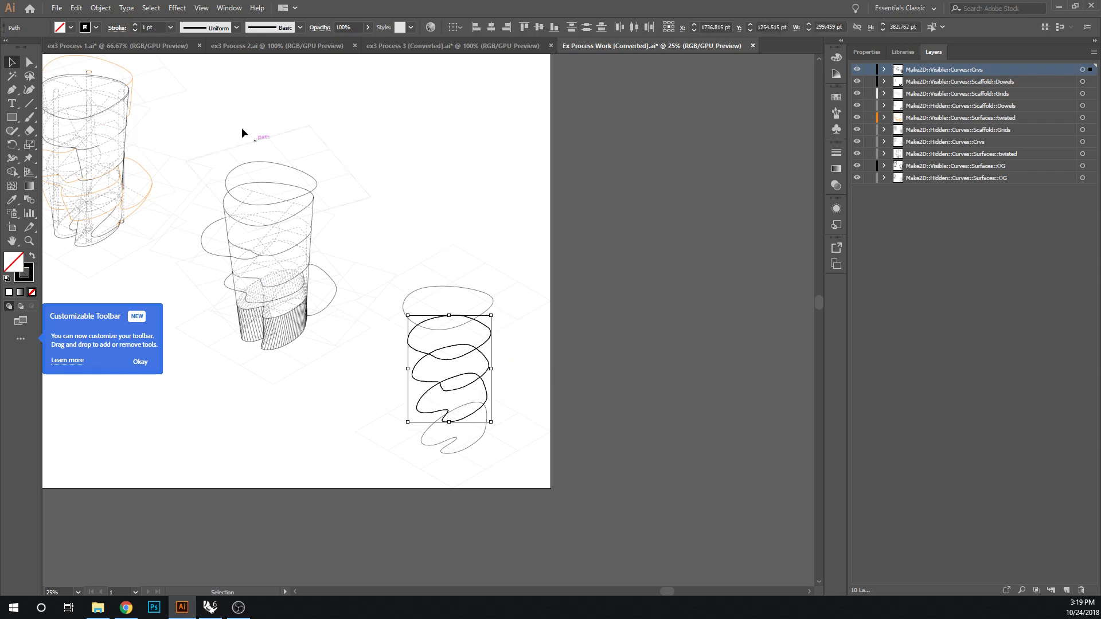
left_click(170, 27)
left_click(183, 40)
left_click(535, 387)
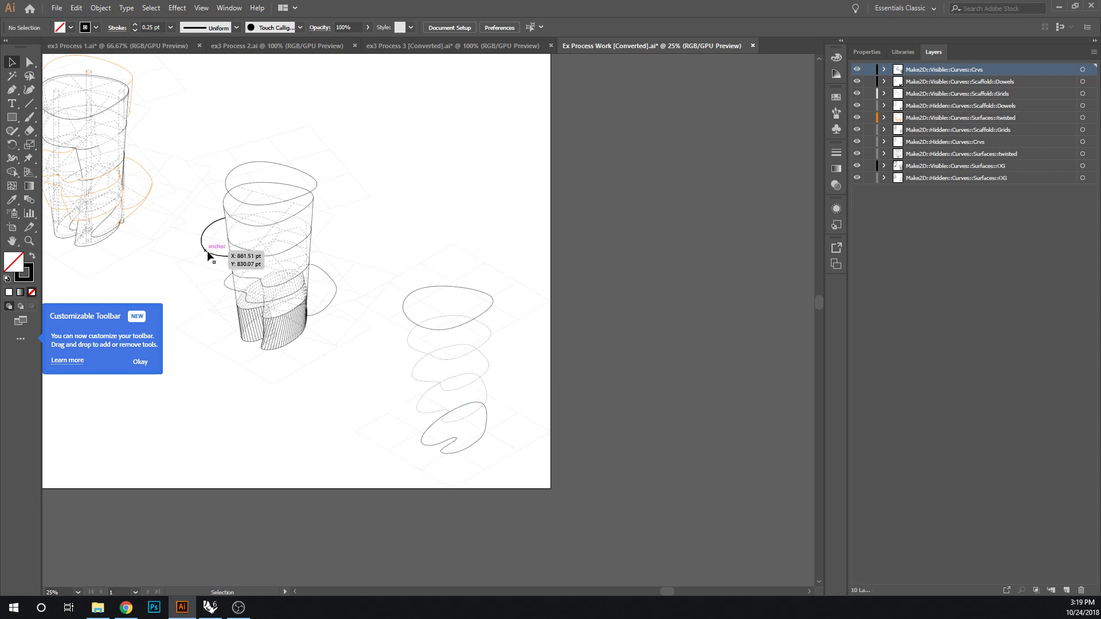
- Blend the five stacked curves of the curve-only tower in order from the lowest to the highest
left_click(29, 201)
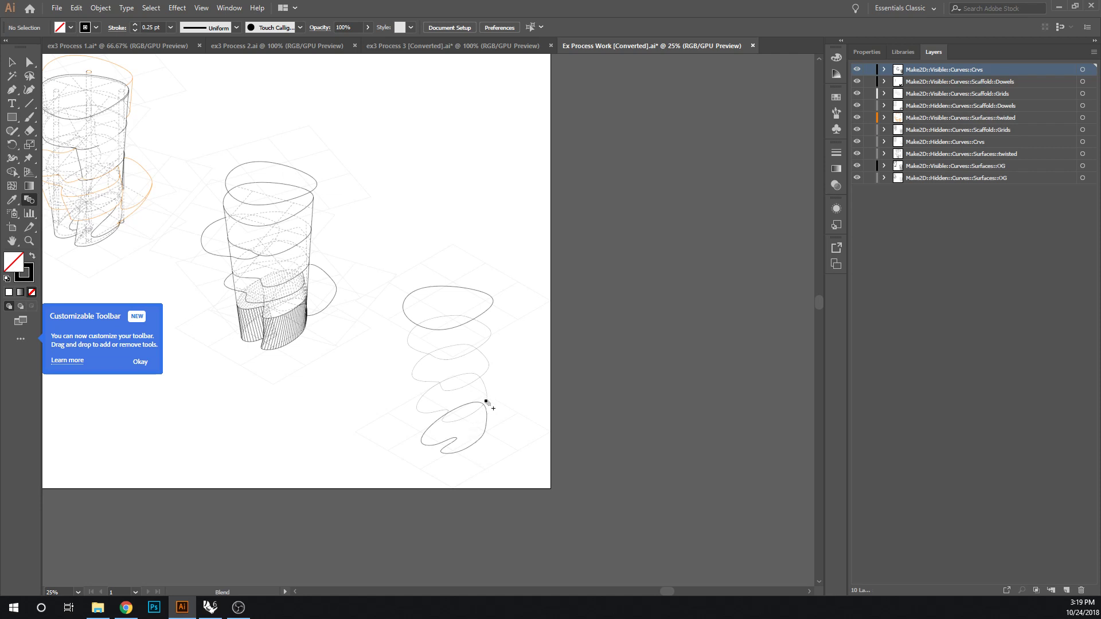
left_click(486, 403)
left_click(487, 373)
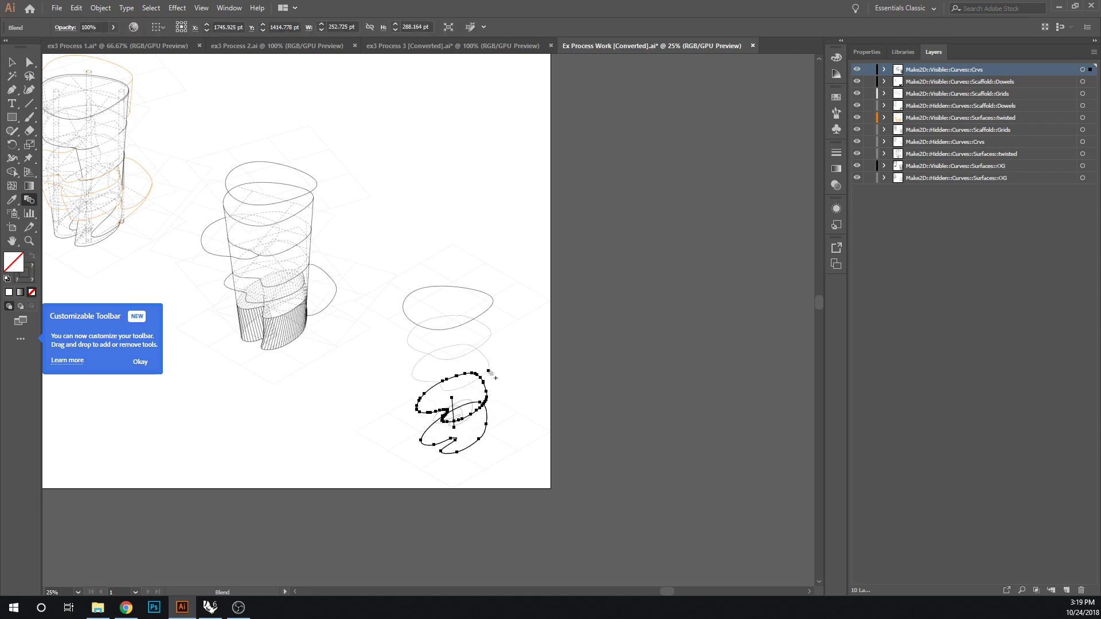
left_click(492, 344)
left_click(488, 329)
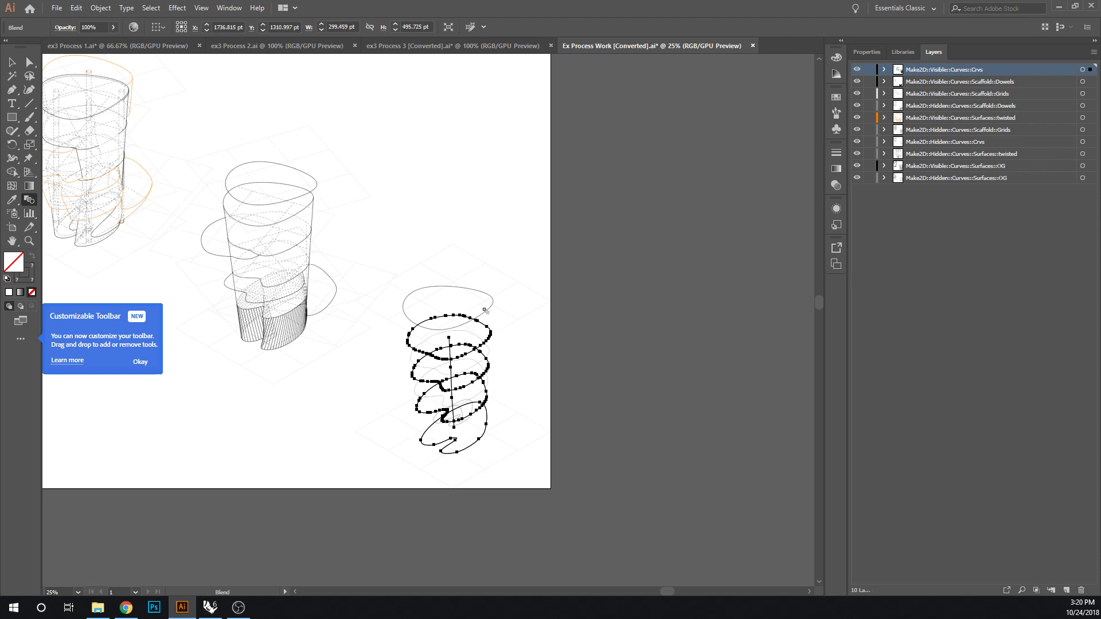
left_click(486, 313)
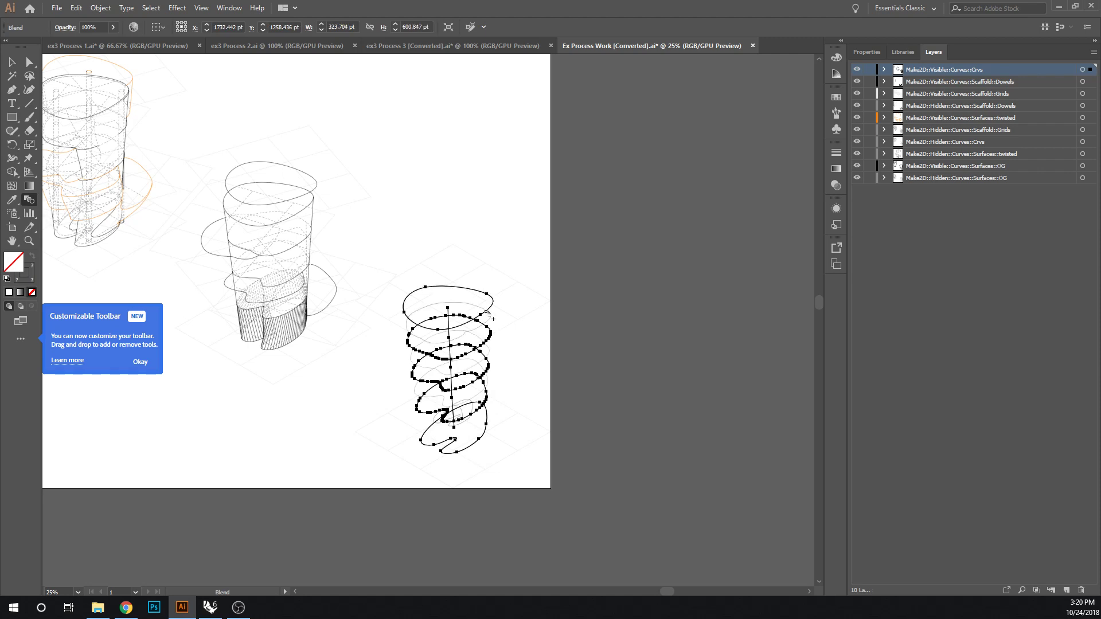
- Set the blend's spacing to a specified distance of 4 pt and deselect the blend
key("Return")
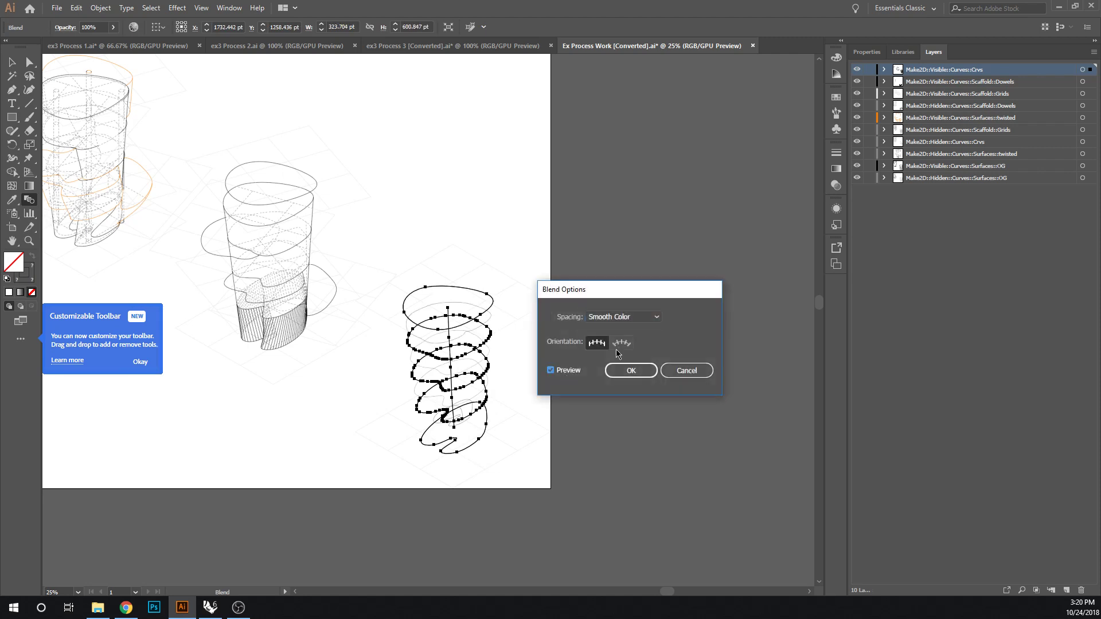
left_click(656, 317)
left_click(642, 354)
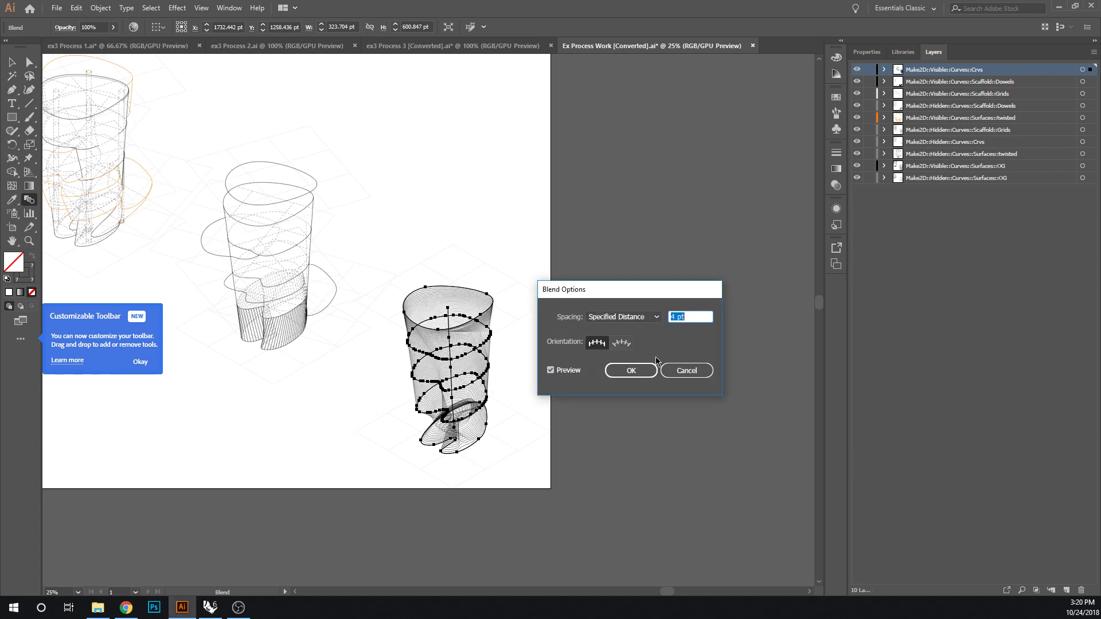
left_click(630, 370)
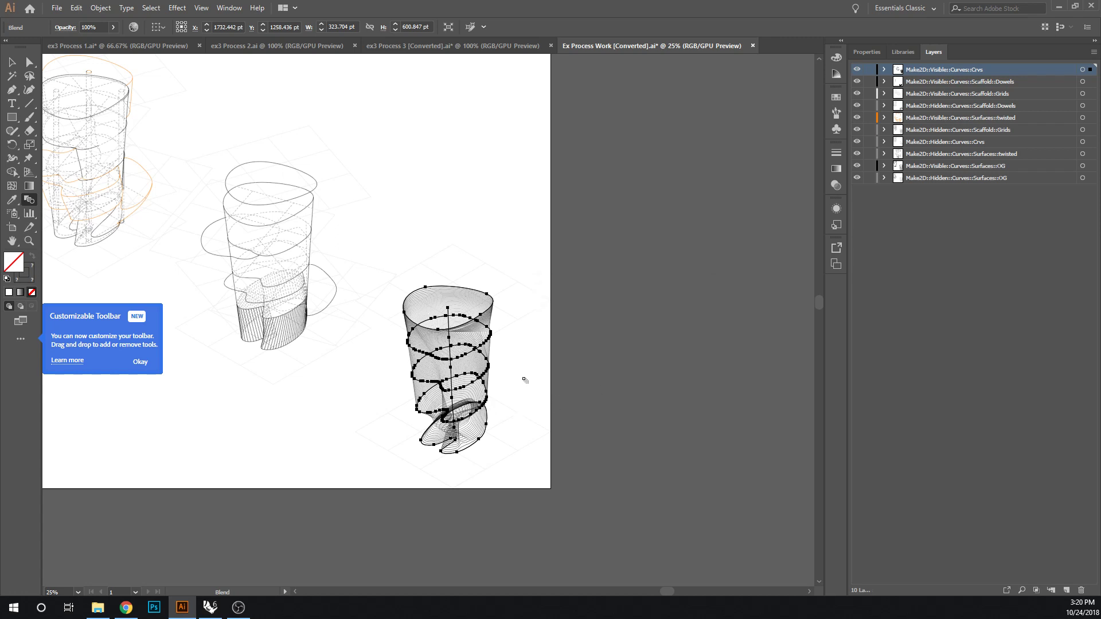
key("v")
left_click(534, 388)
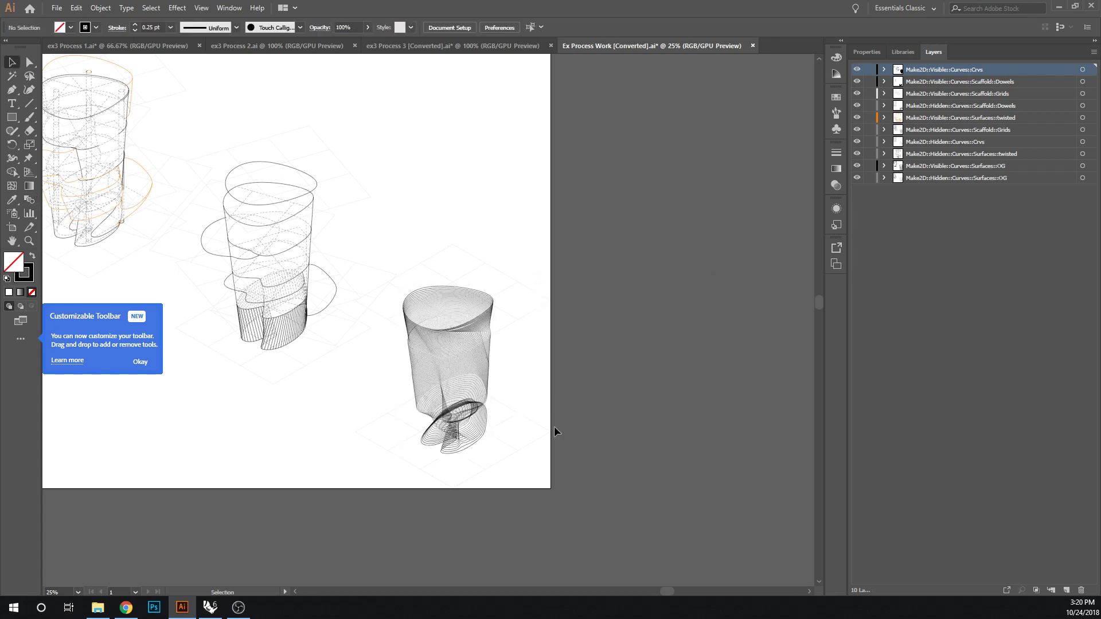
- Try a 4 pt stroke weight on the blend's middle curve in isolation mode, undo it and leave isolation mode
scroll(468, 452, "up", 5, "alt")
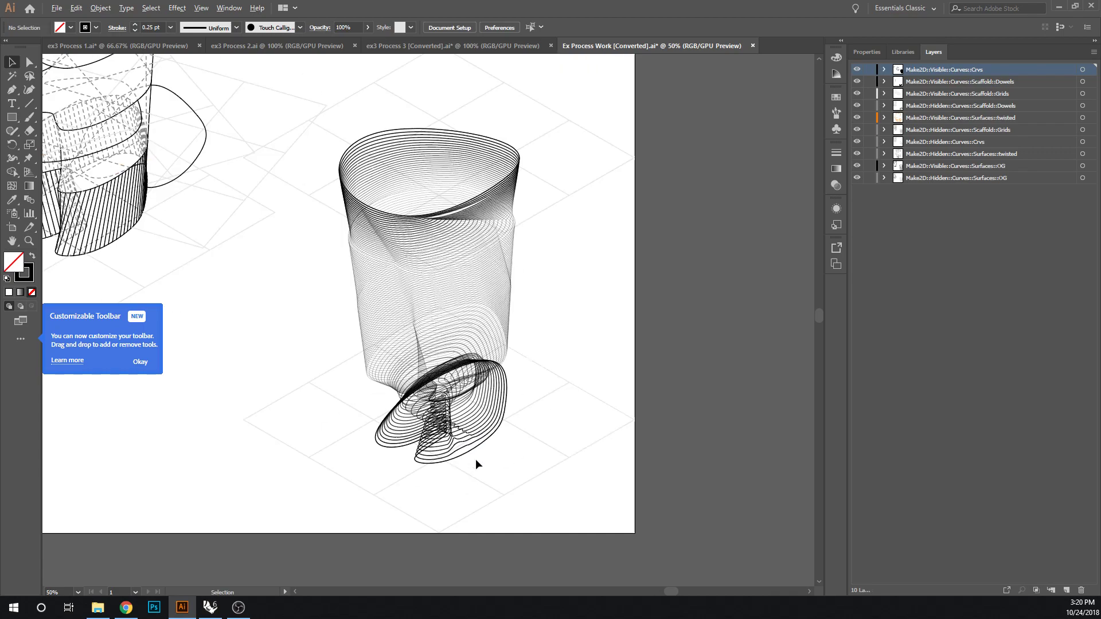
scroll(452, 432, "down", 4, "alt")
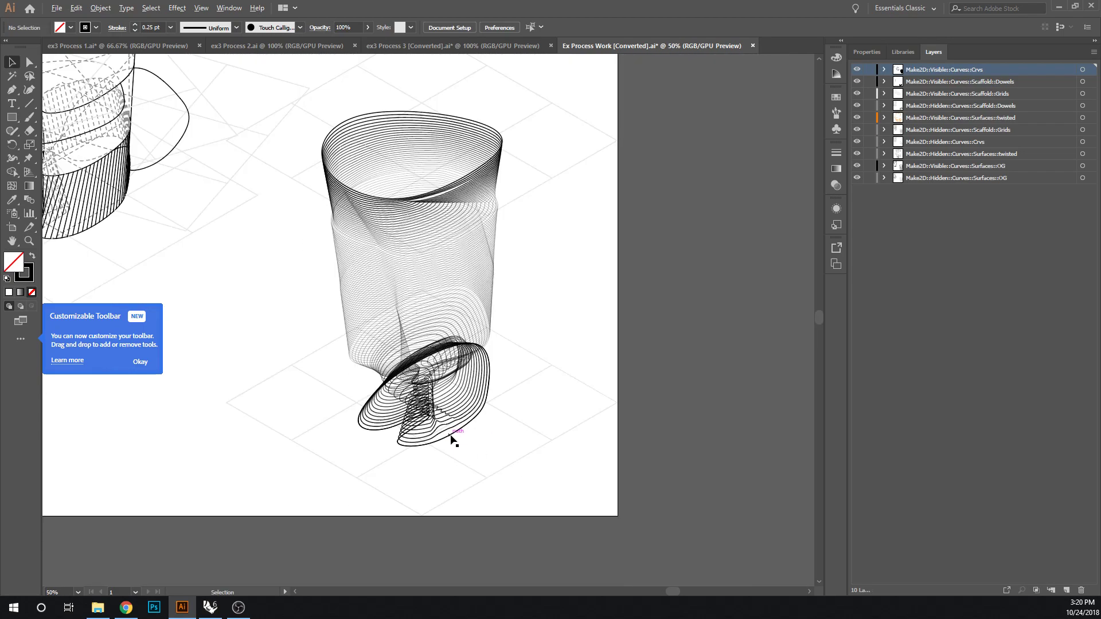
scroll(452, 198, "up", 1)
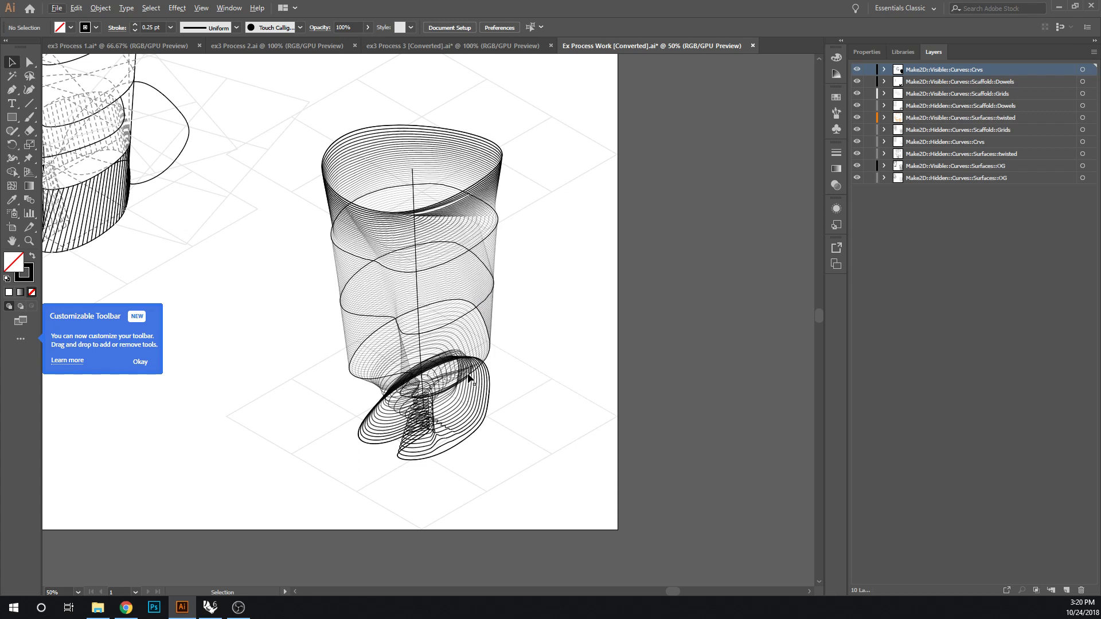
left_click(491, 295)
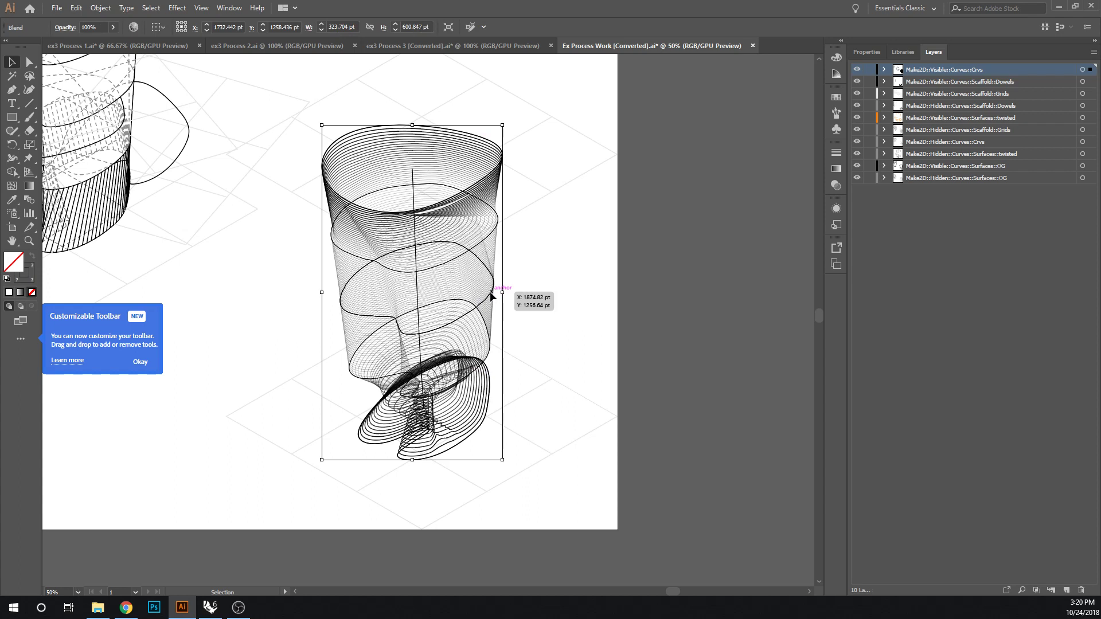
double_click(491, 295)
left_click(490, 295)
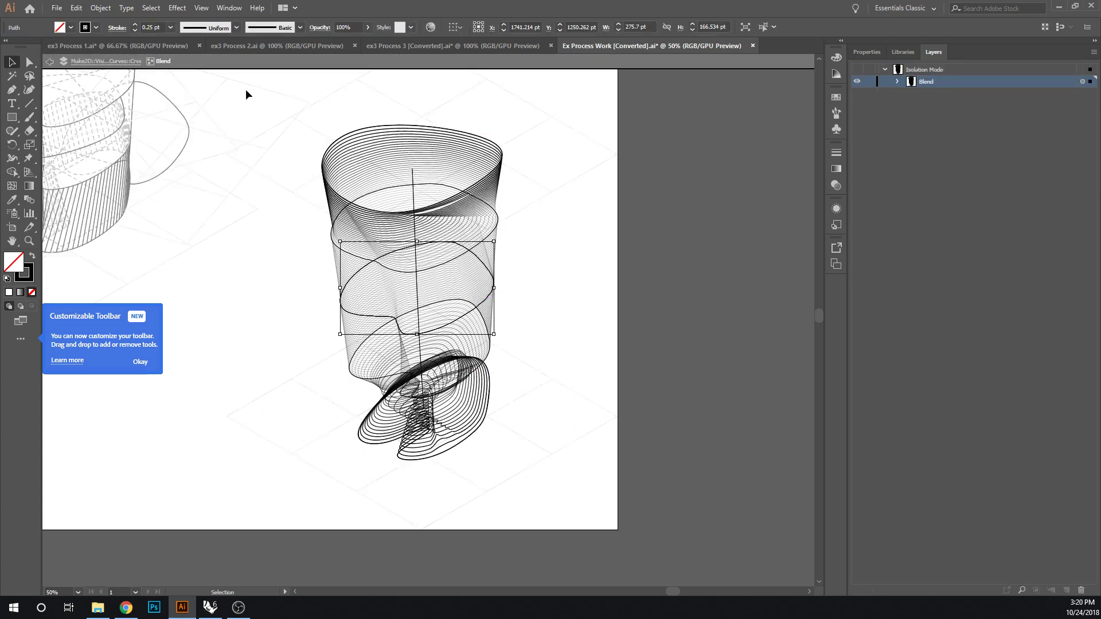
left_click(170, 27)
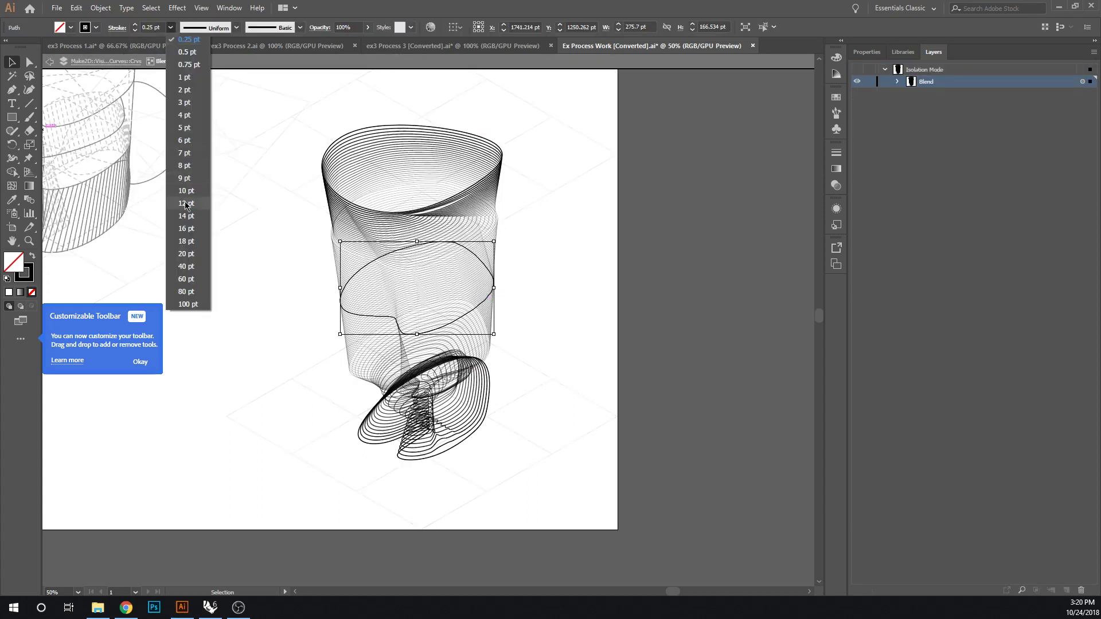
left_click(185, 115)
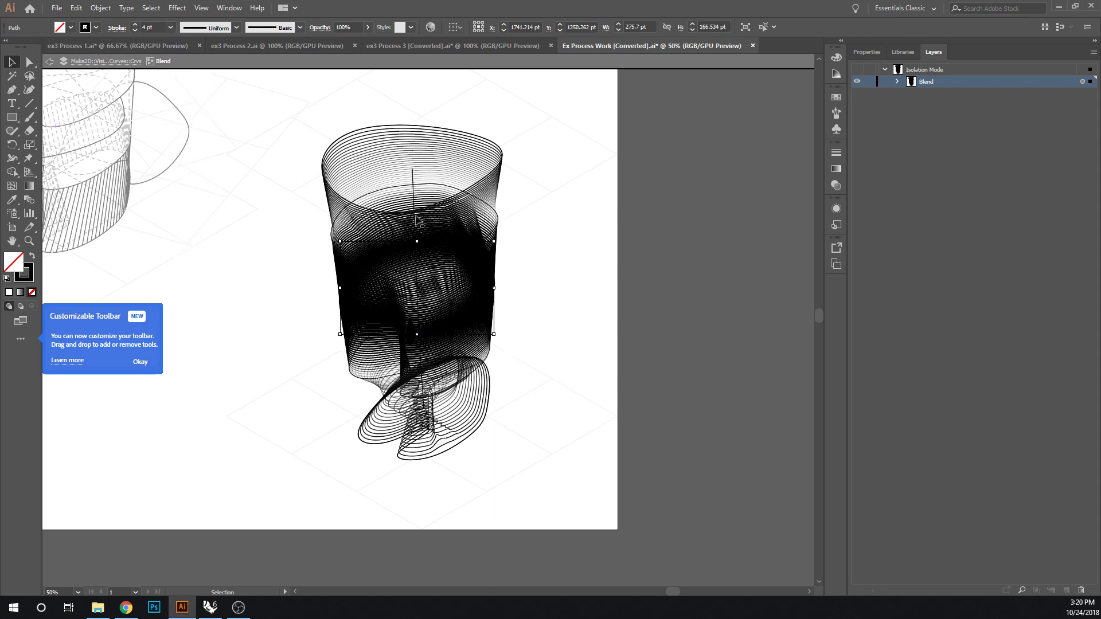
key("ctrl+z")
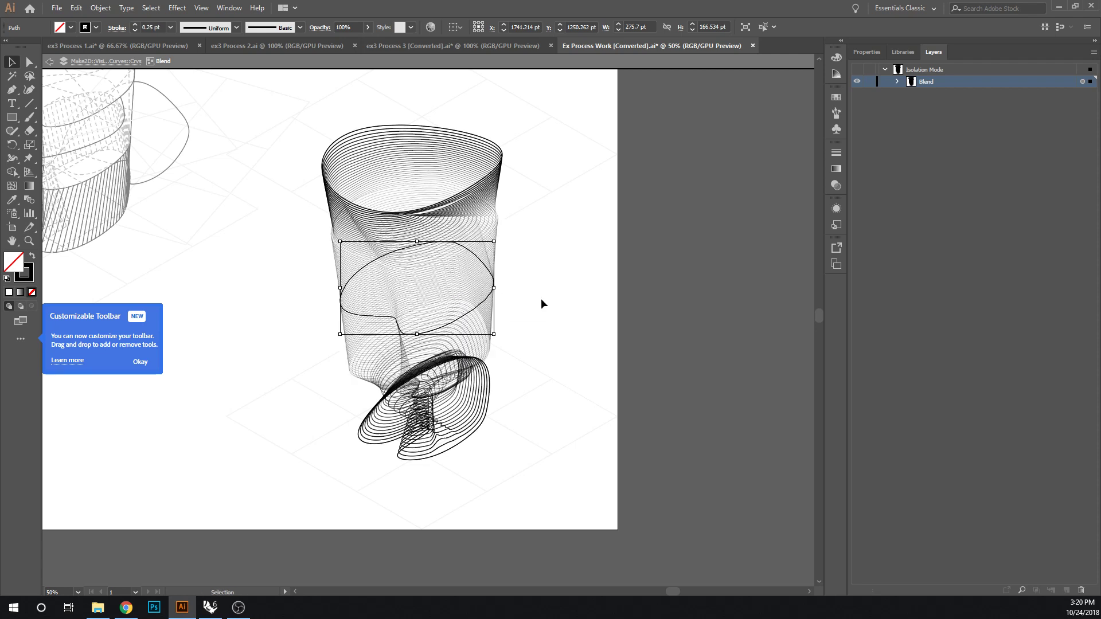
left_click(543, 302)
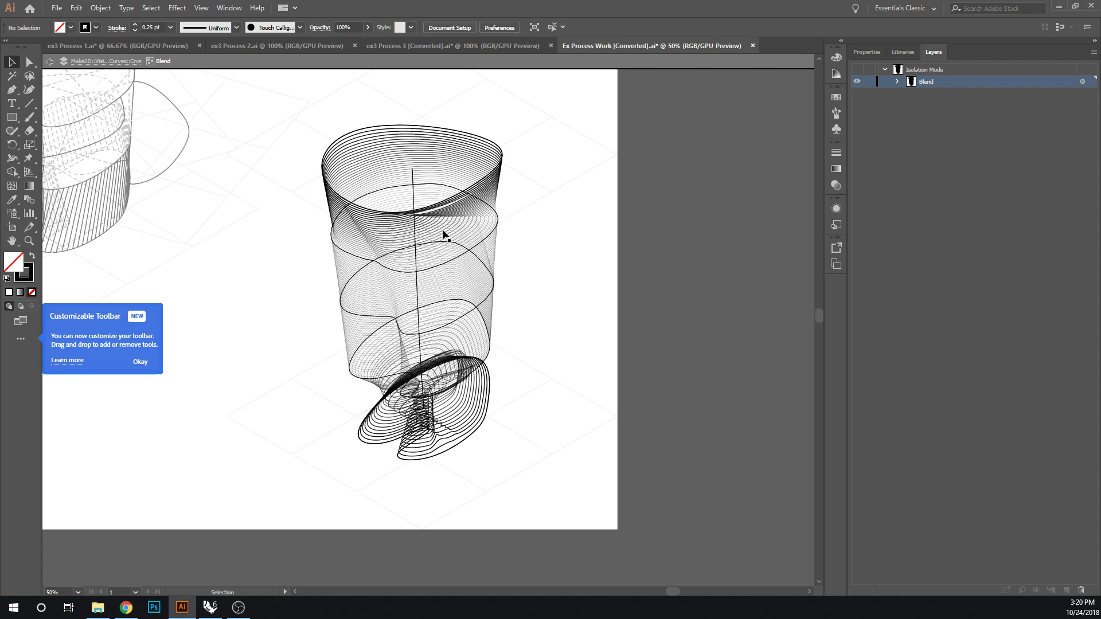
left_click(449, 257)
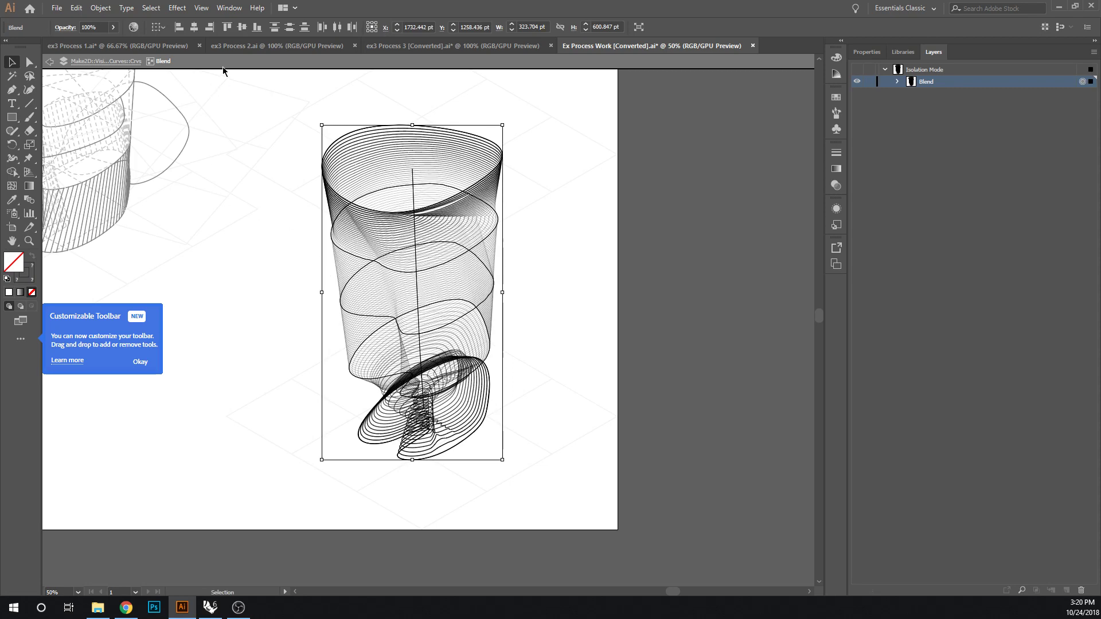
double_click(532, 257)
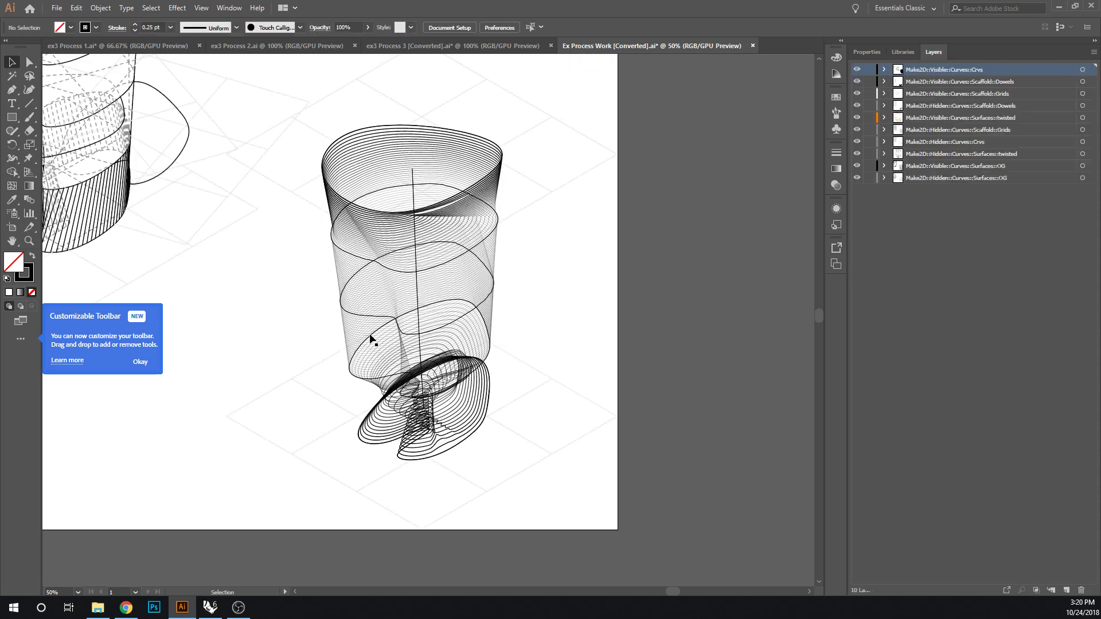
scroll(347, 342, "down", 1, "alt")
scroll(345, 339, "down", 5, "alt")
scroll(566, 344, "up", 2, "alt")
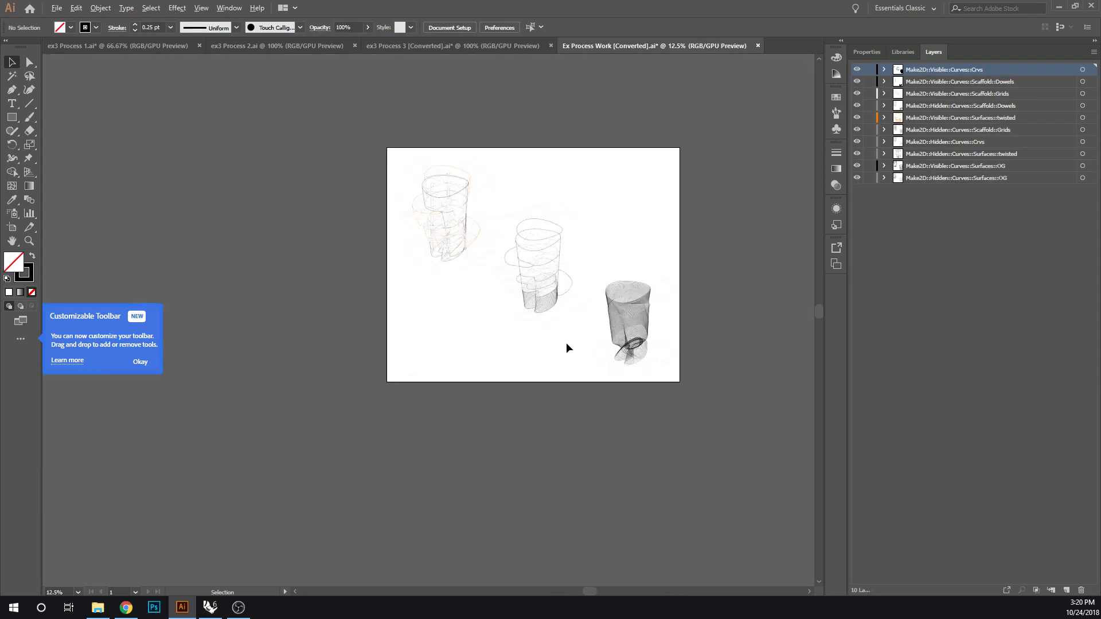
scroll(668, 376, "up", 2, "alt")
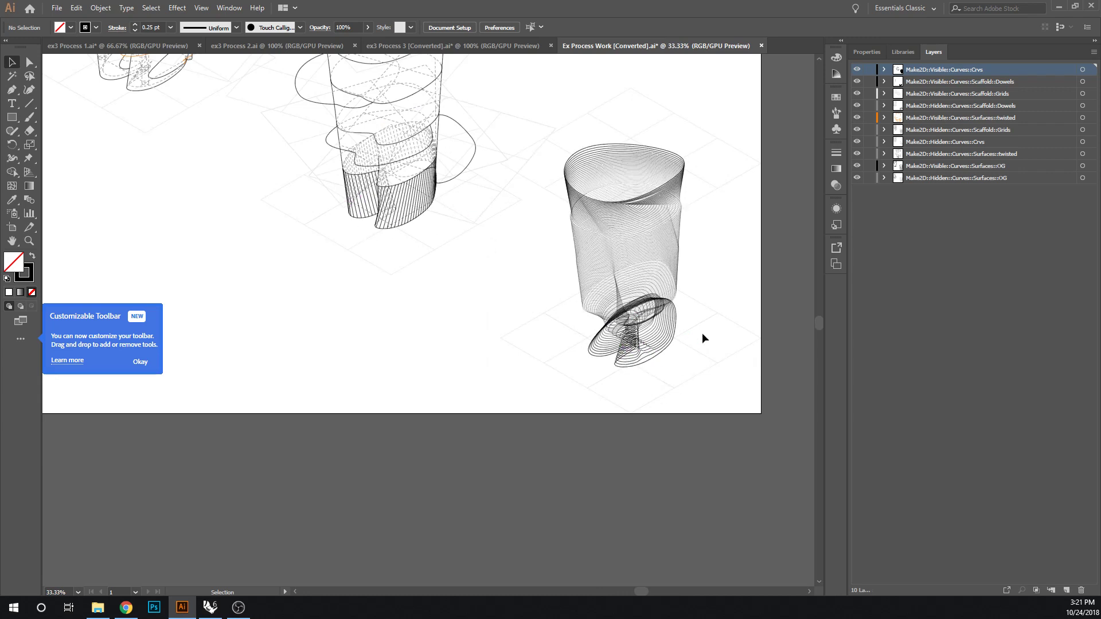
left_click_drag(709, 245, 627, 304)
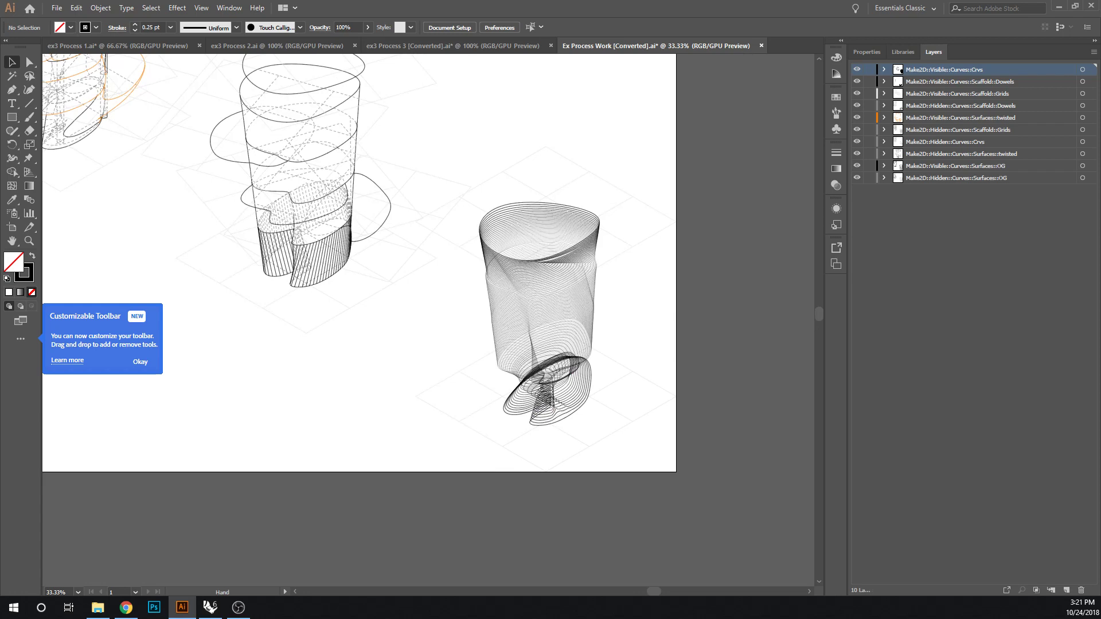
- Switch to Rhino, delete the Make2D layer with all its sublayers and linework, and return to the NE_AXON view
left_click(211, 607)
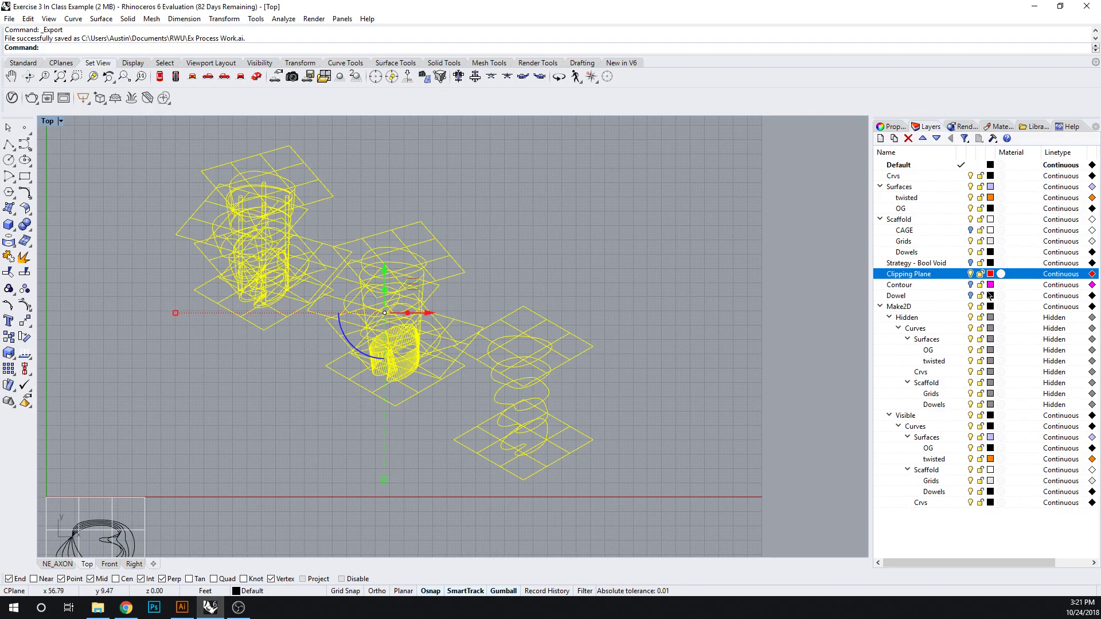
right_click(908, 310)
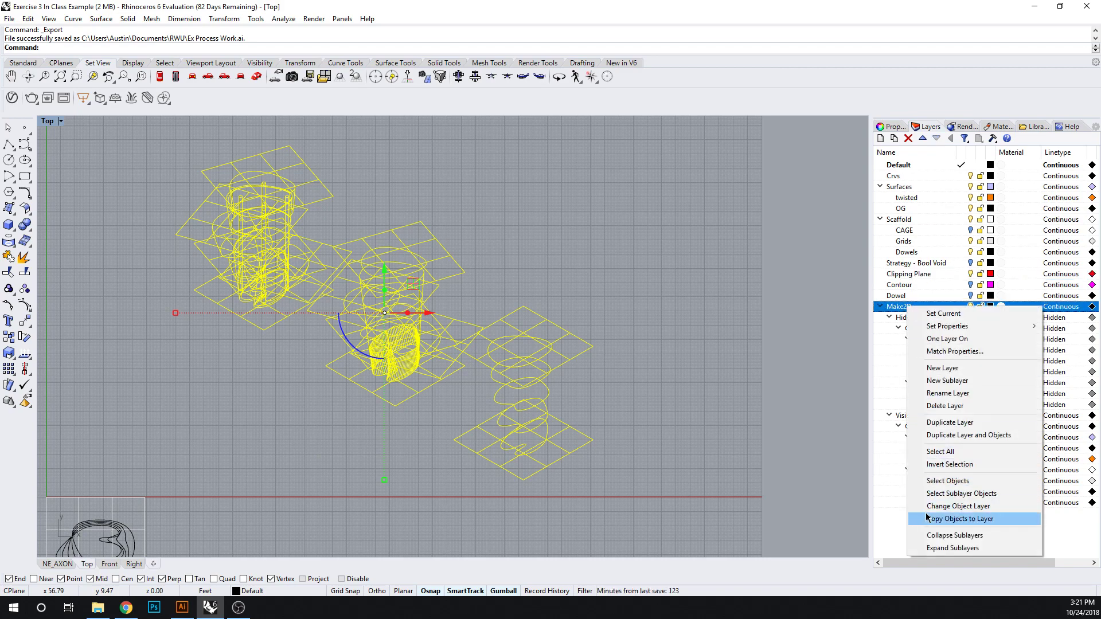
left_click(929, 408)
left_click(524, 331)
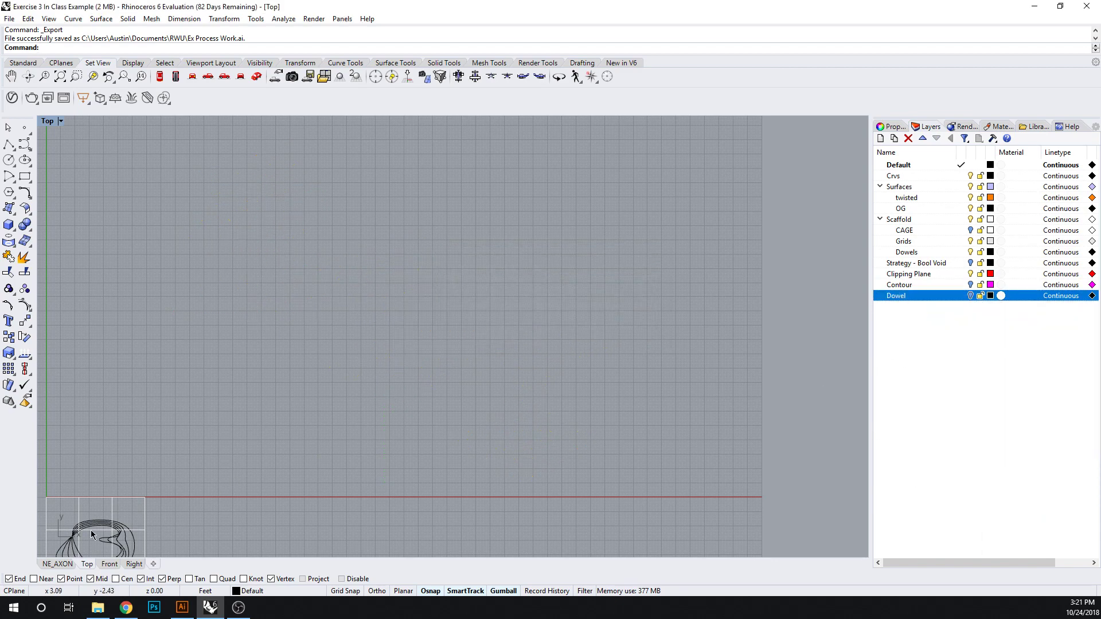
left_click(58, 563)
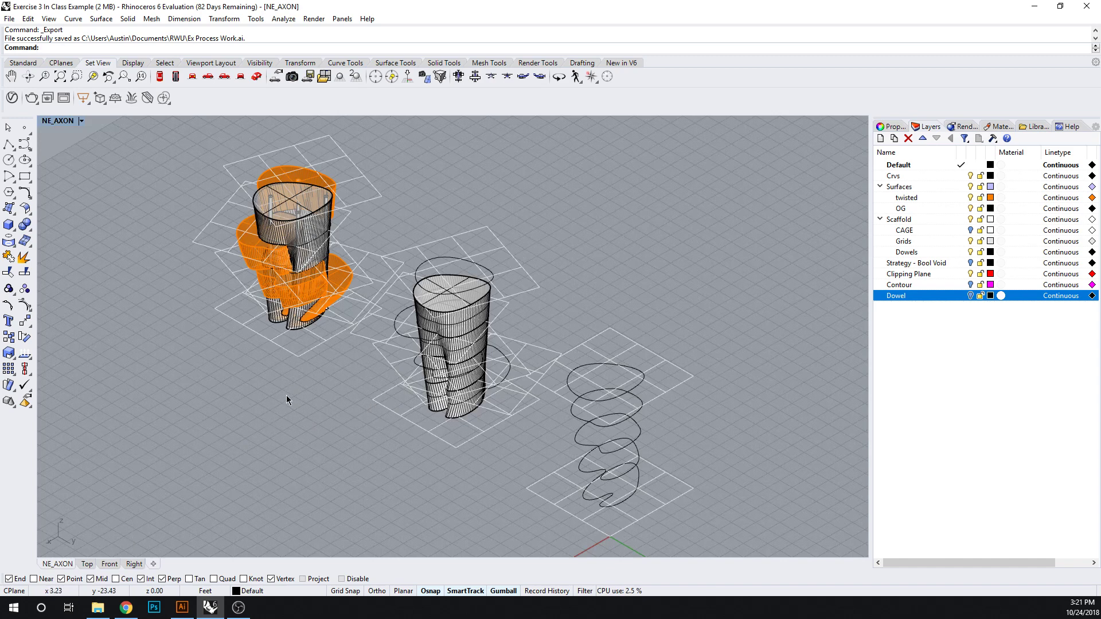
- Make the Clipping Plane layer current and add a vertical clipping plane through the middle of the tower with the orange twisted surfaces
double_click(949, 278)
type("ClippingPlane")
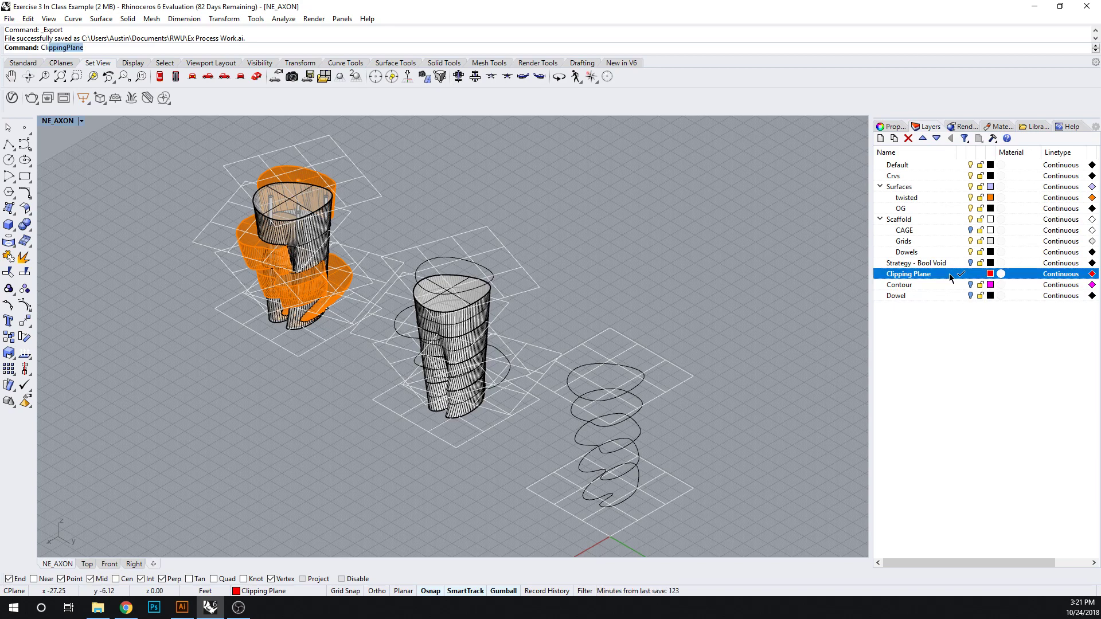
key("Return")
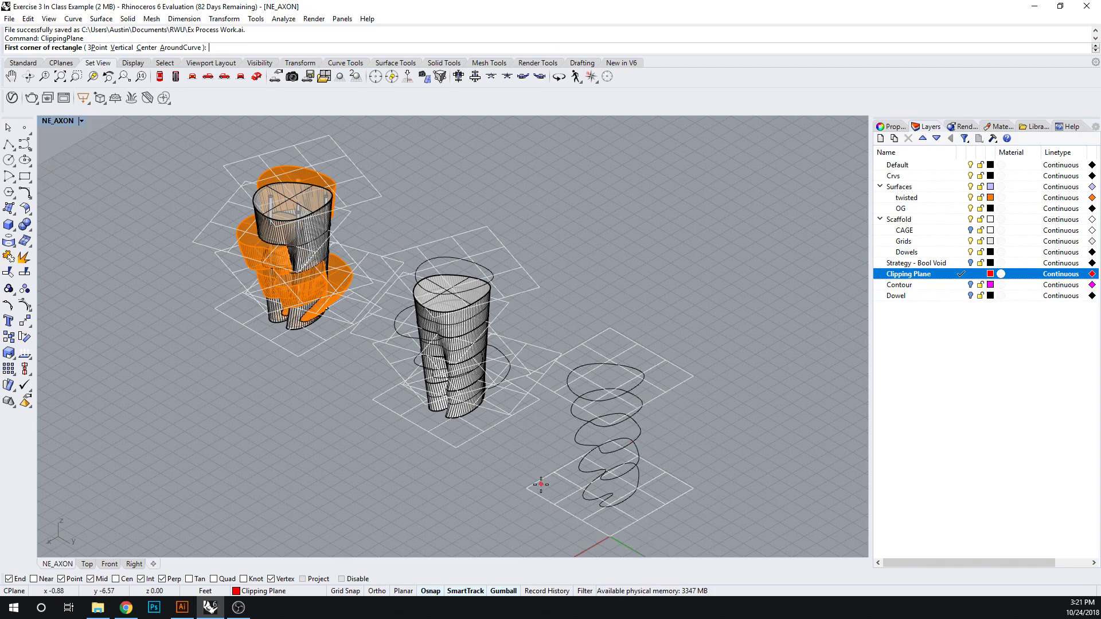
left_click(122, 48)
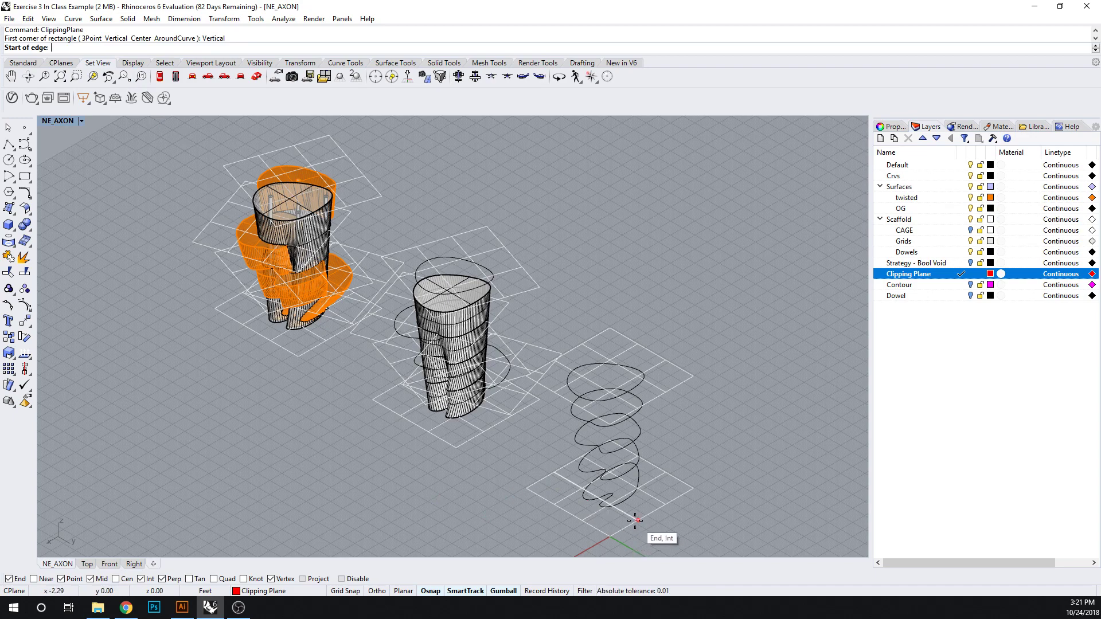
left_click(327, 341)
left_click(242, 294)
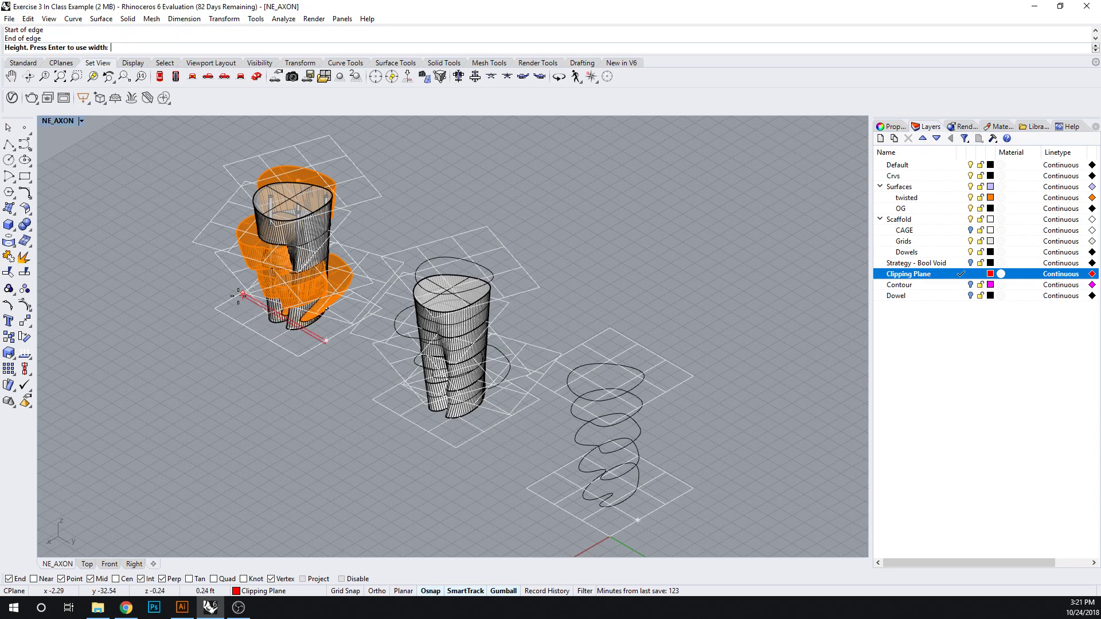
left_click(230, 176)
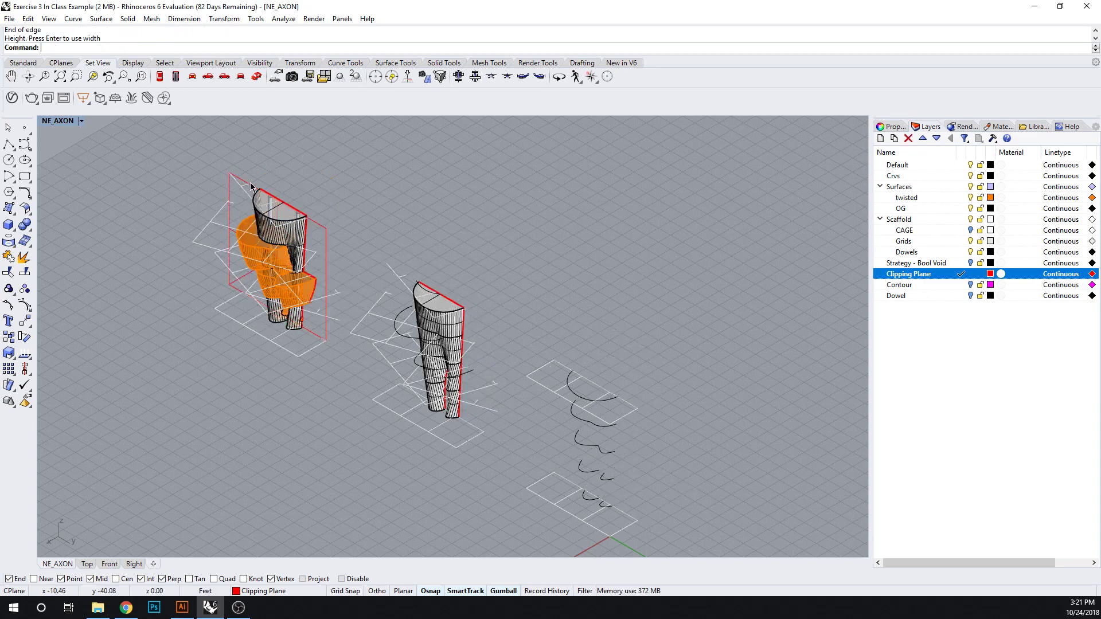
- Rotate the clipping plane 180 degrees about its vertical axis to flip the clipped side, and deselect it
left_click(251, 185)
left_click(303, 235)
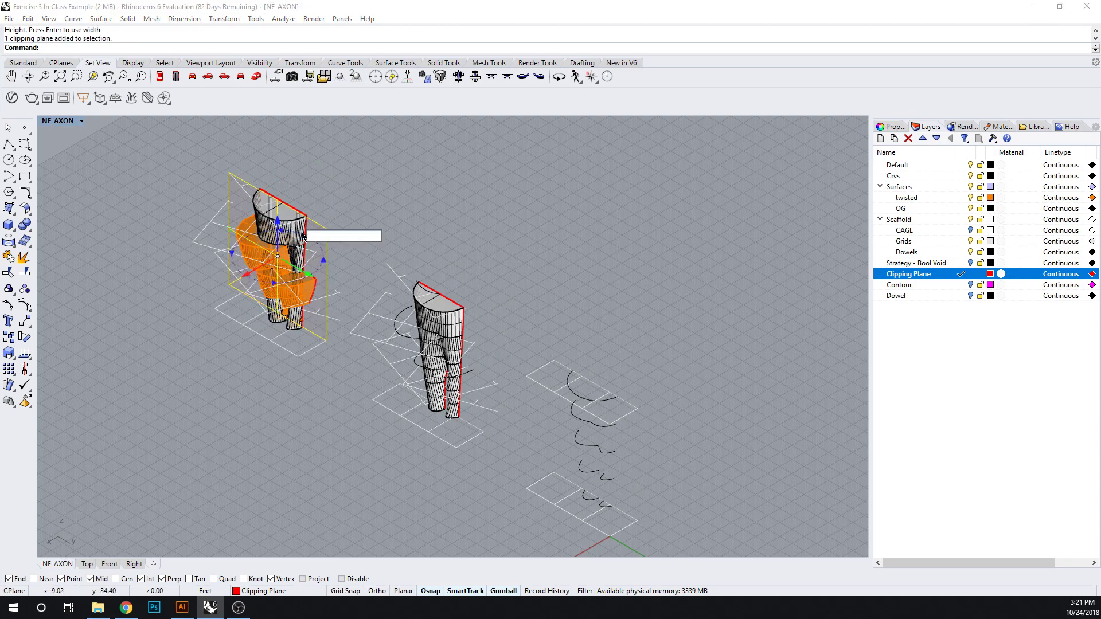
type("180")
key("Return")
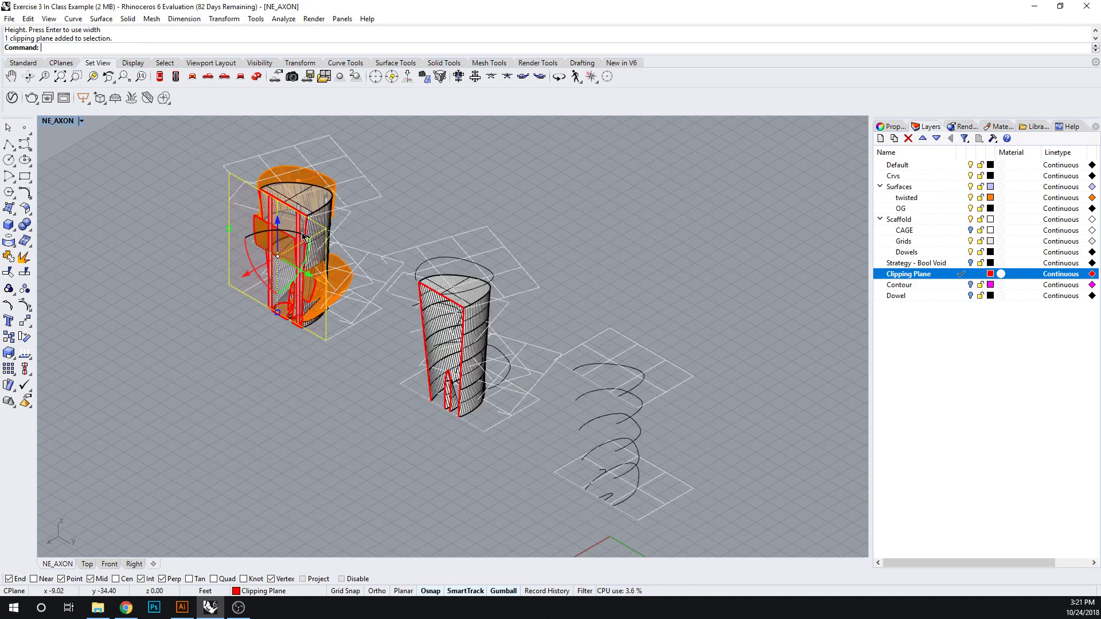
left_click(440, 479)
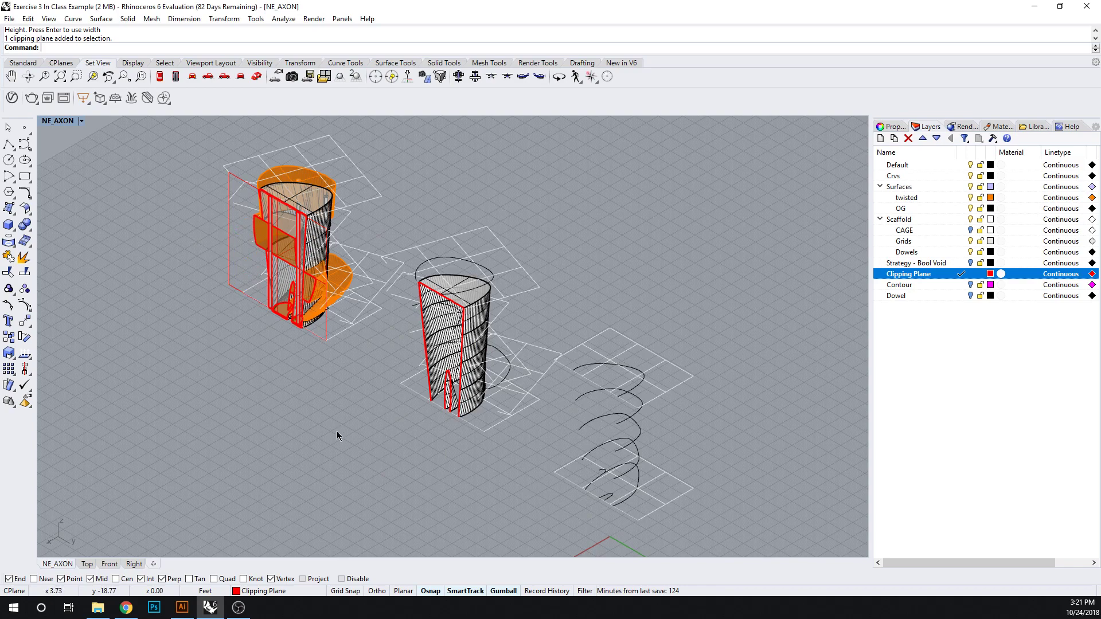
- Change the NE_AXON viewport to the standard Perspective view for looking at the sectioned towers
right_click_drag(337, 436, 427, 404)
scroll(281, 403, "up", 6)
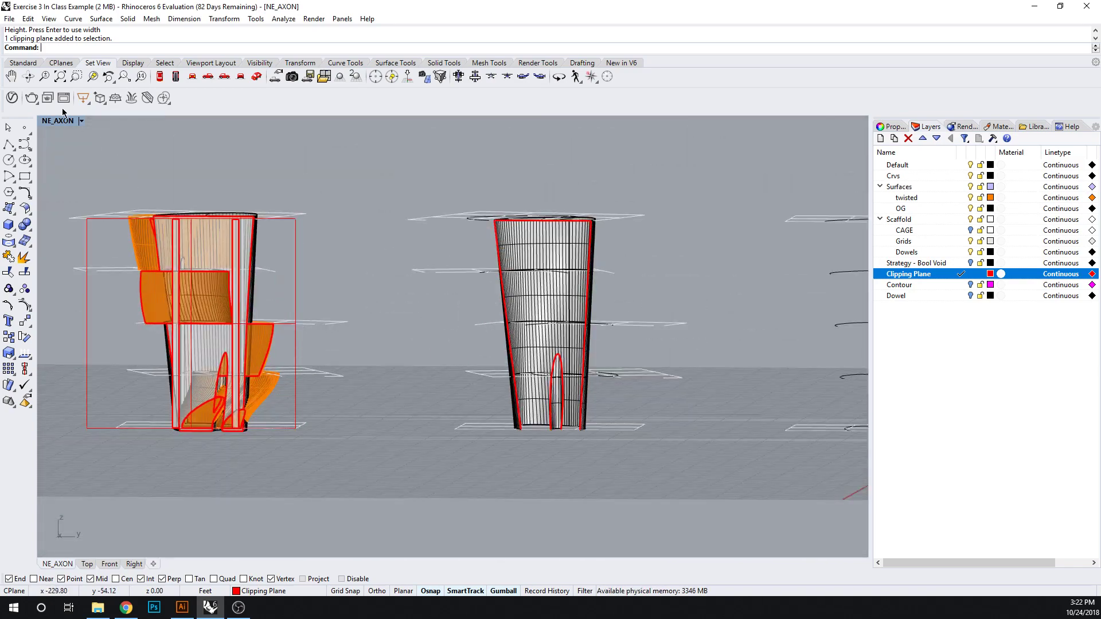
left_click(81, 121)
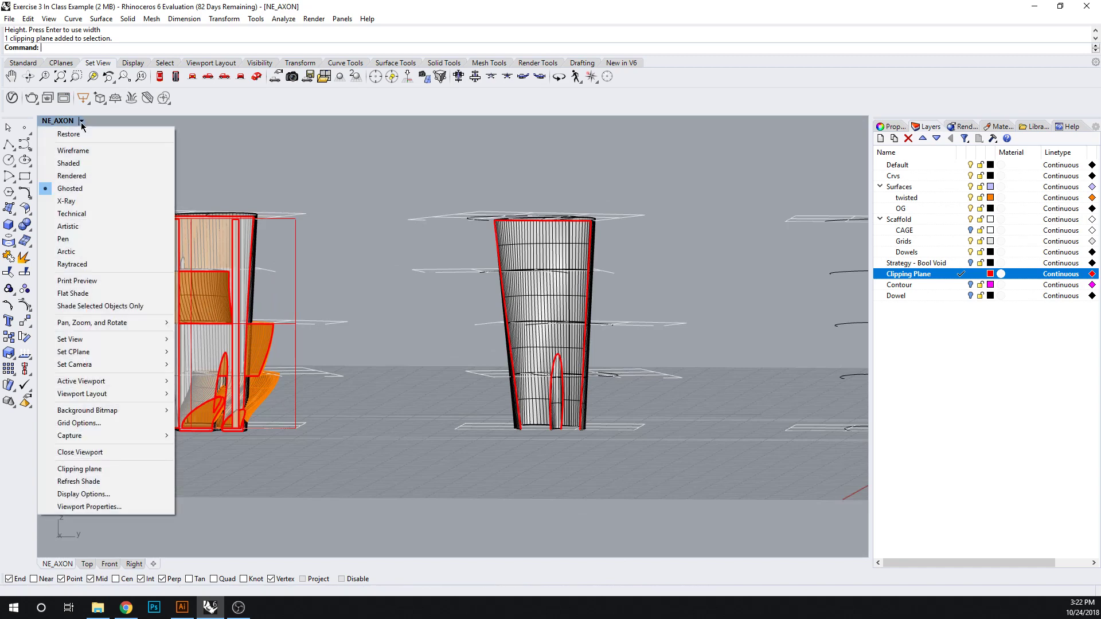
mouse_move(144, 339)
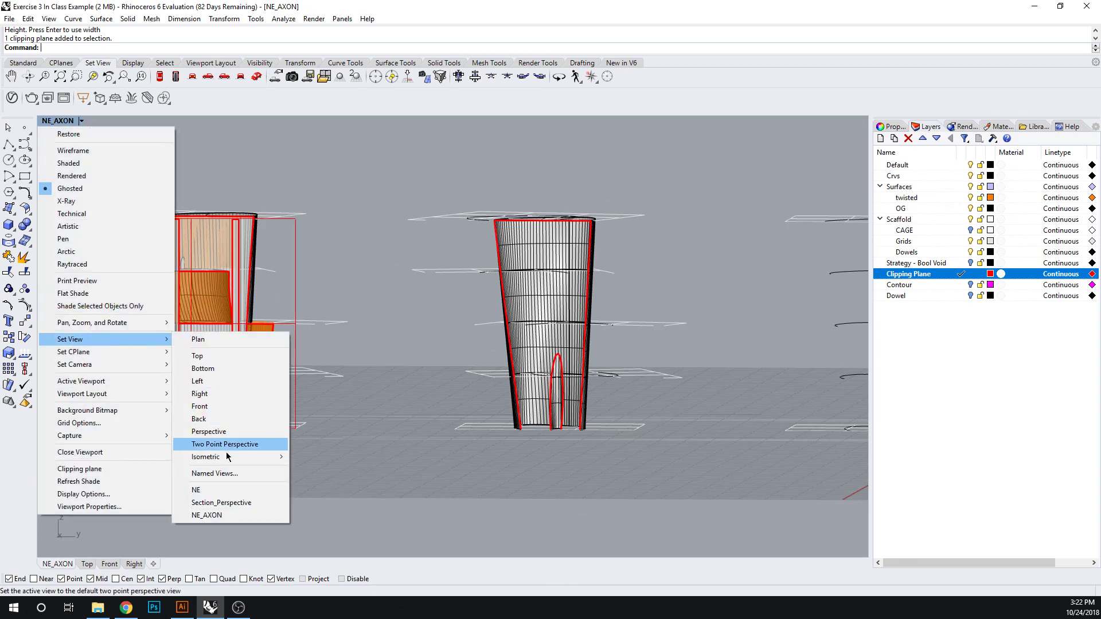
left_click(209, 431)
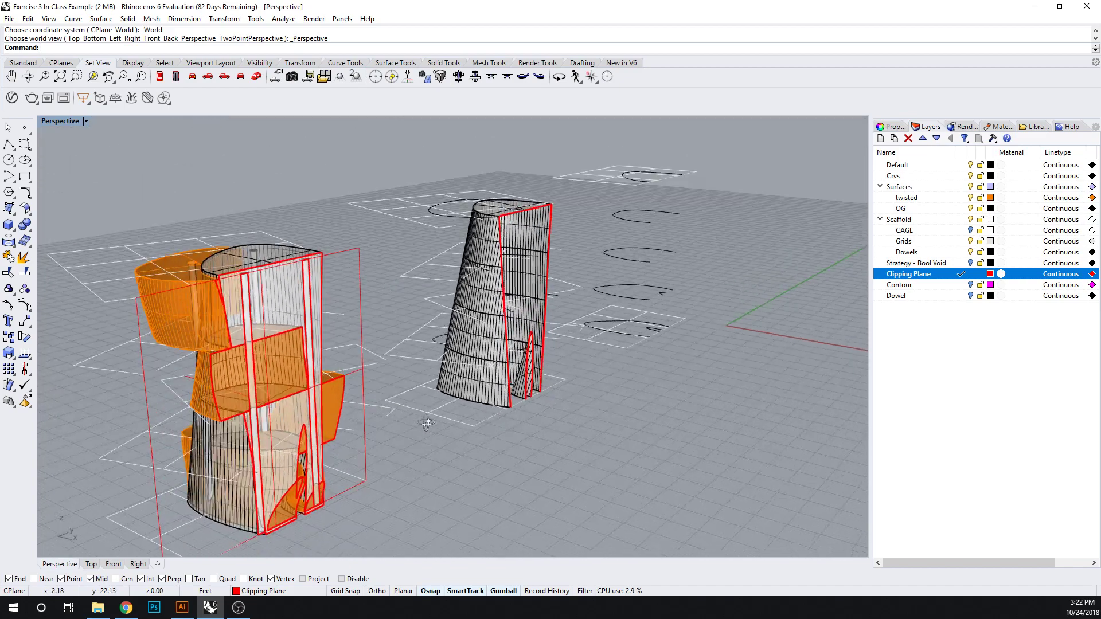
right_click_drag(427, 423, 398, 435)
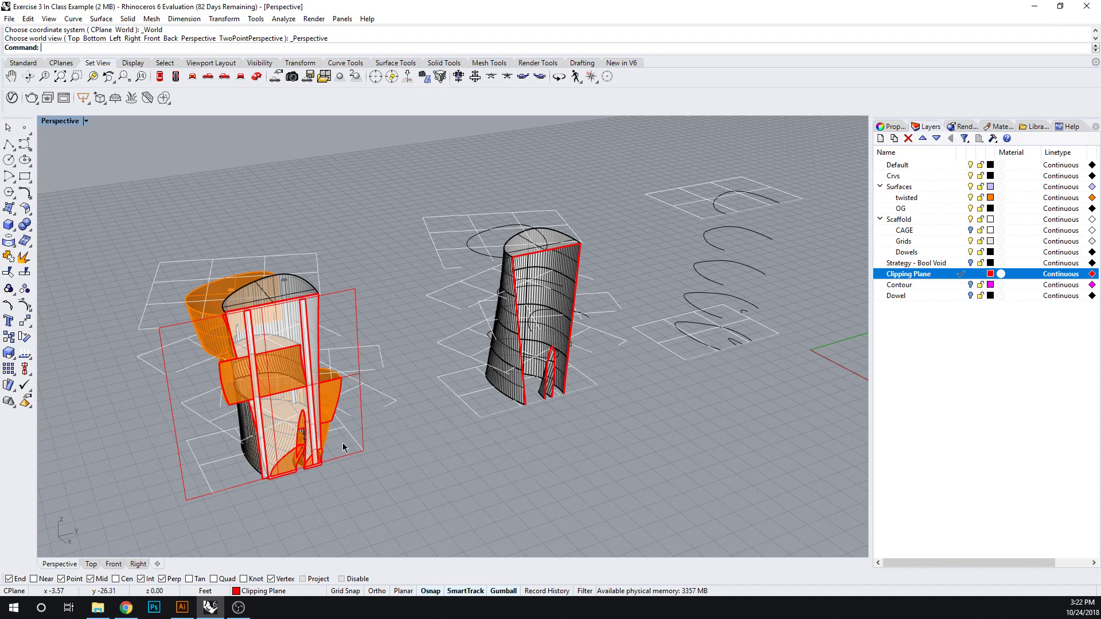
- Move the clipping plane along the x axis from the towers' centre towards their front, and deselect it
left_click(361, 407)
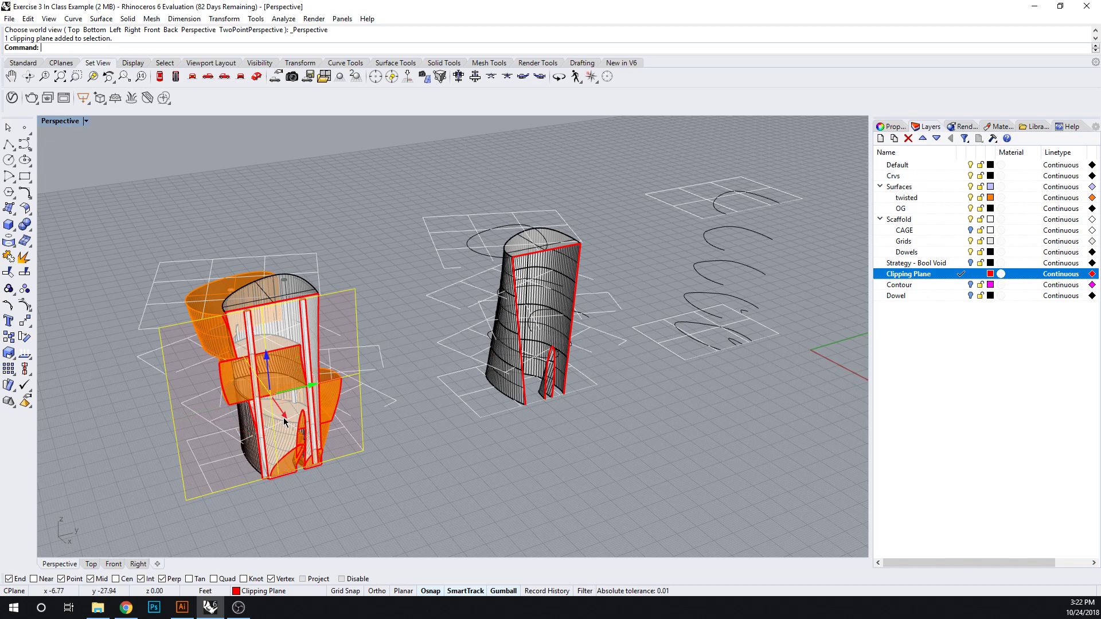
left_click_drag(283, 421, 297, 430)
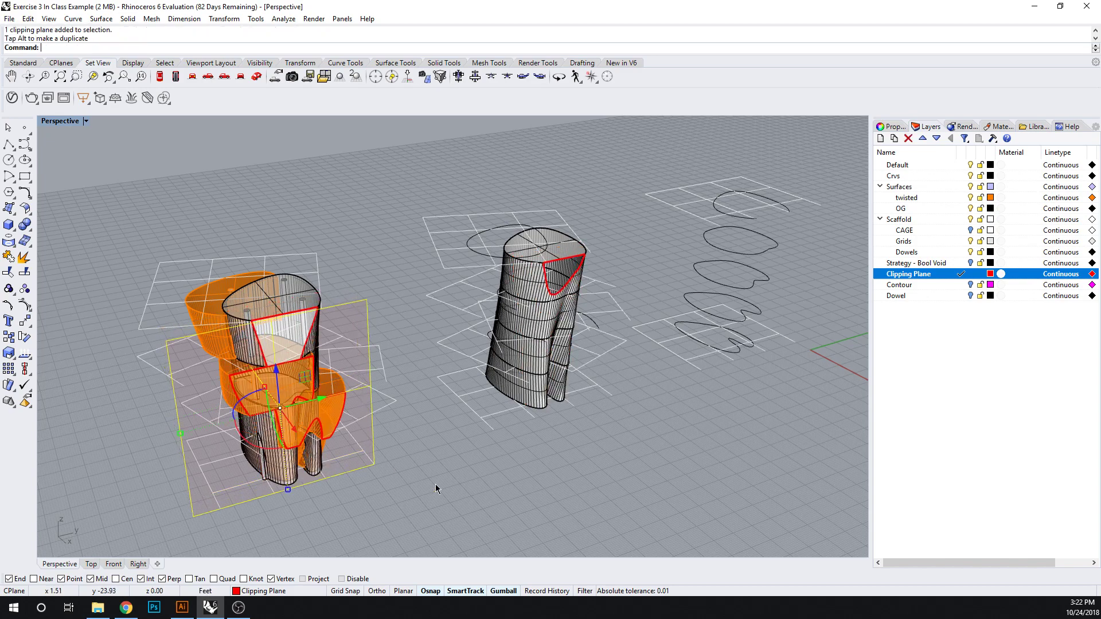
left_click(384, 446)
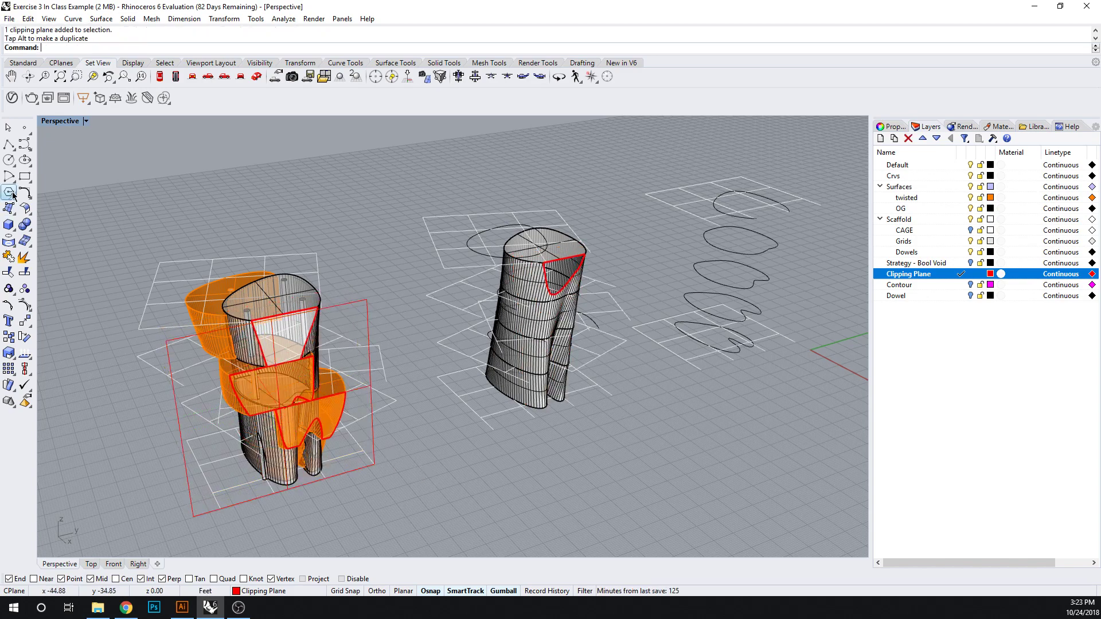
left_click(24, 176)
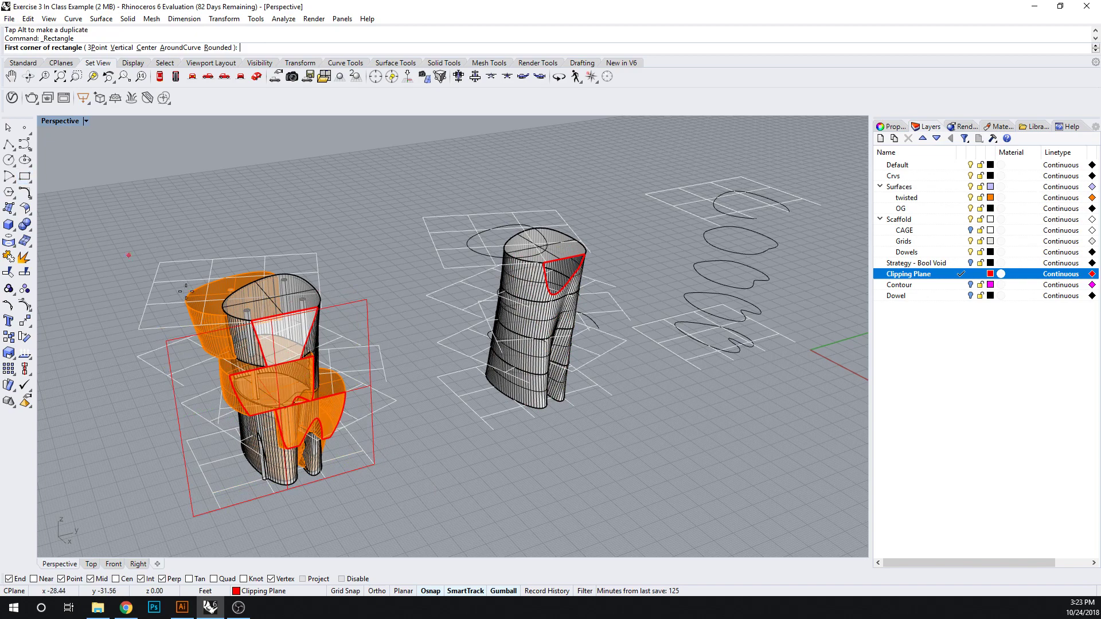
left_click(364, 454)
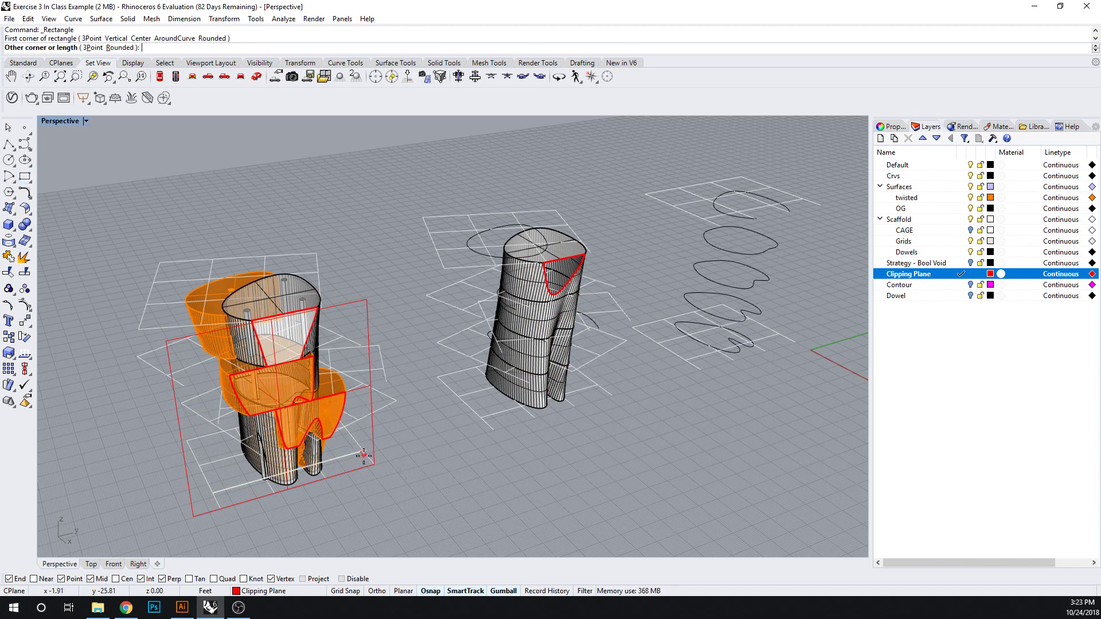
left_click(479, 419)
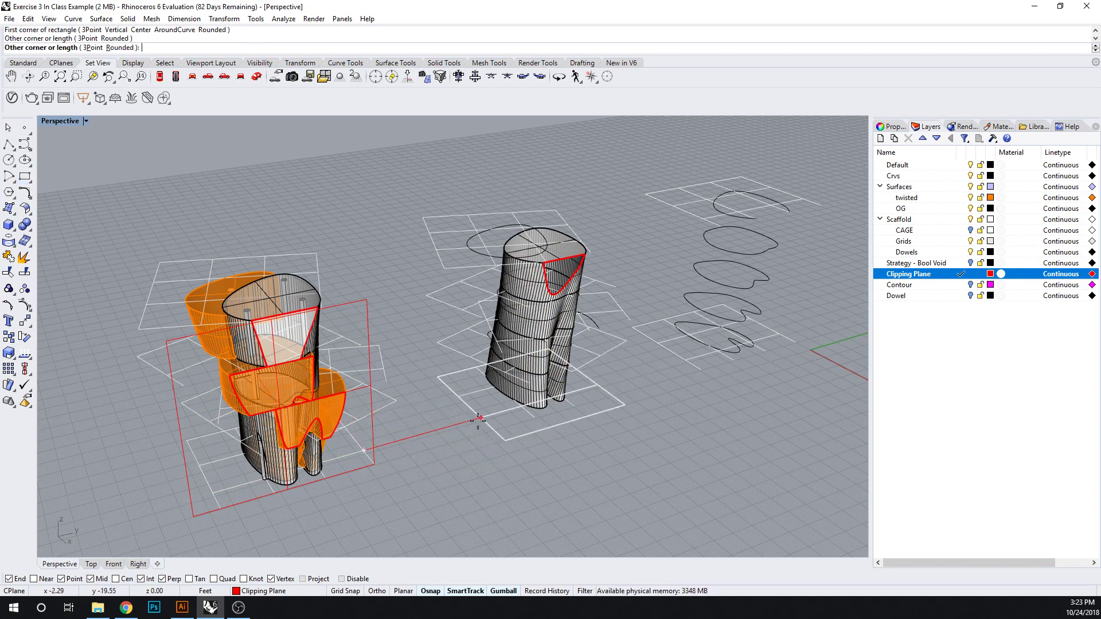
key("Escape")
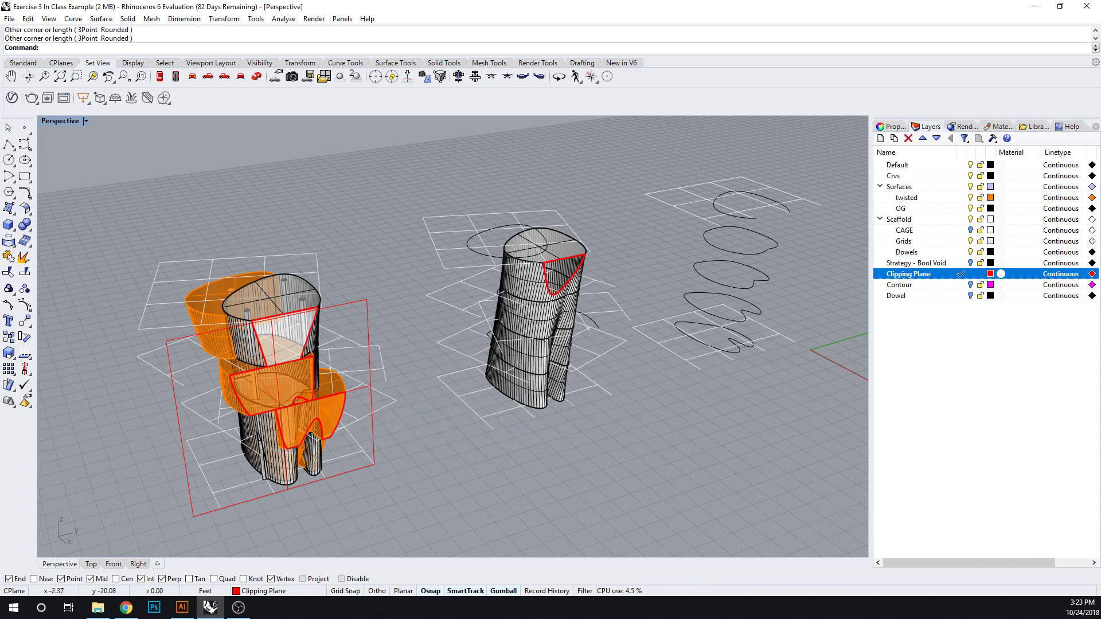
- Draw a vertical rectangle between the two towers, from the left tower's base grid to the middle tower's, about as tall as the towers
key("Return")
left_click(118, 48)
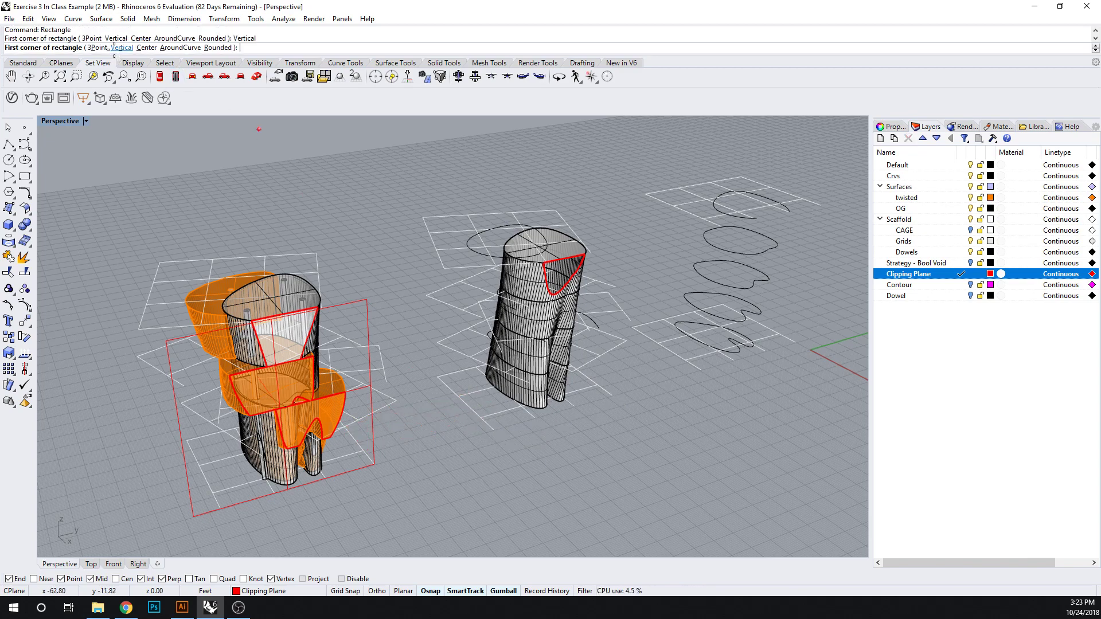
left_click(363, 451)
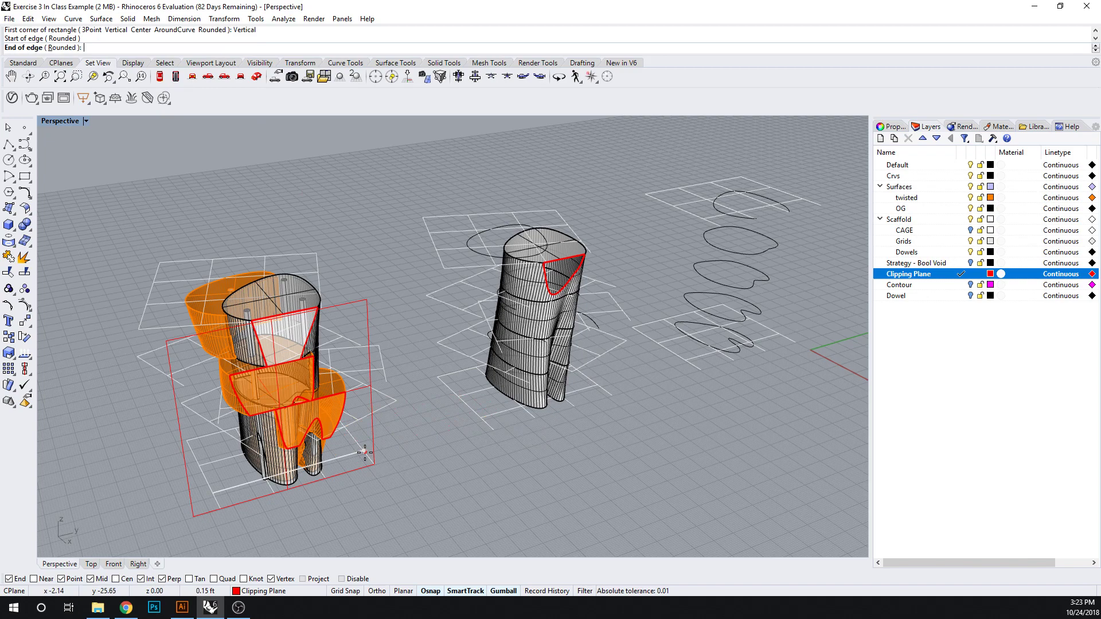
left_click(480, 417)
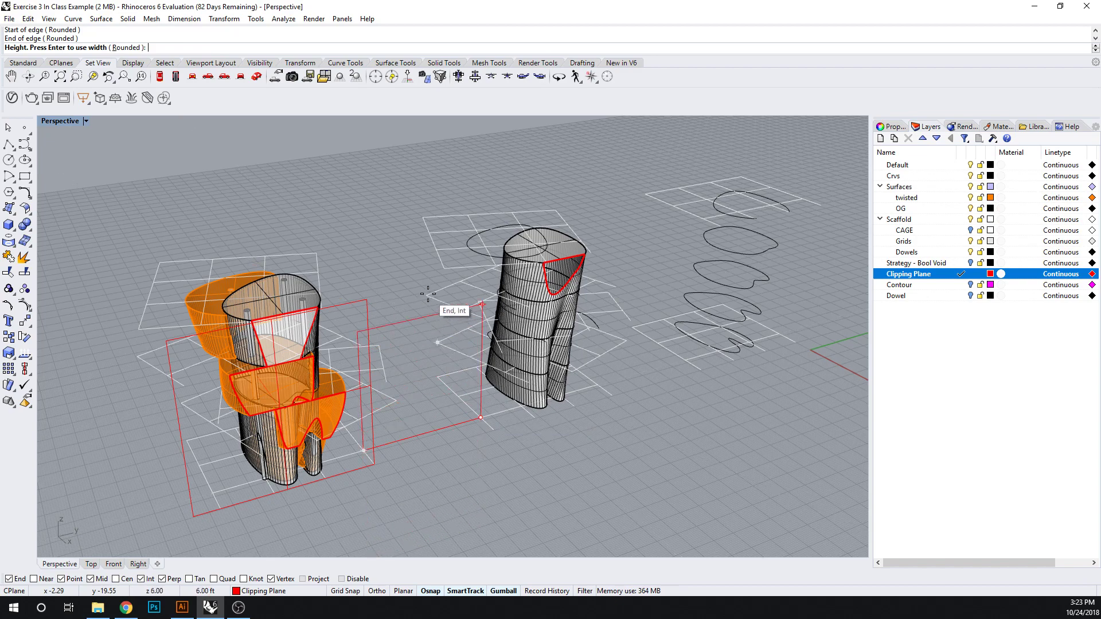
left_click(424, 222)
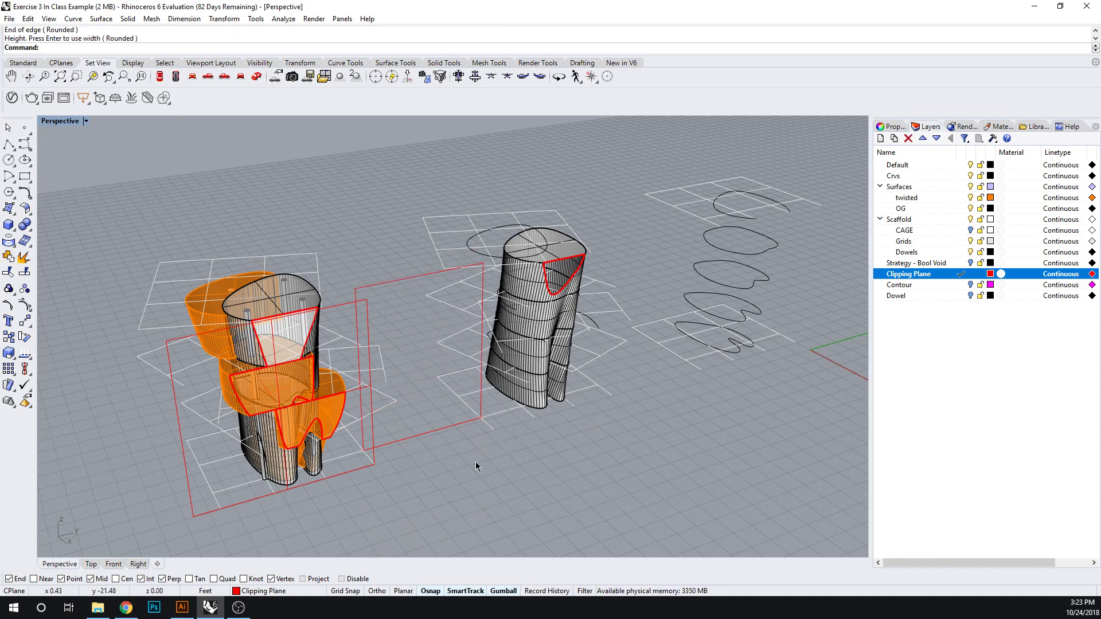
- Create a planar surface from the vertical rectangle between the two towers, and deselect it
left_click(425, 435)
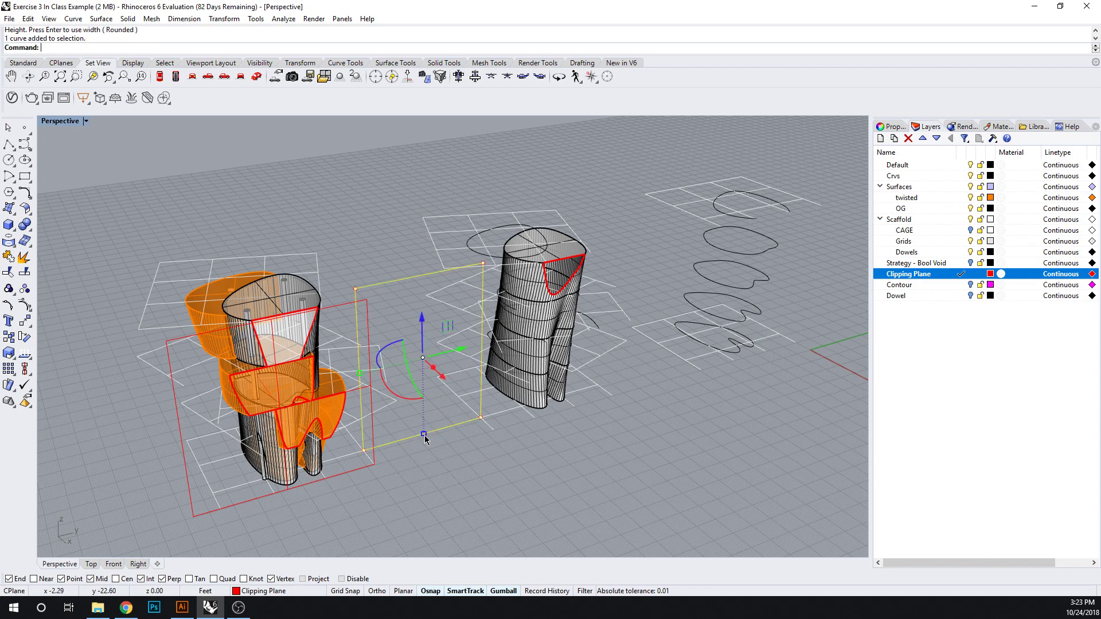
left_click(12, 210)
left_click(41, 212)
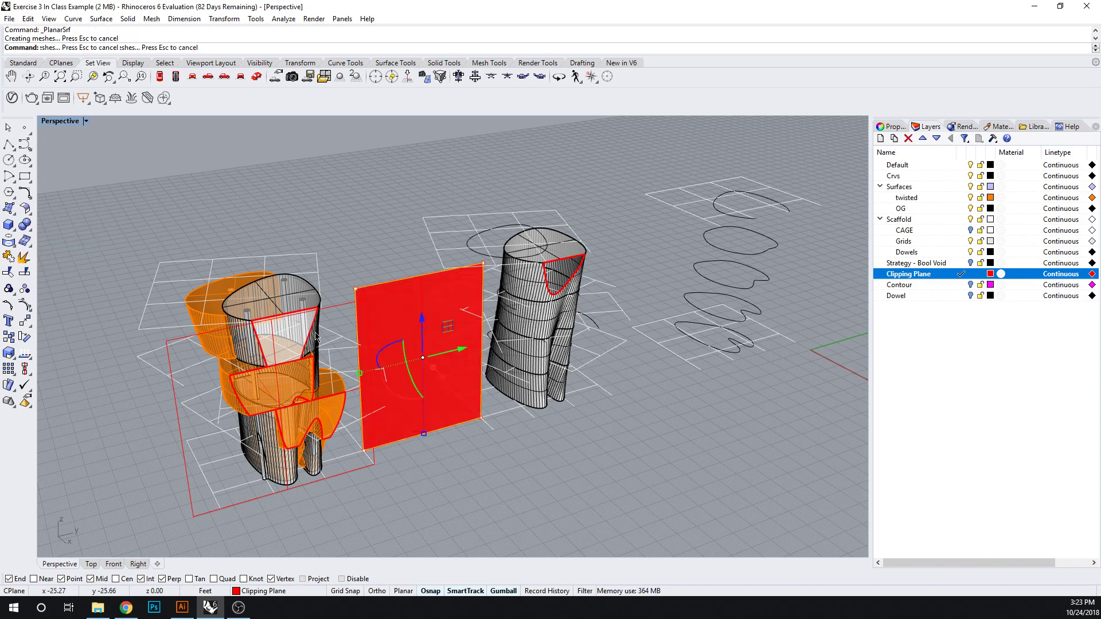
left_click(479, 485)
- Create a new layer named Camera Operations
left_click(428, 409)
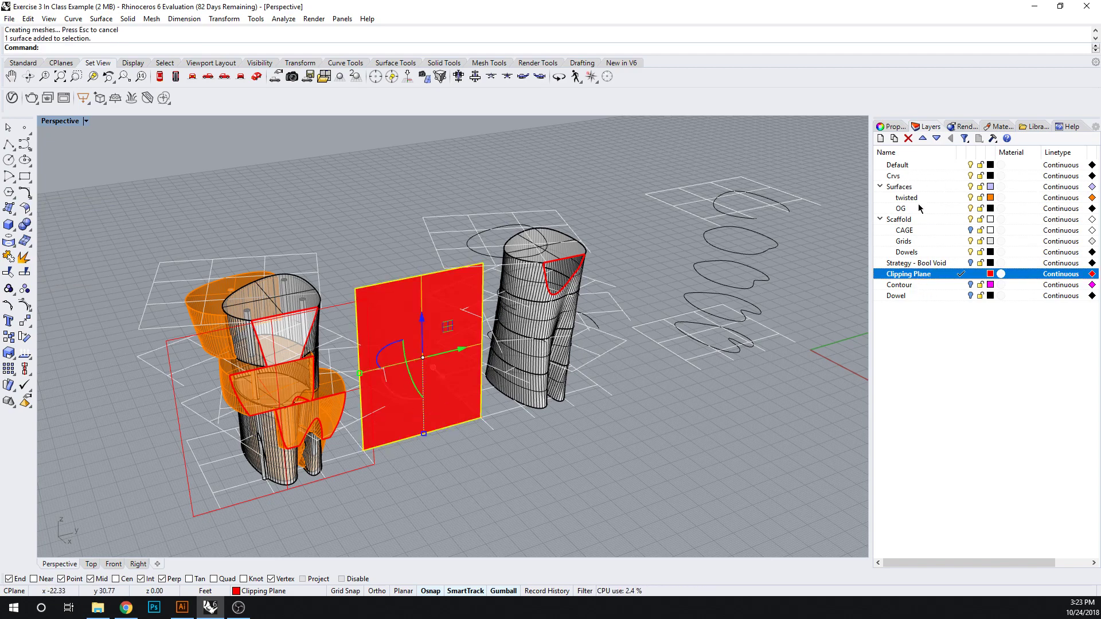
left_click(880, 138)
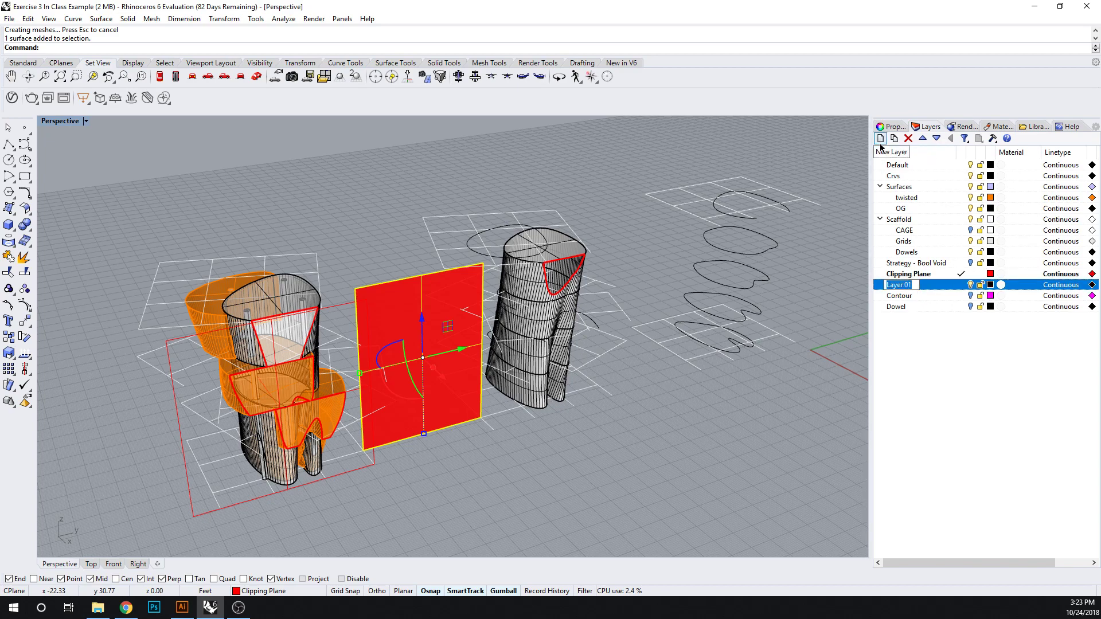
type("Cam")
key("Return")
type("era Operatins")
key("Return")
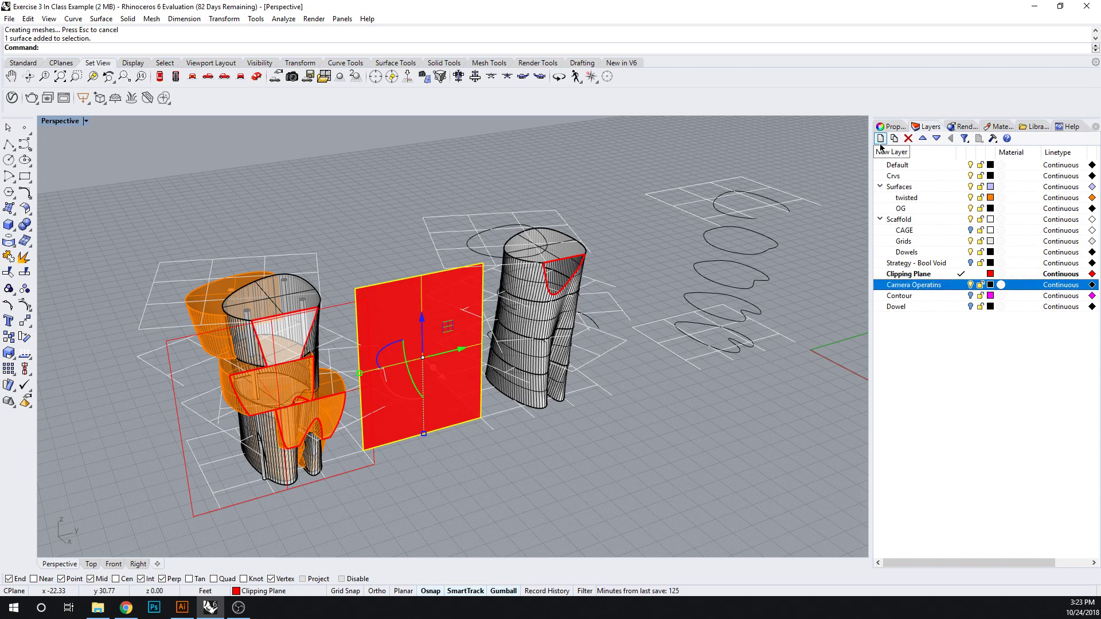
right_click(932, 292)
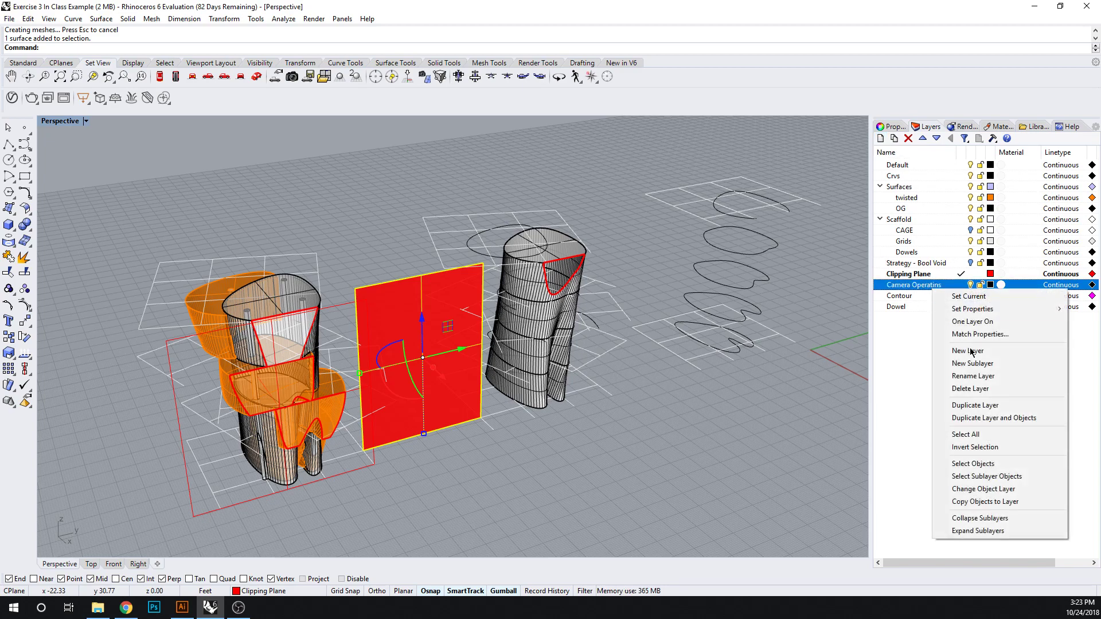
left_click(986, 376)
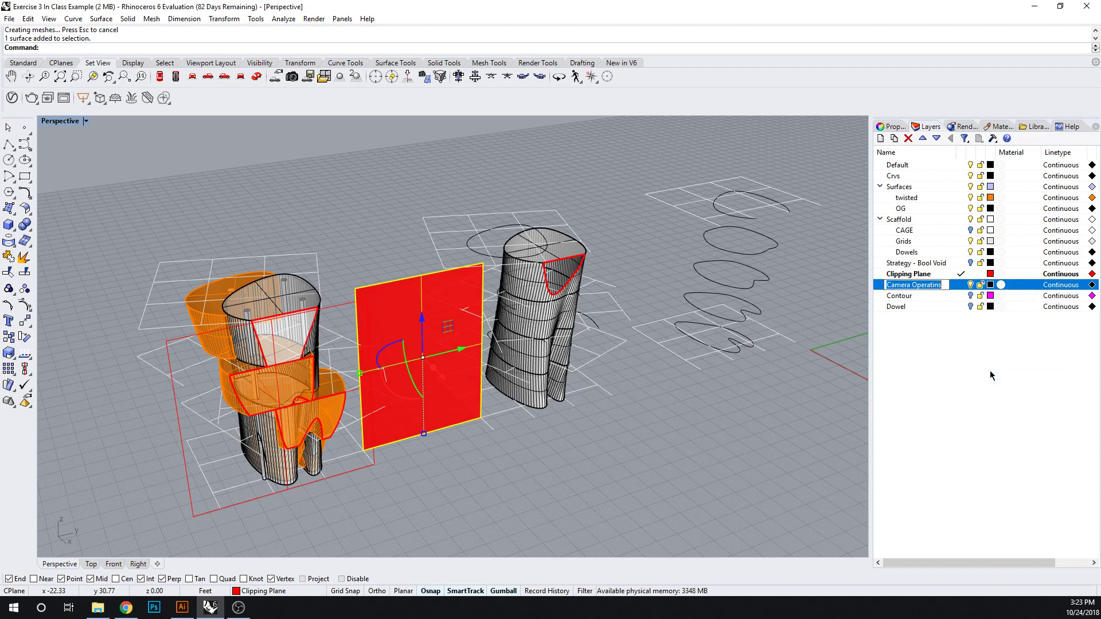
left_click(936, 286)
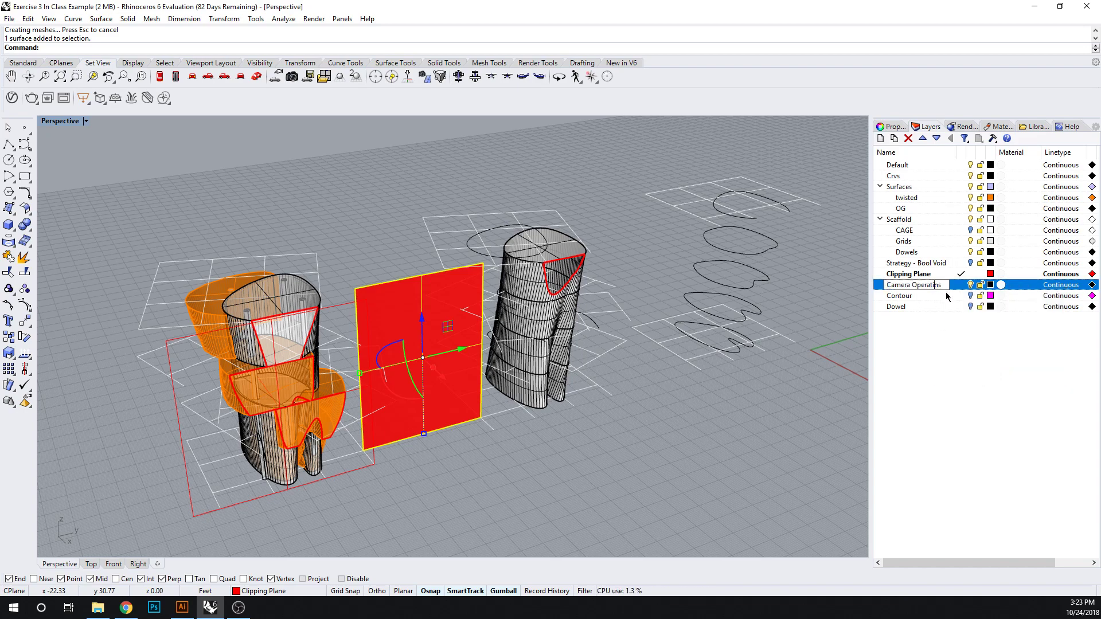
type("o")
left_click(817, 414)
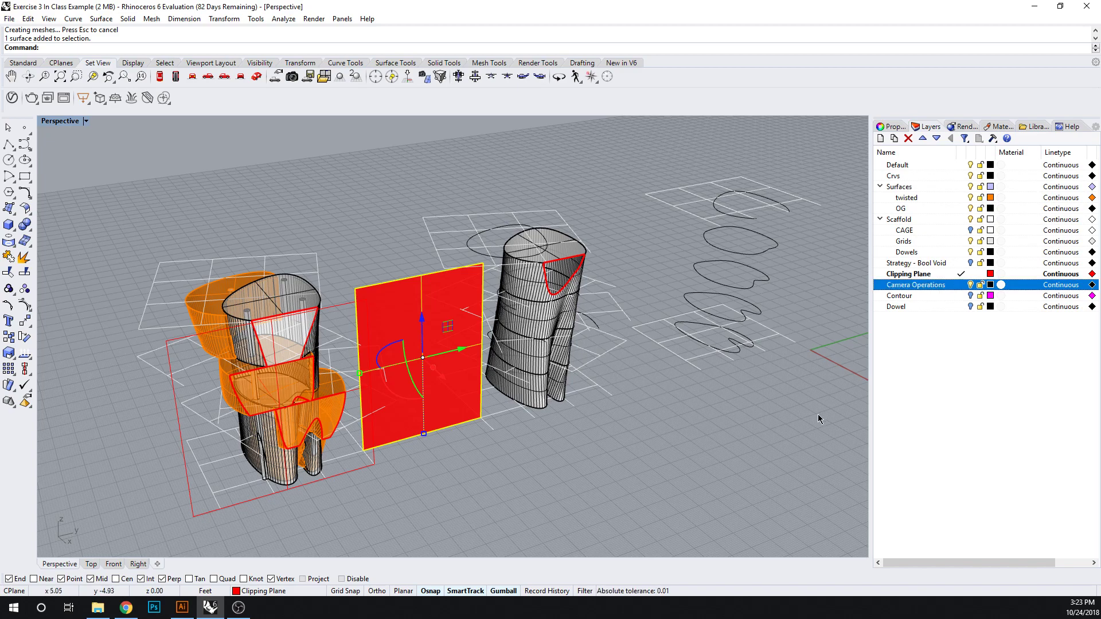
- Move the planar surface between the towers to the Camera Operations layer and make that layer current
left_click(430, 402)
right_click(938, 285)
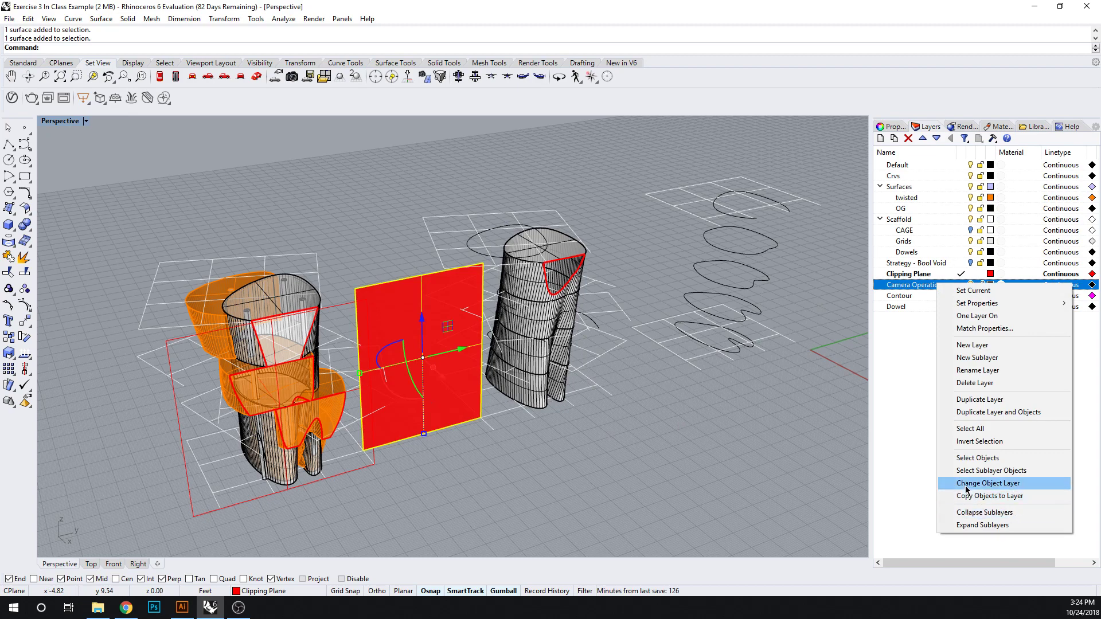
left_click(987, 484)
left_click(960, 344)
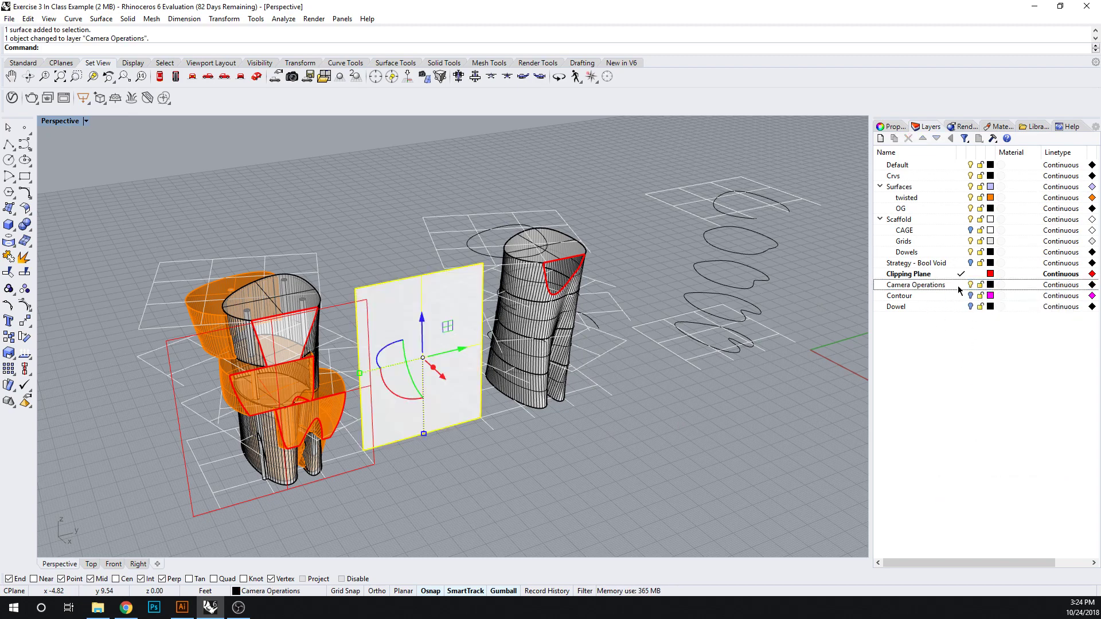
left_click(960, 285)
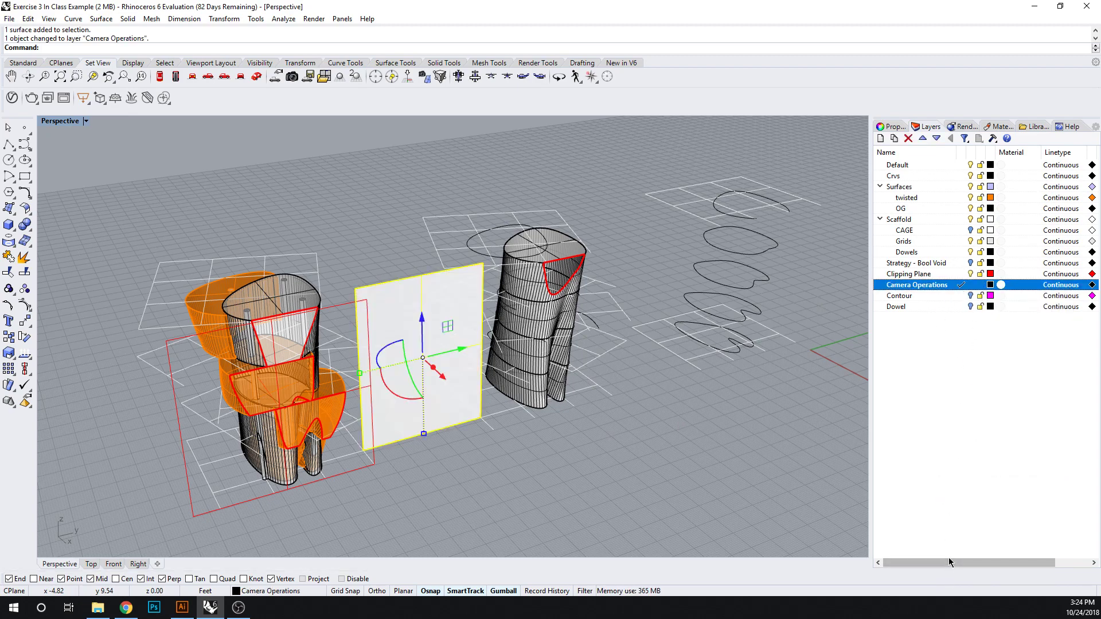
- Set the Camera Operations layer's print width to No Print
left_click_drag(1003, 554, 1054, 558)
left_click(1067, 285)
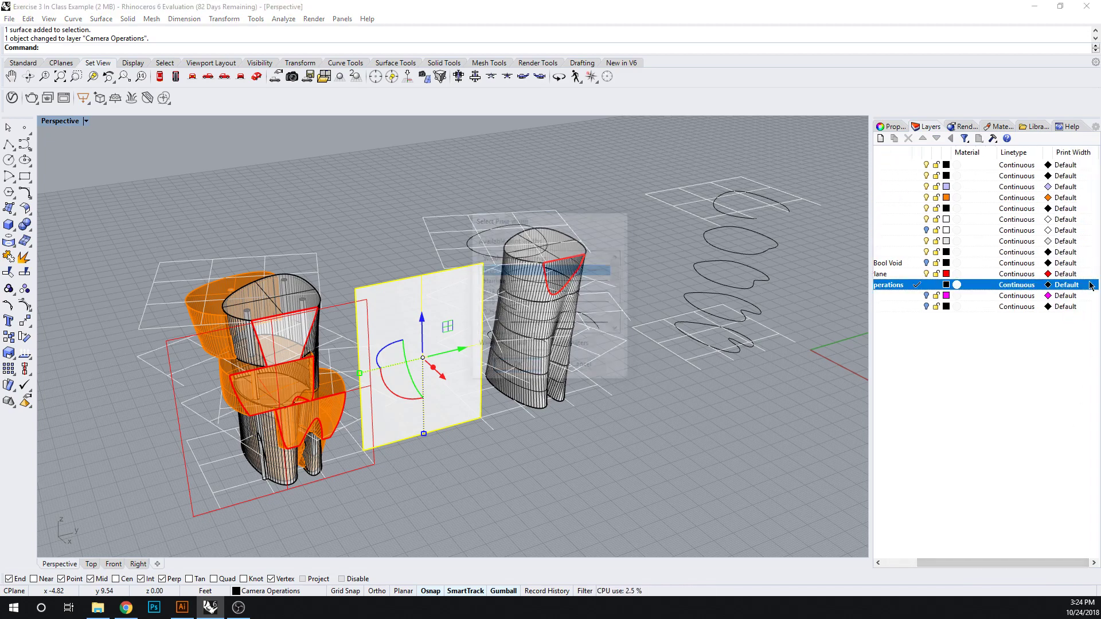
left_click_drag(619, 275, 617, 341)
left_click(492, 325)
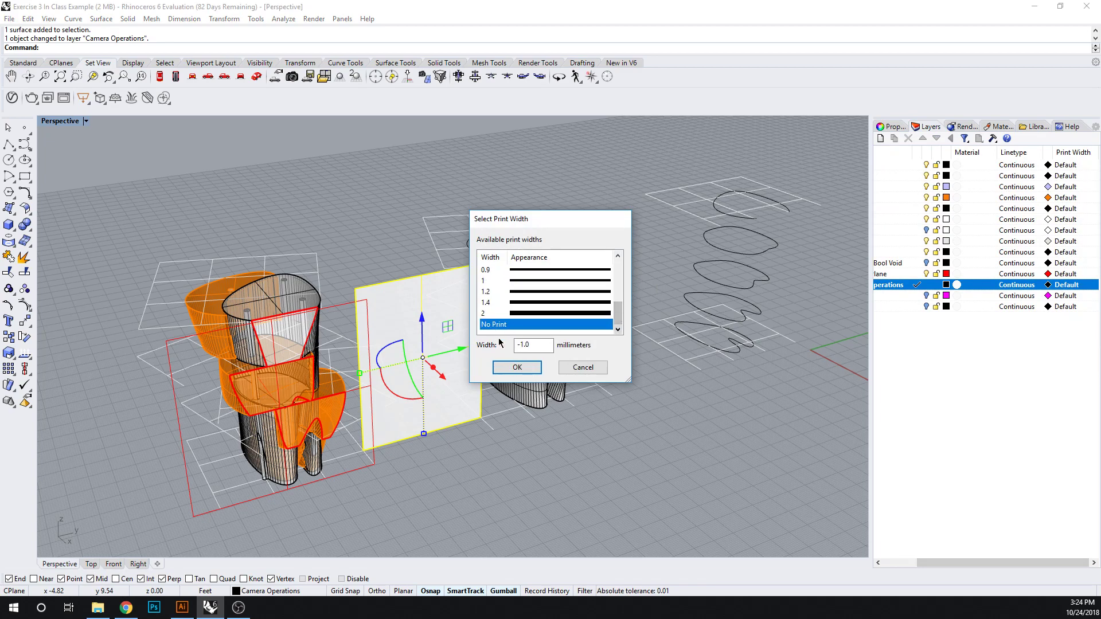
left_click(517, 367)
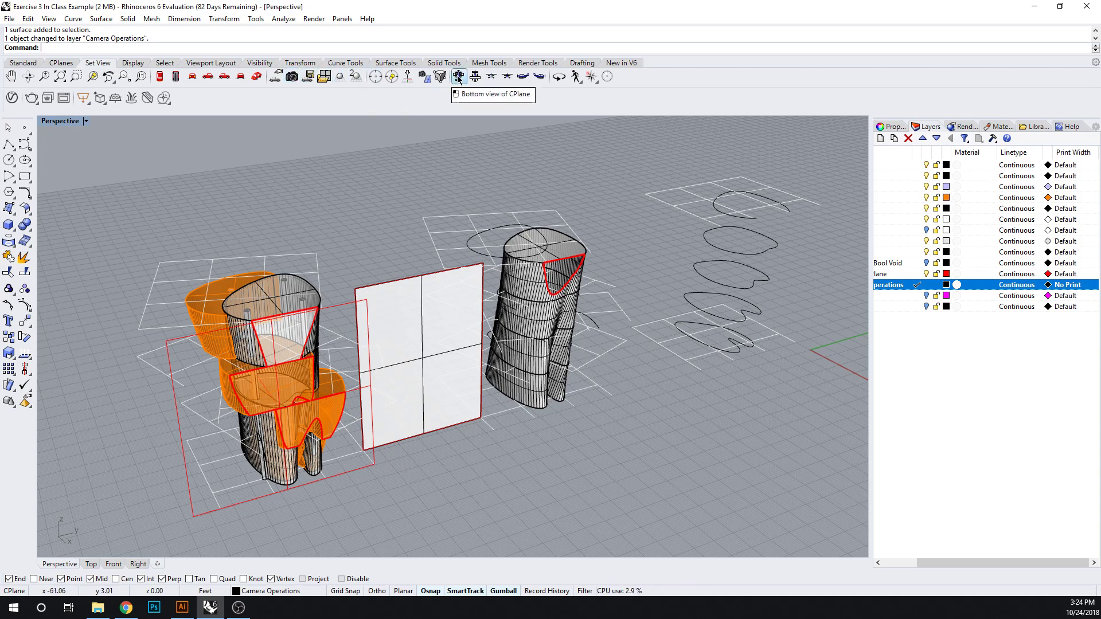
- Orient the perspective camera to look straight at the centre of the planar surface between the towers
left_click(423, 76)
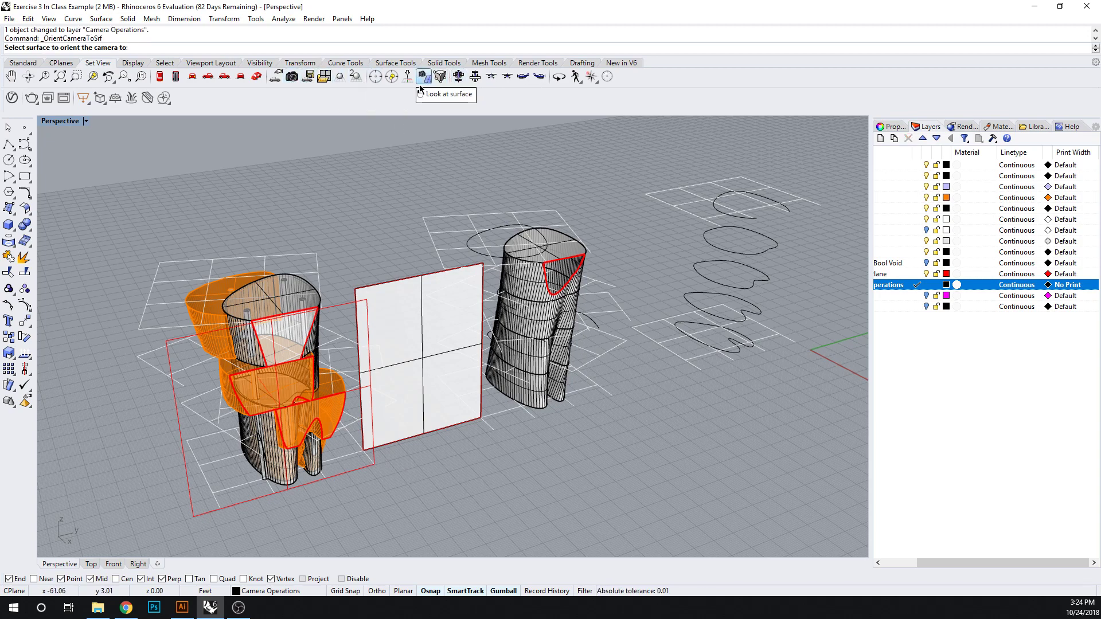
left_click(424, 356)
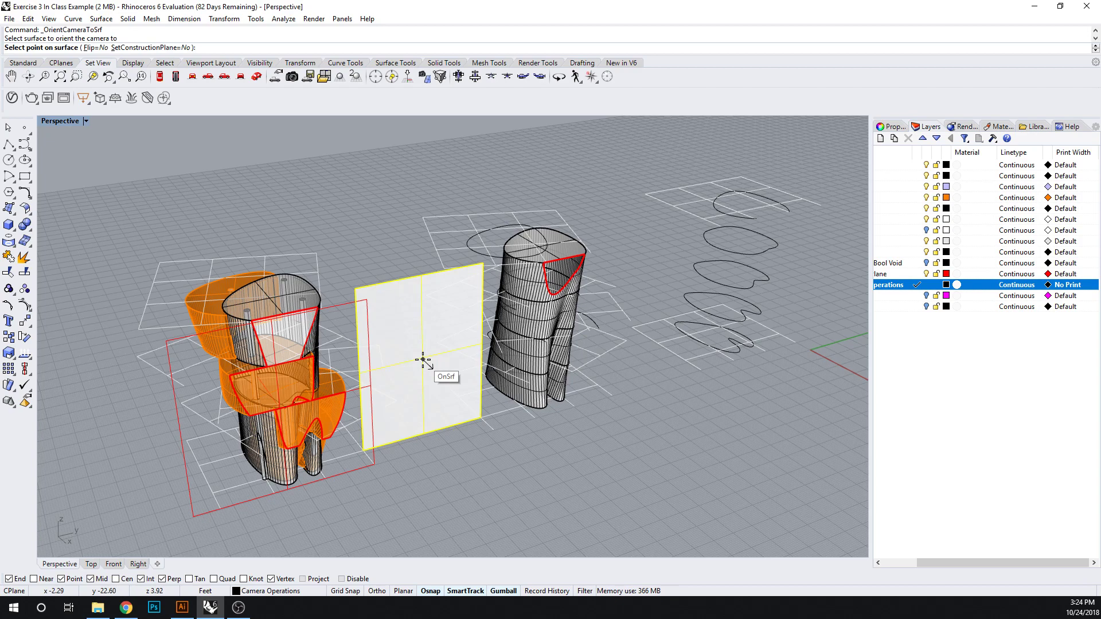
left_click(423, 360)
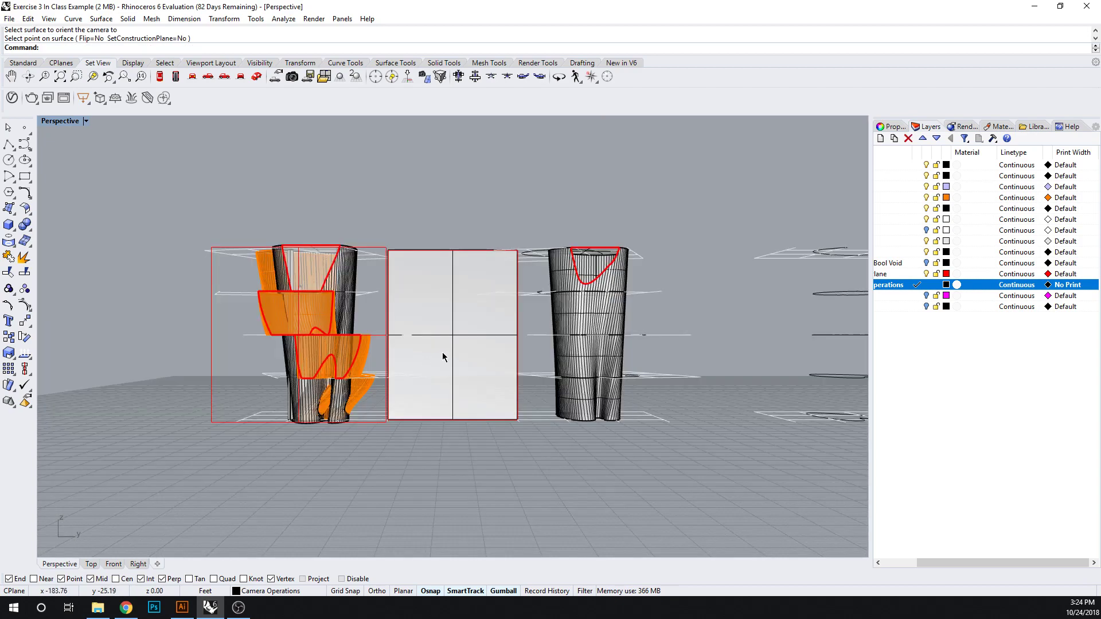
- Frame the towers more closely and save the view as a named view called SectionPerspective
left_click_drag(966, 562, 920, 563)
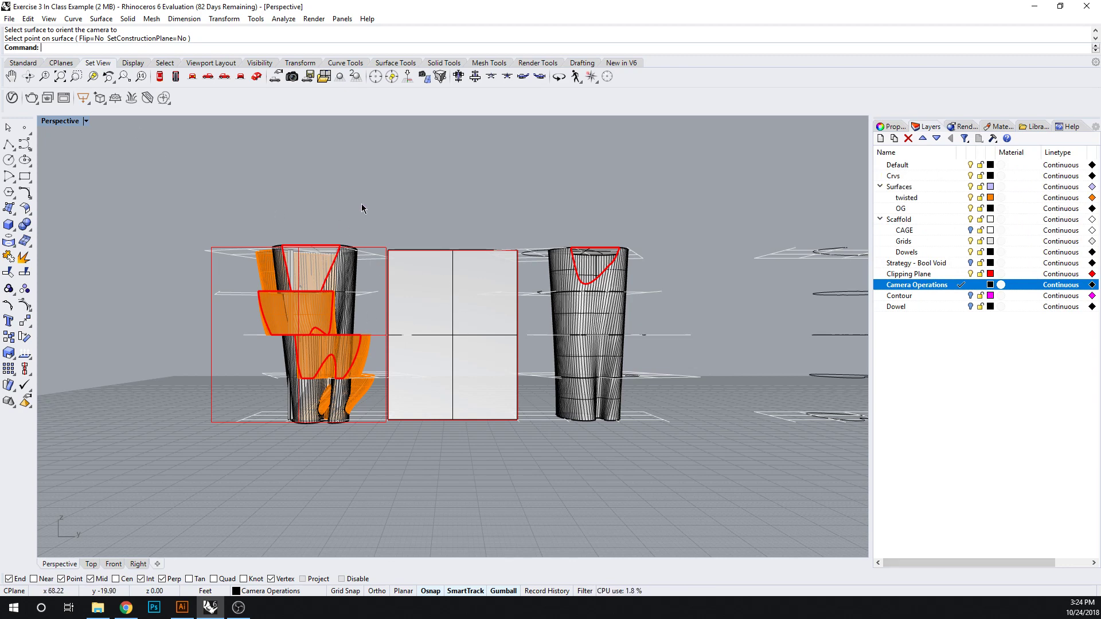
left_click(453, 316)
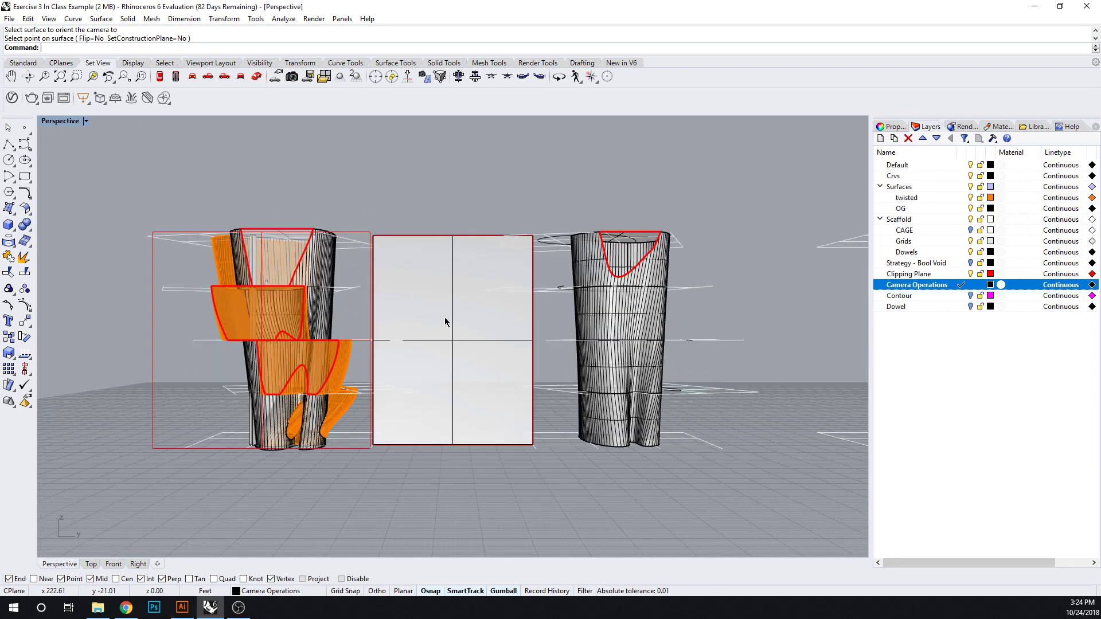
scroll(449, 352, "up", 2)
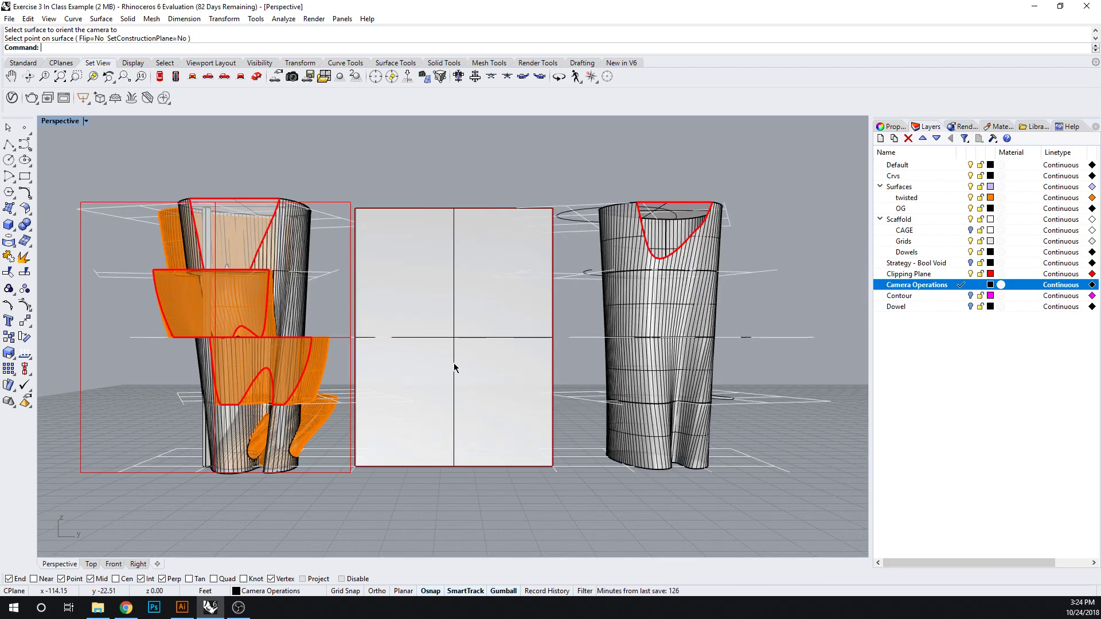
left_click(308, 78)
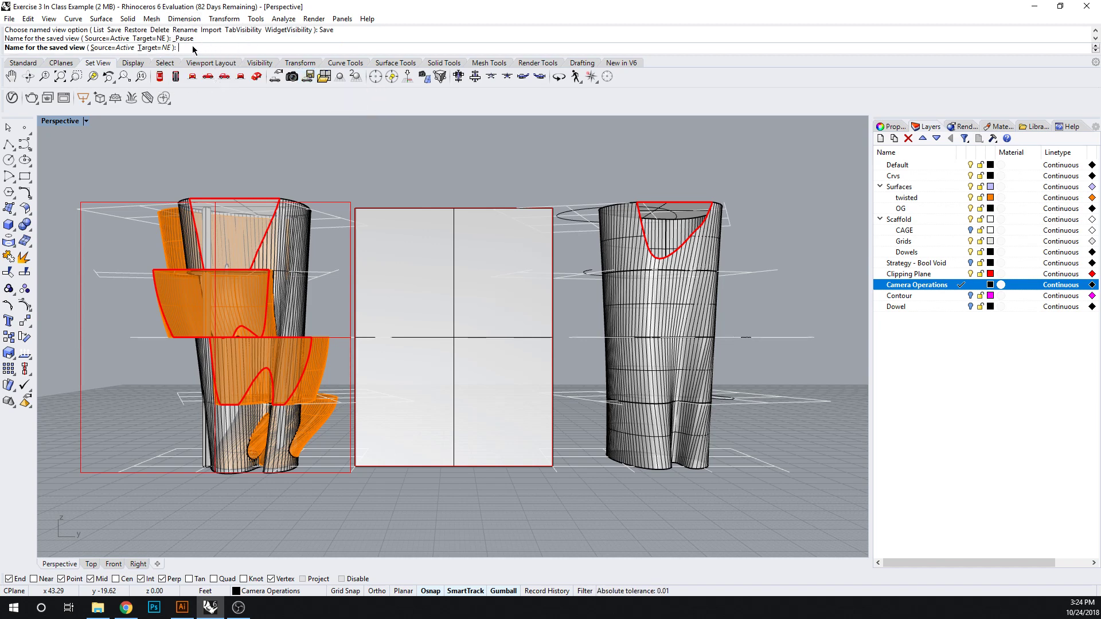
type("SectionPerspective")
key("Return")
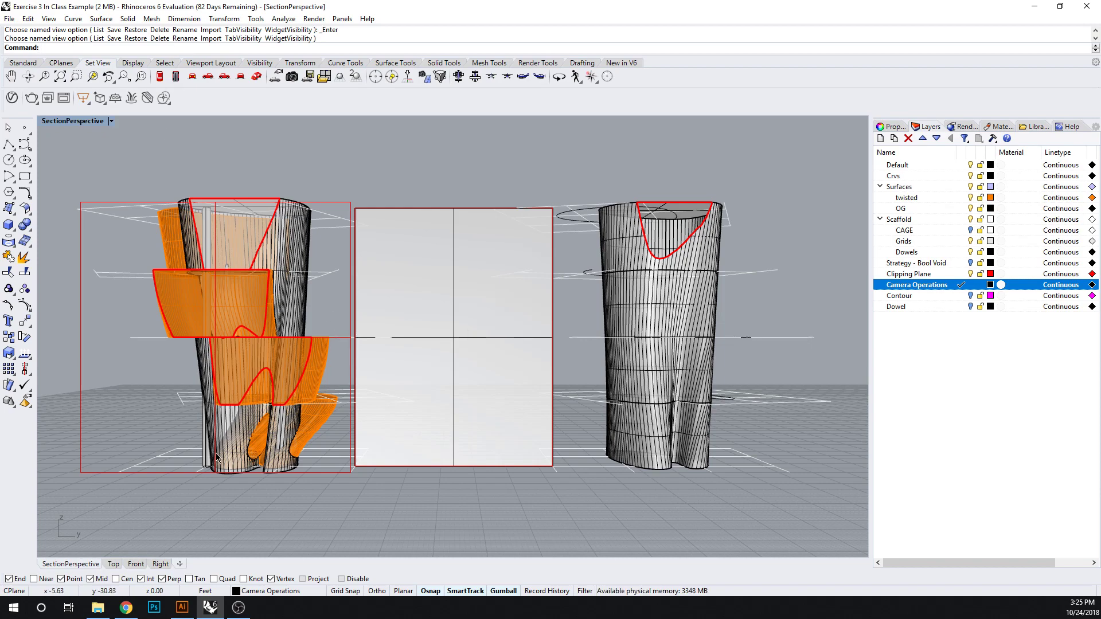
- Make the Clipping Plane layer current and turn off the Camera Operations layer
right_click_drag(344, 347, 401, 401)
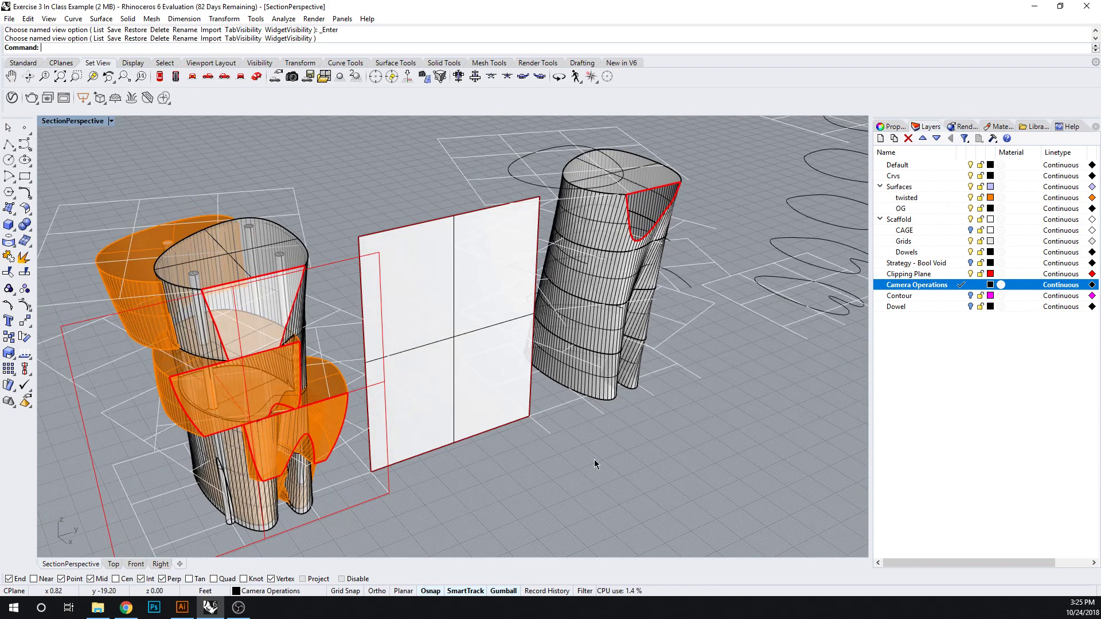
left_click(958, 274)
left_click(969, 286)
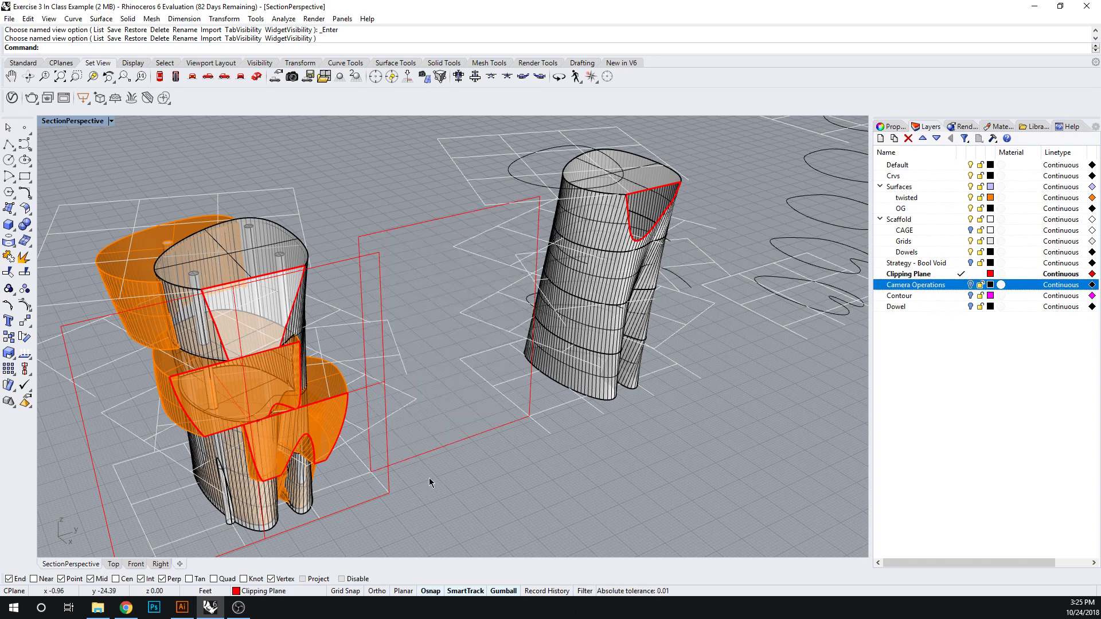
left_click(451, 447)
right_click(935, 285)
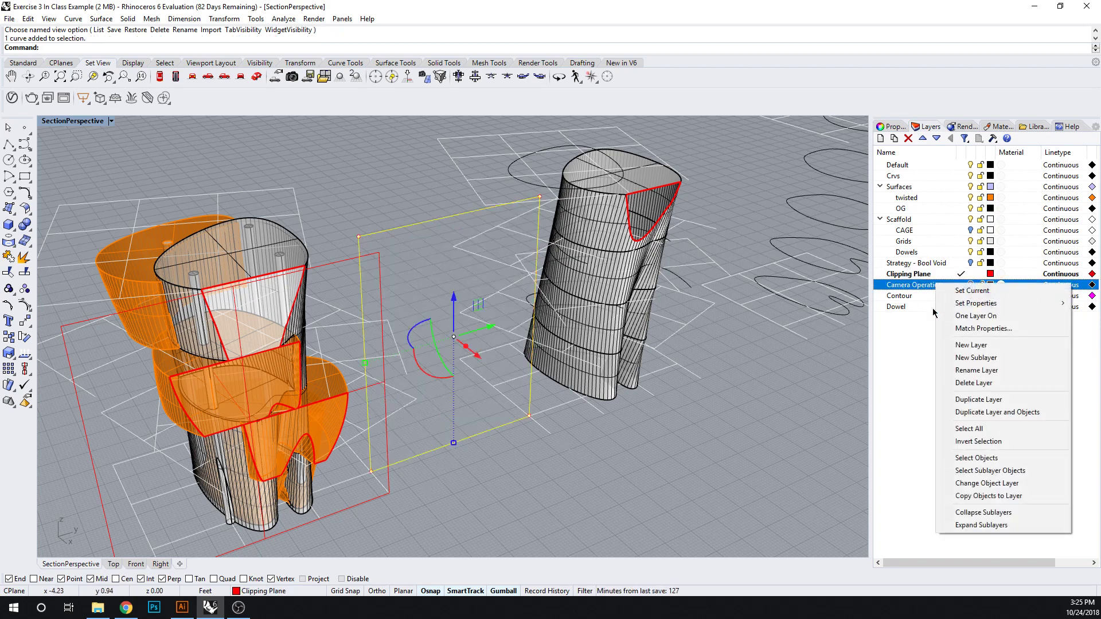
left_click(695, 508)
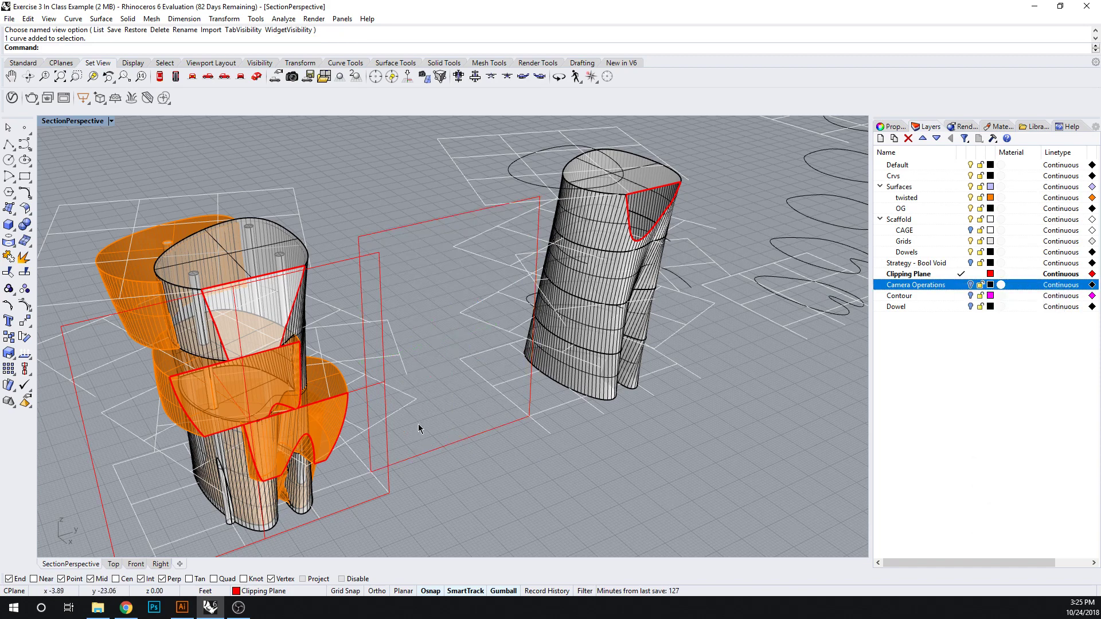
- Delete the loose rectangle between the towers and move the clipping plane back so it cuts through the towers and dowels
left_click(443, 446)
key("Delete")
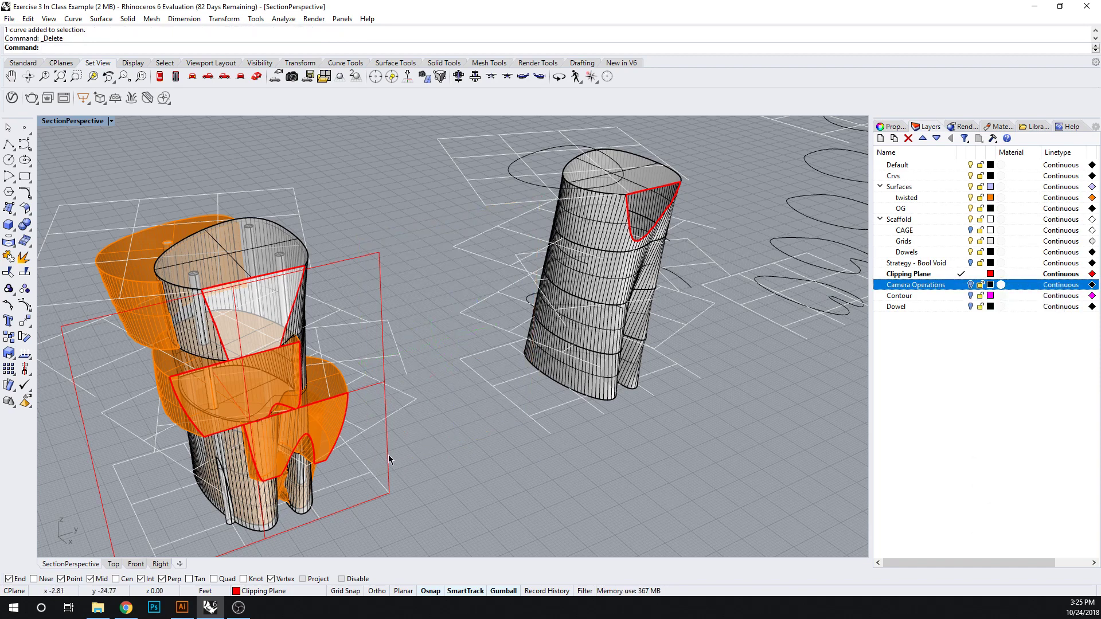
left_click(388, 455)
type("m")
key("Return")
left_click(389, 493)
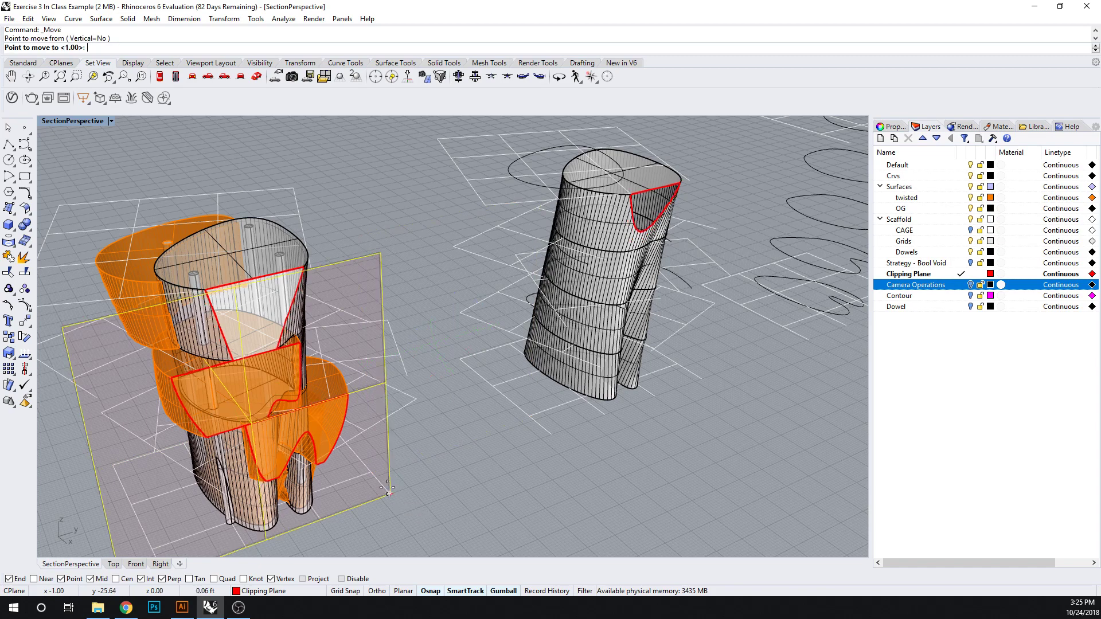
left_click(383, 471)
left_click(387, 472)
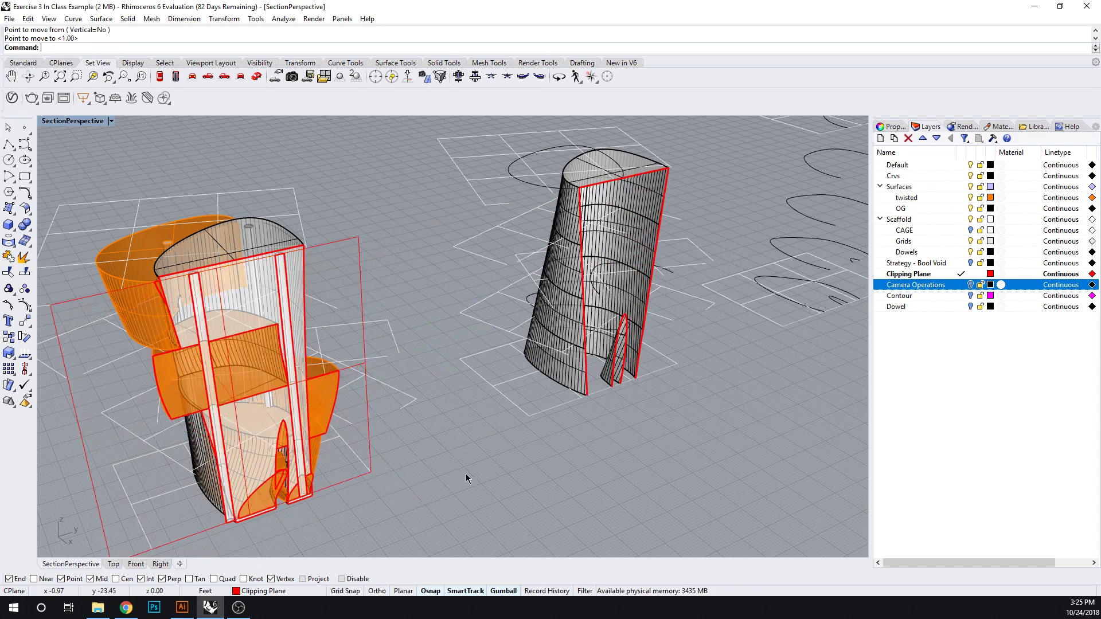
- Restore the SectionPerspective named view
left_click(292, 77)
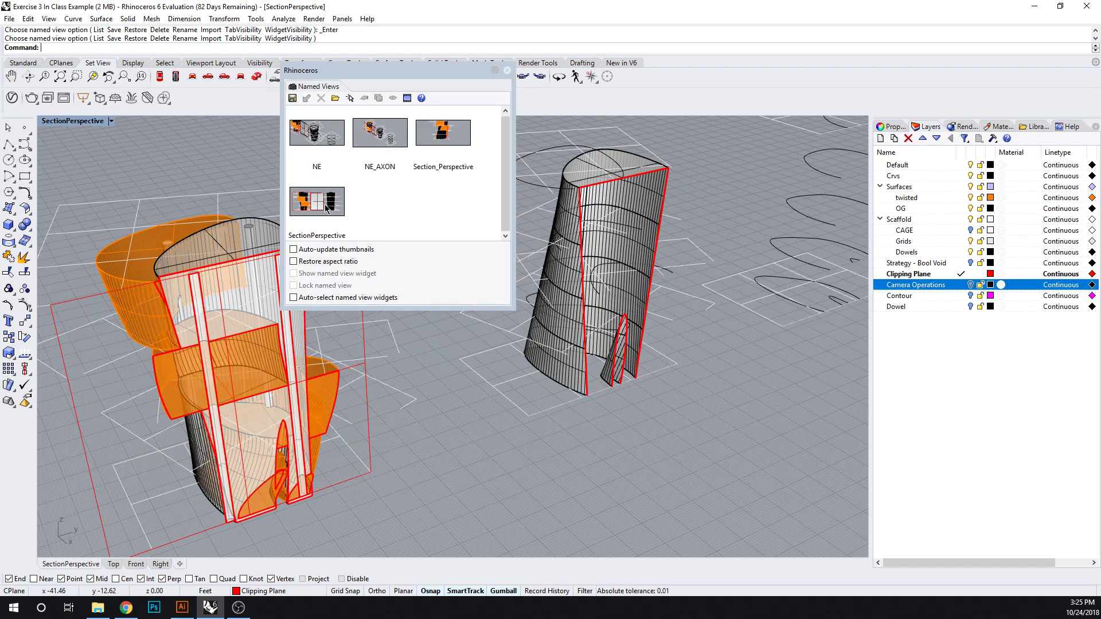
double_click(326, 207)
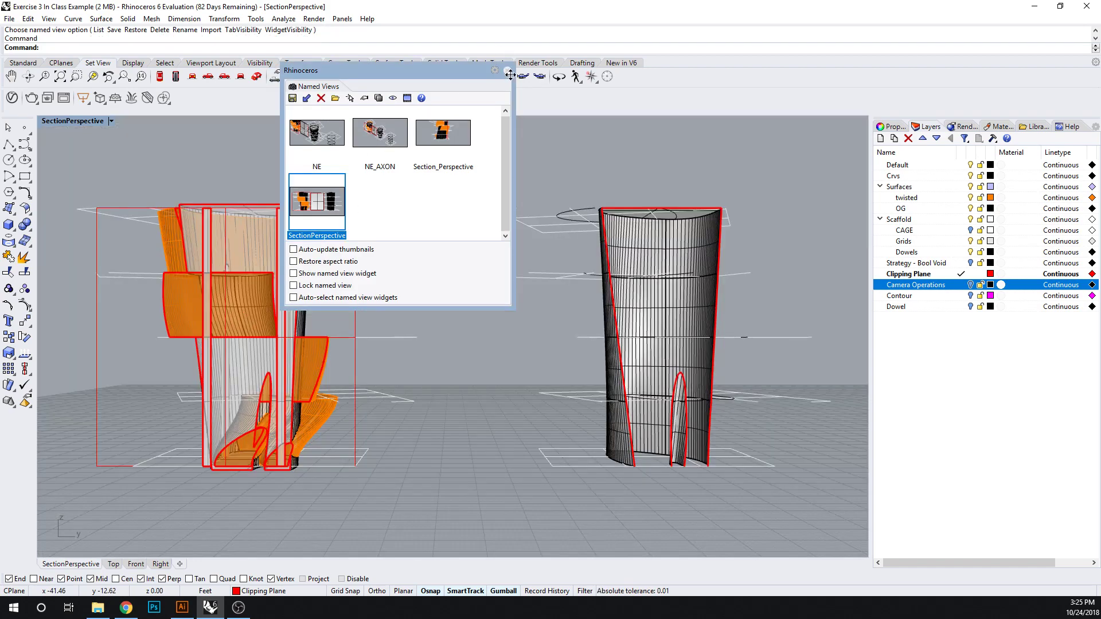
left_click(508, 71)
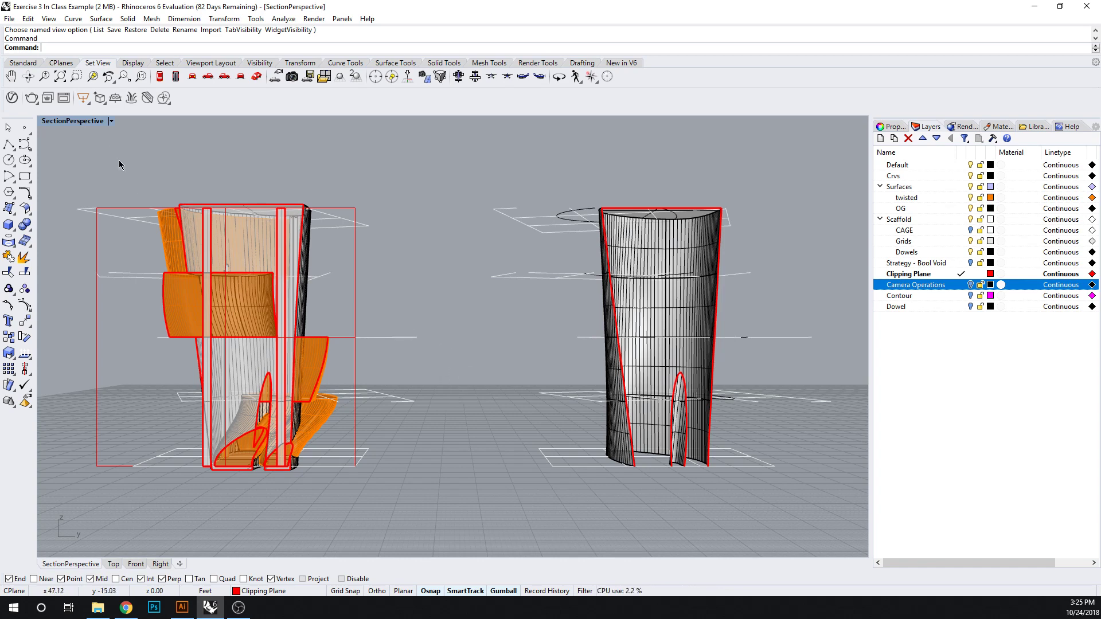
- Run Make2D on all visible geometry from the current view, maintaining source layers, with hidden lines and clipping plane intersections included
left_click_drag(119, 160, 821, 520)
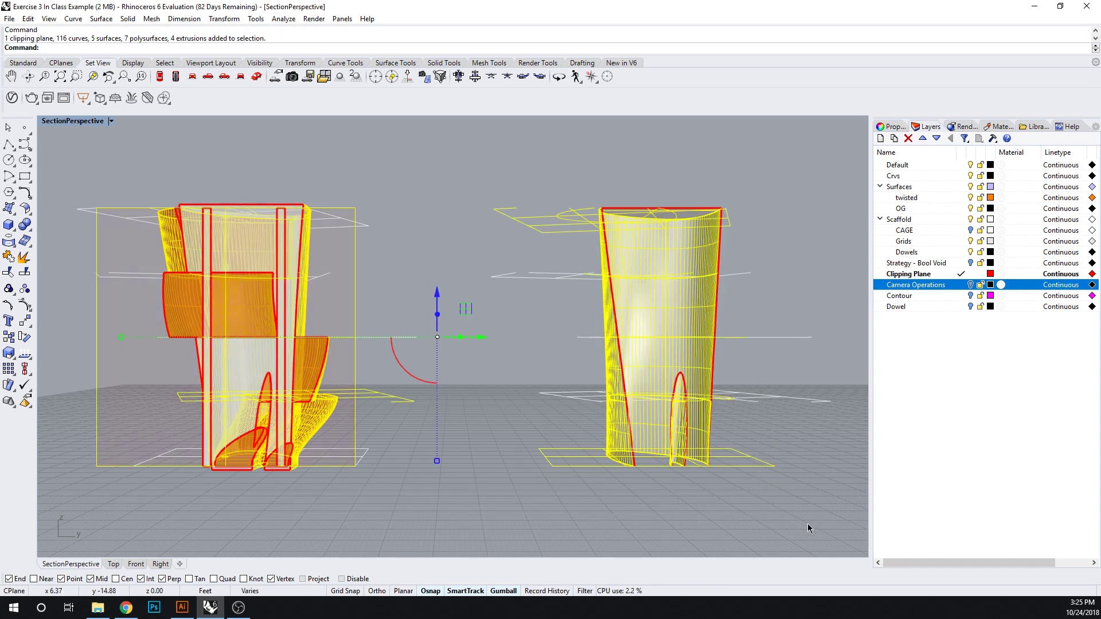
left_click(794, 523)
left_click_drag(810, 143, 73, 392)
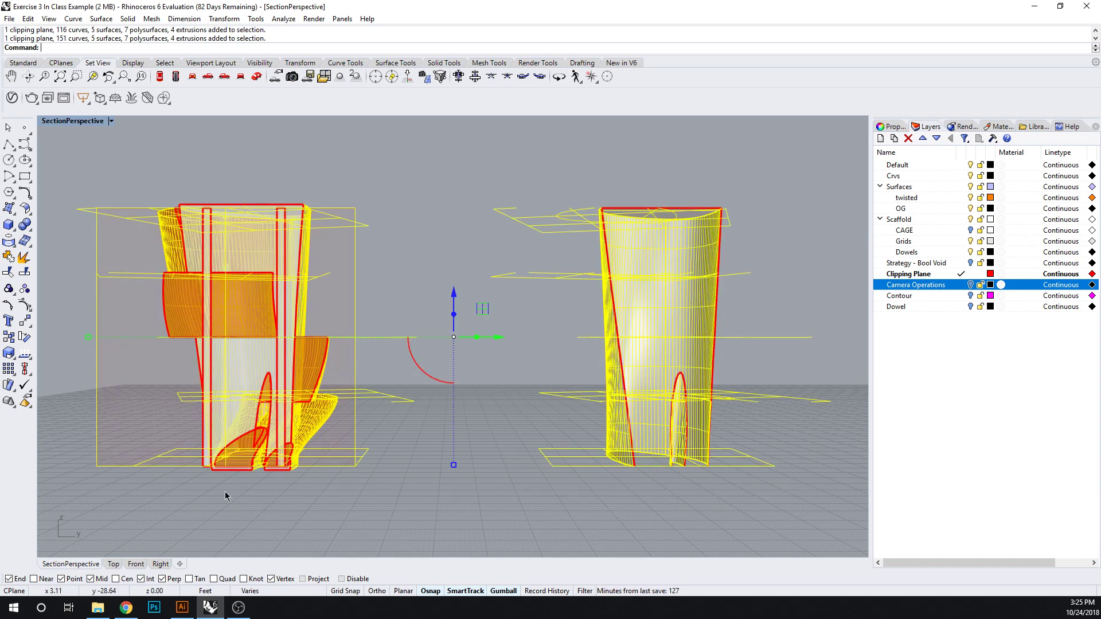
type("Make")
key("Return")
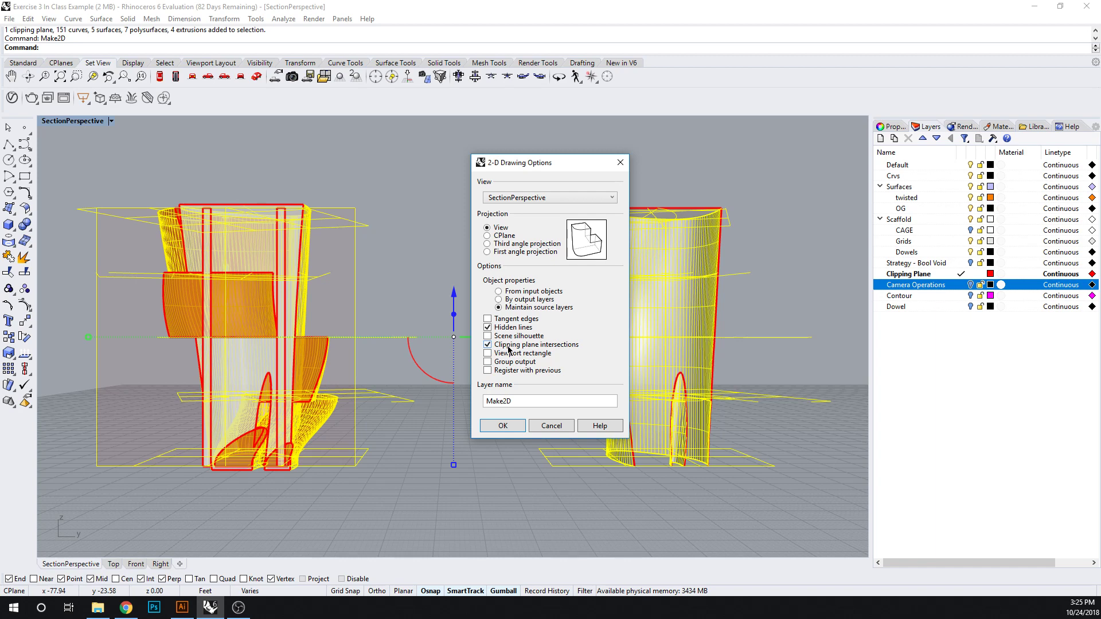
left_click(503, 426)
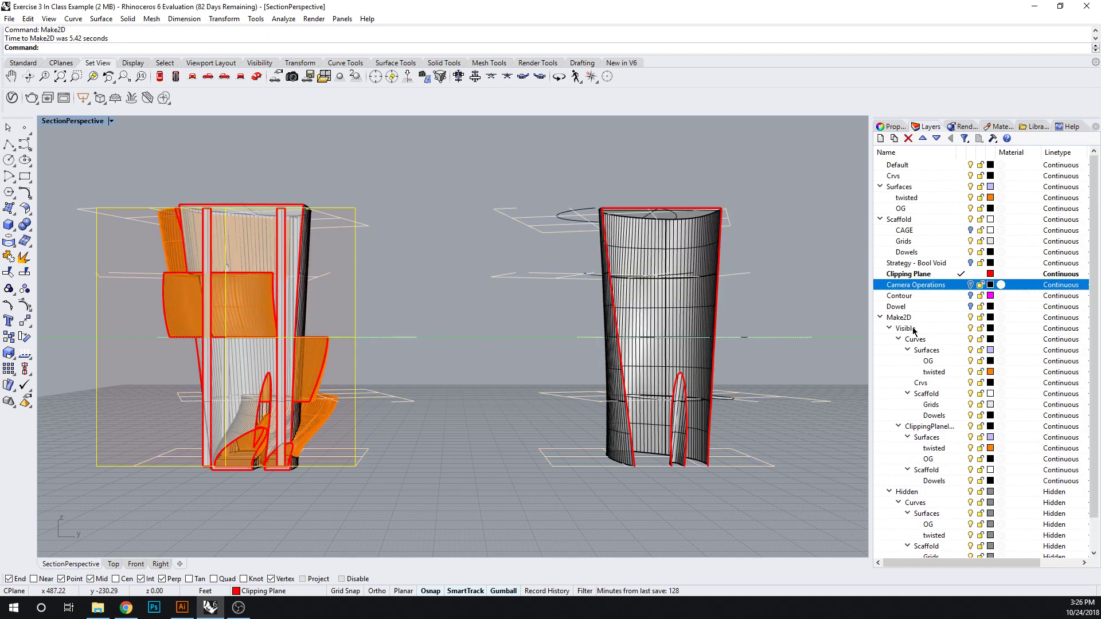
- Make the Make2D layer current and inspect the generated linework of both towers in the Top view
double_click(934, 318)
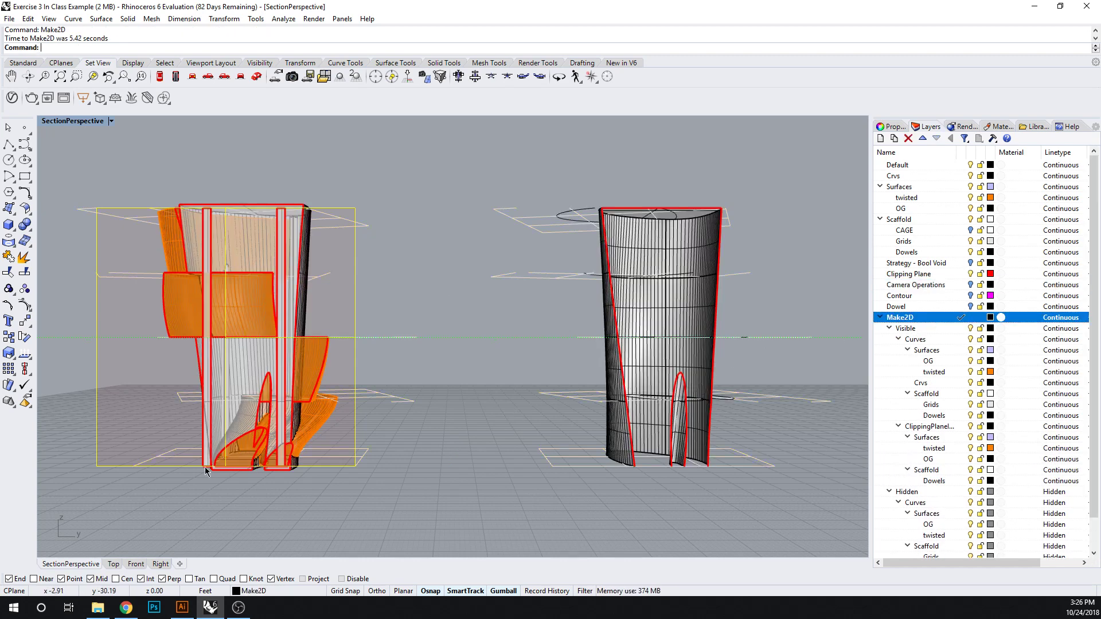
left_click(113, 565)
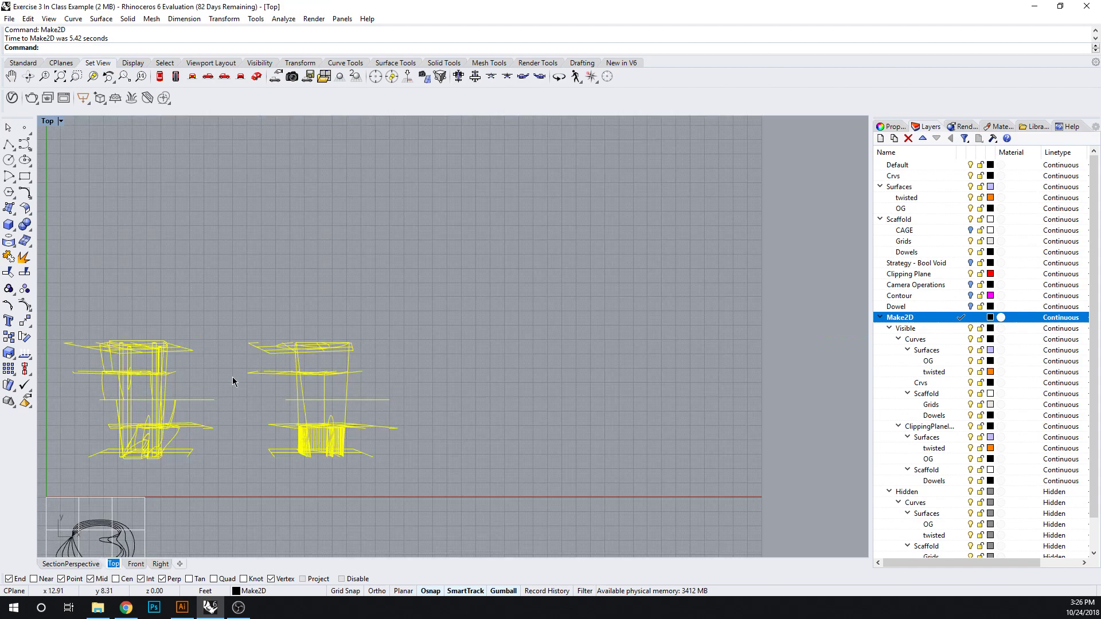
scroll(367, 422, "up", 3)
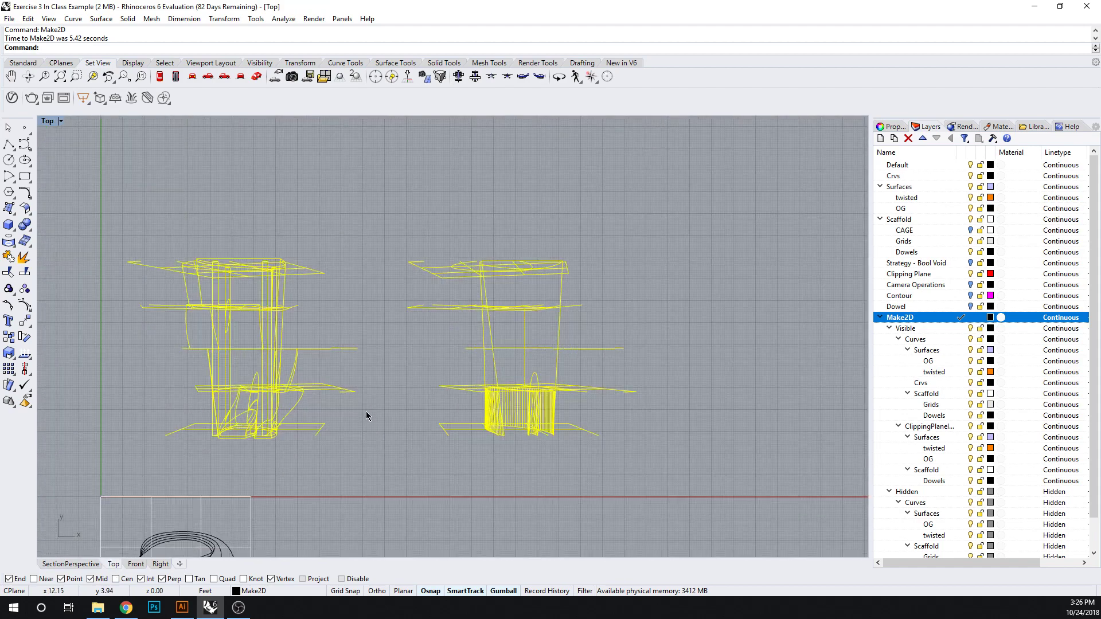
key("Escape")
scroll(380, 410, "up", 2)
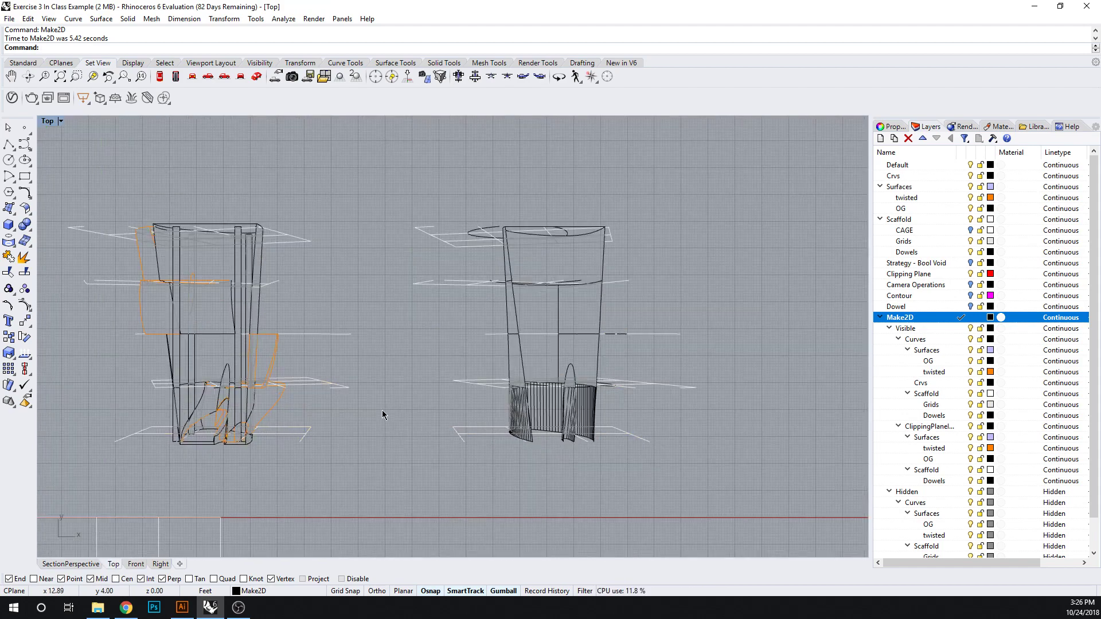
scroll(499, 423, "up", 2)
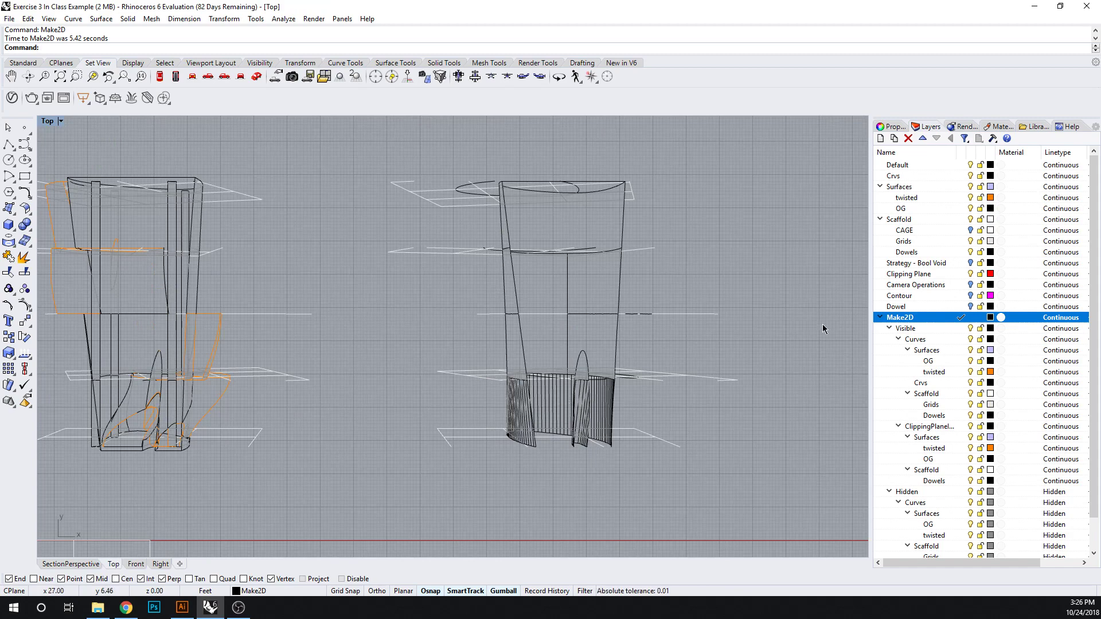
scroll(471, 394, "up", 5)
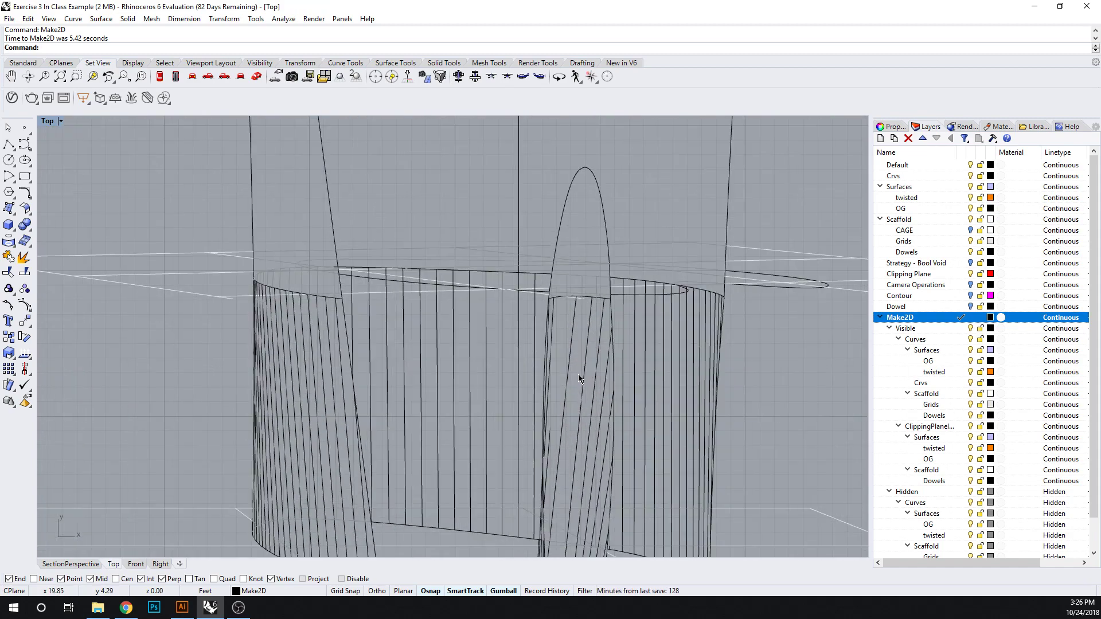
scroll(578, 374, "down", 8)
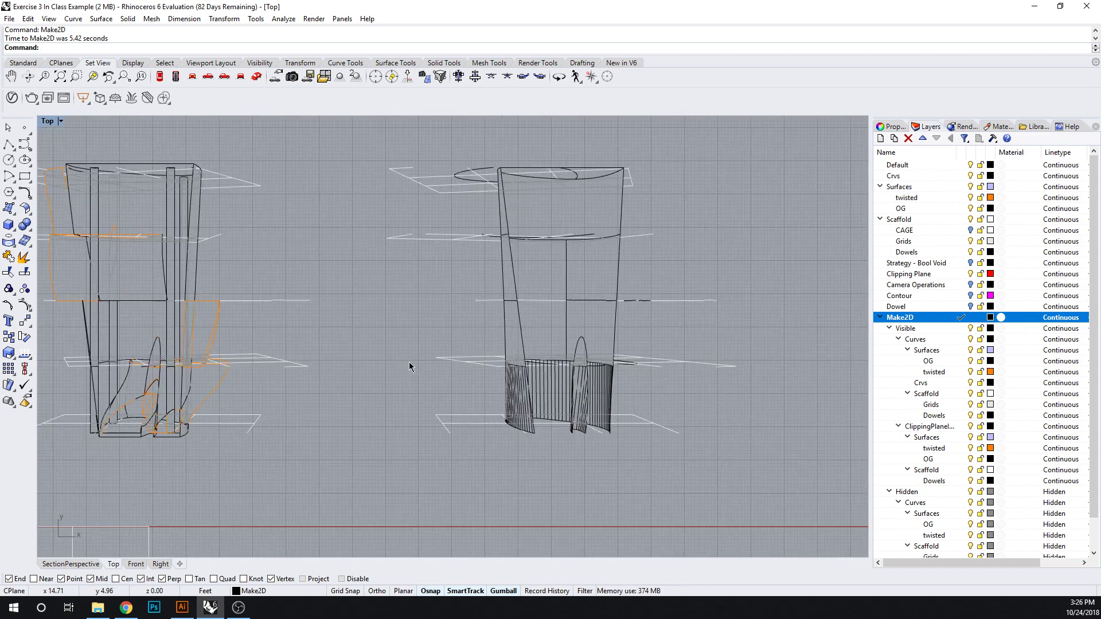
right_click_drag(320, 375, 387, 383)
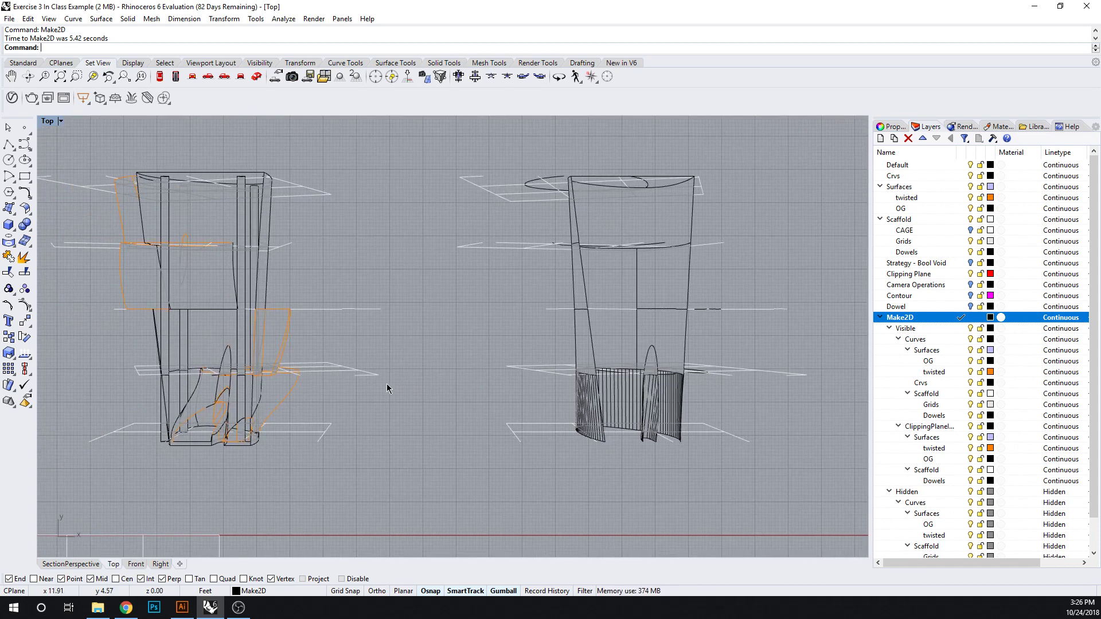
- Turn off Make2D's Hidden layer and the Curves sublayer under Visible, leaving only the clipping plane intersections shown
left_click(890, 329)
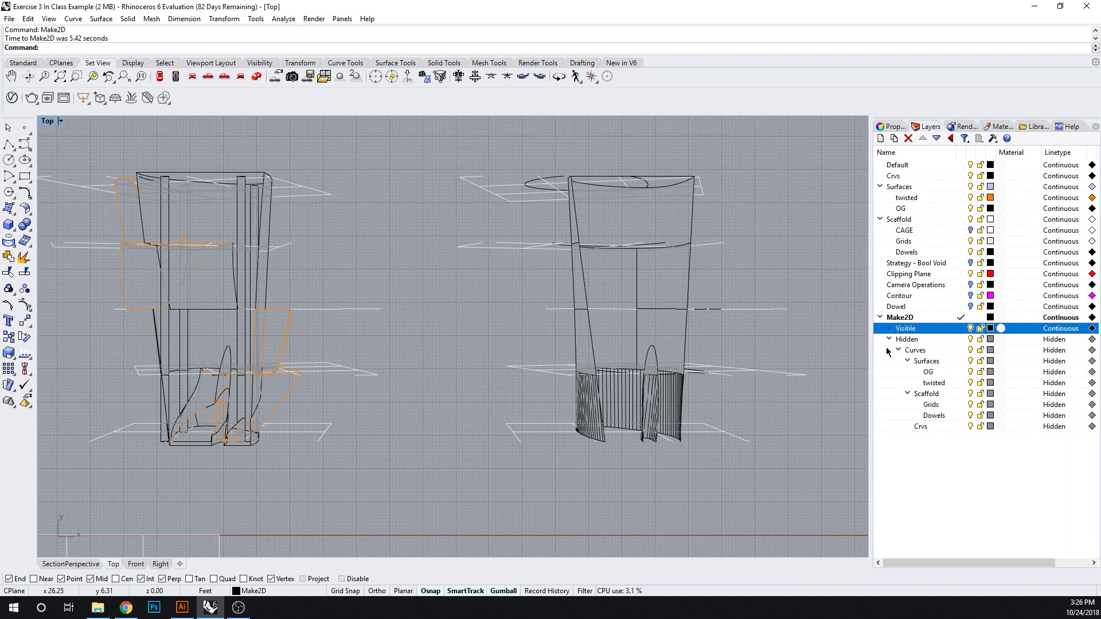
left_click(889, 339)
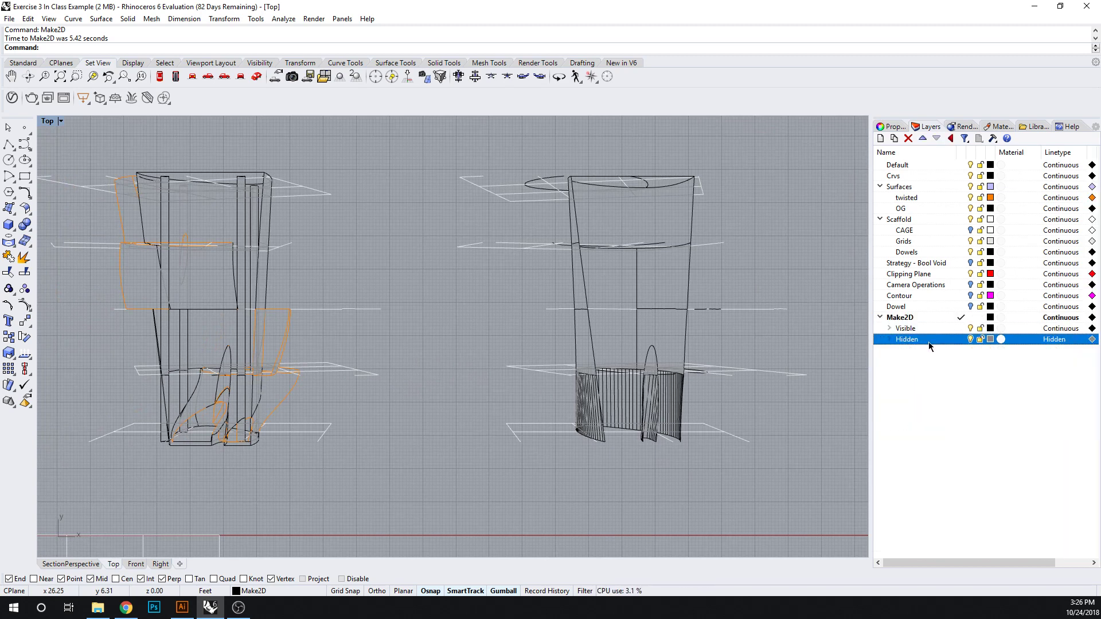
left_click(970, 339)
left_click(889, 329)
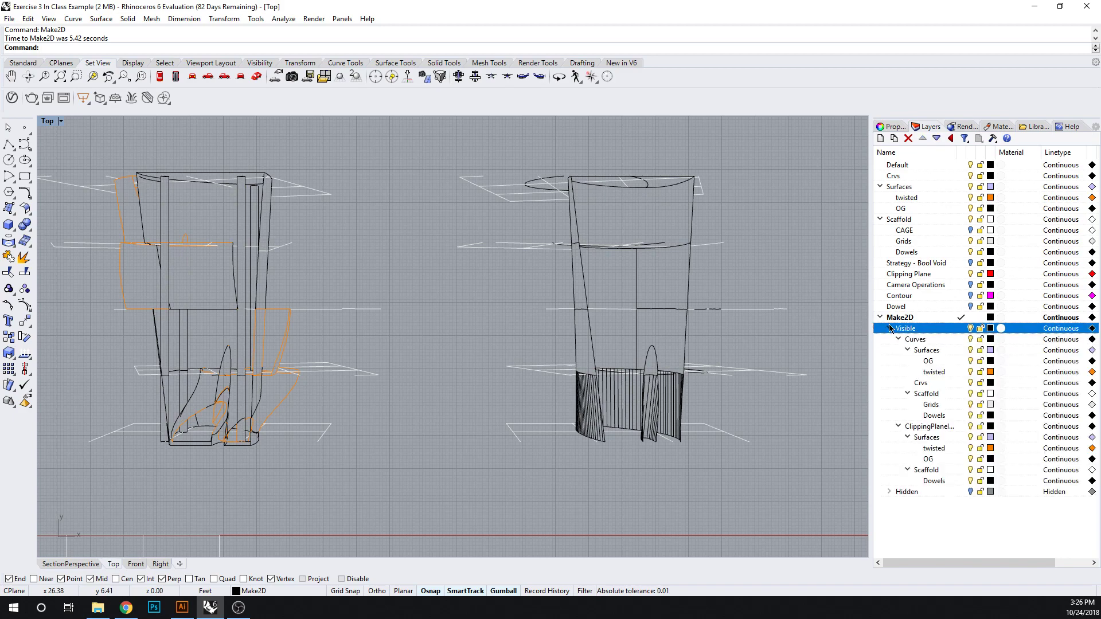
left_click(898, 340)
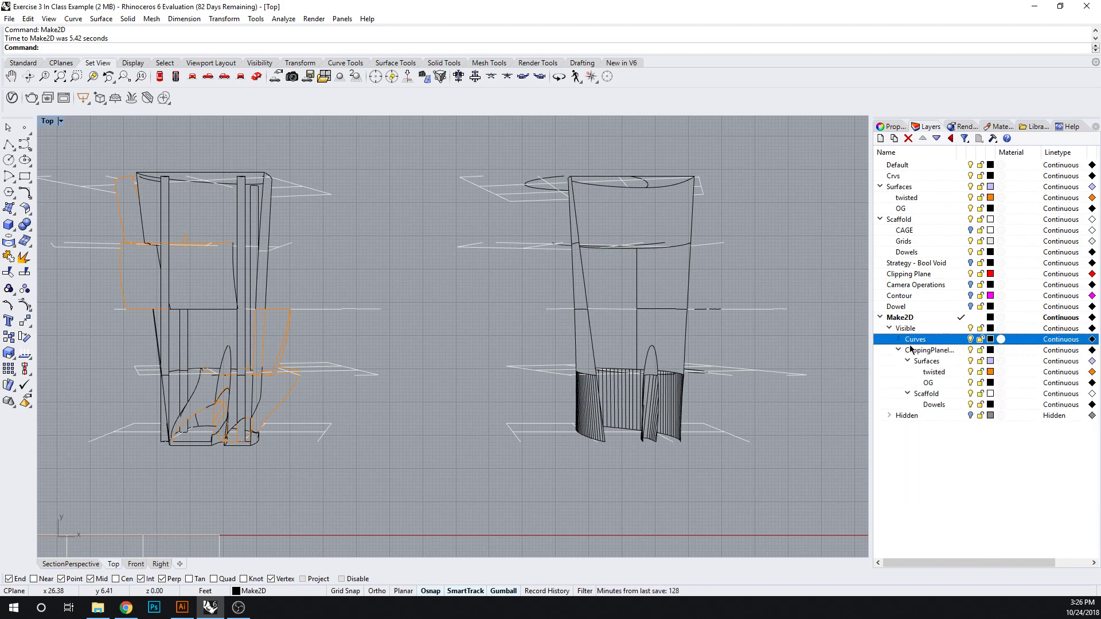
left_click(969, 339)
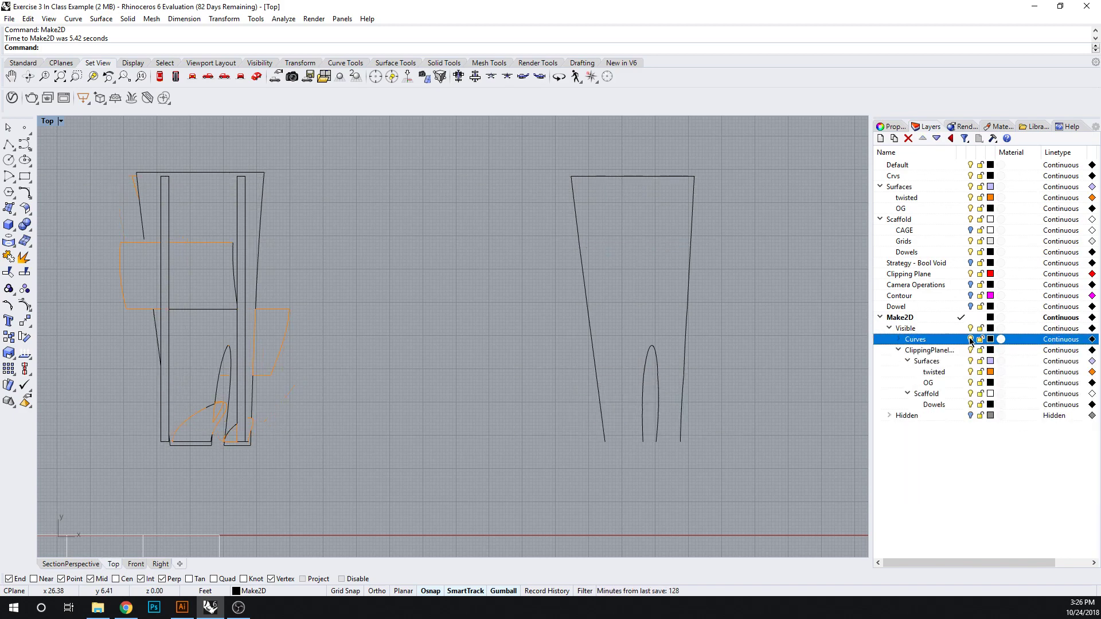
left_click(898, 351)
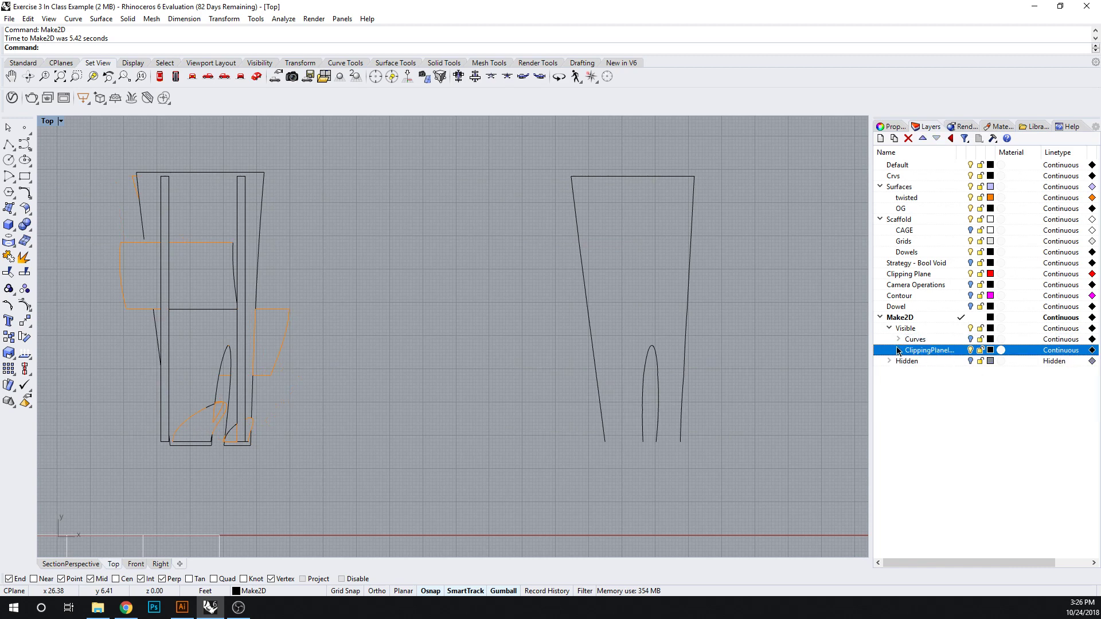
left_click(899, 351)
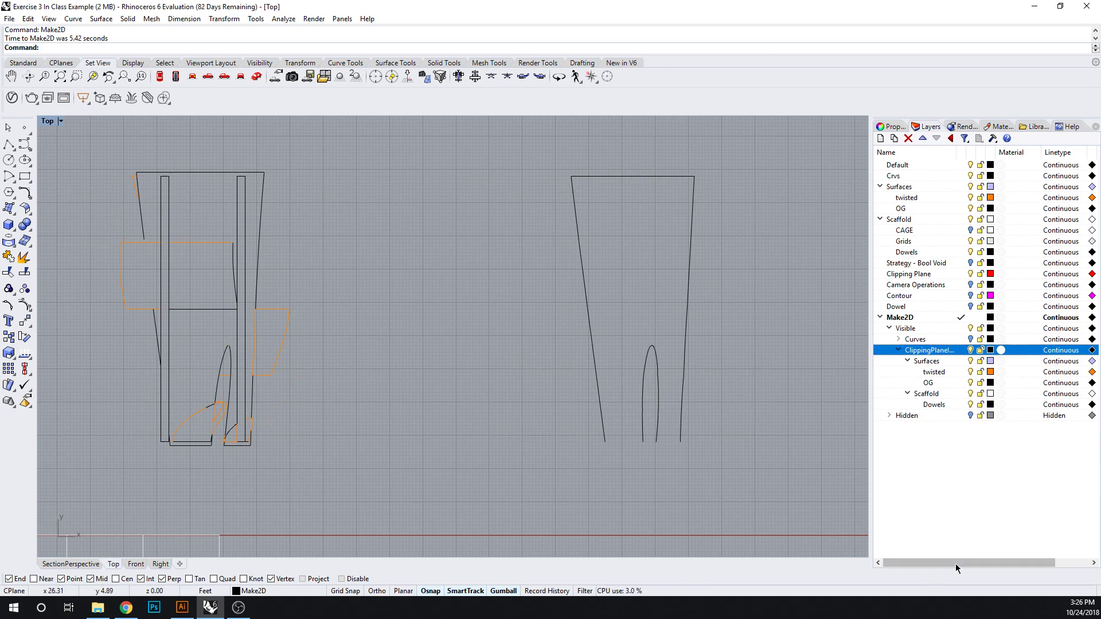
mouse_move(955, 563)
left_mouse_down()
mouse_move(972, 560)
mouse_move(952, 562)
left_mouse_up()
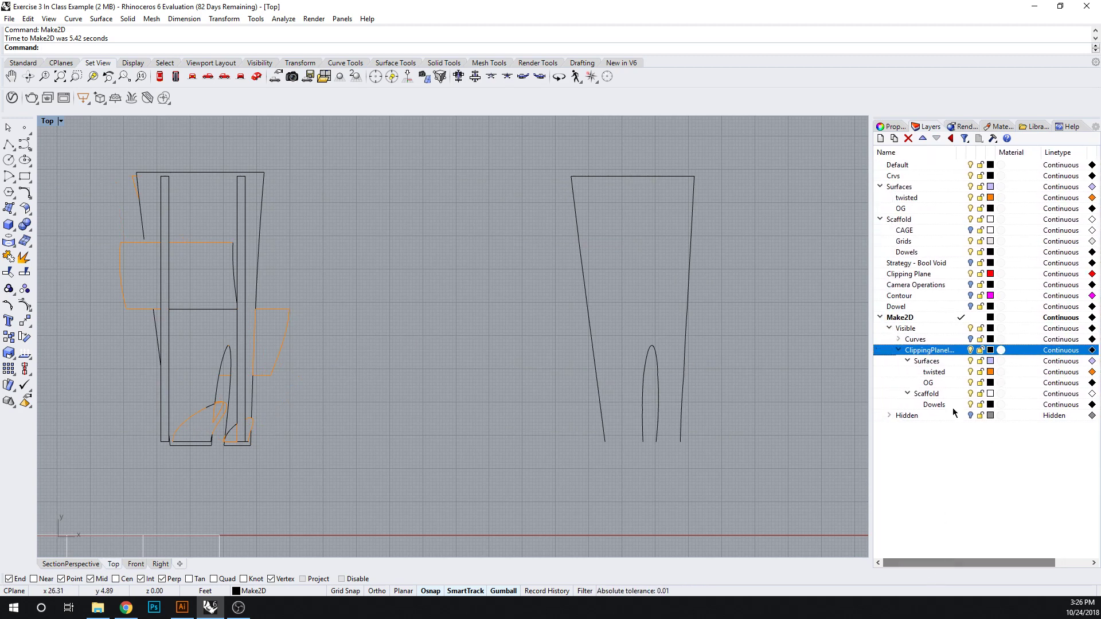
left_click(959, 372)
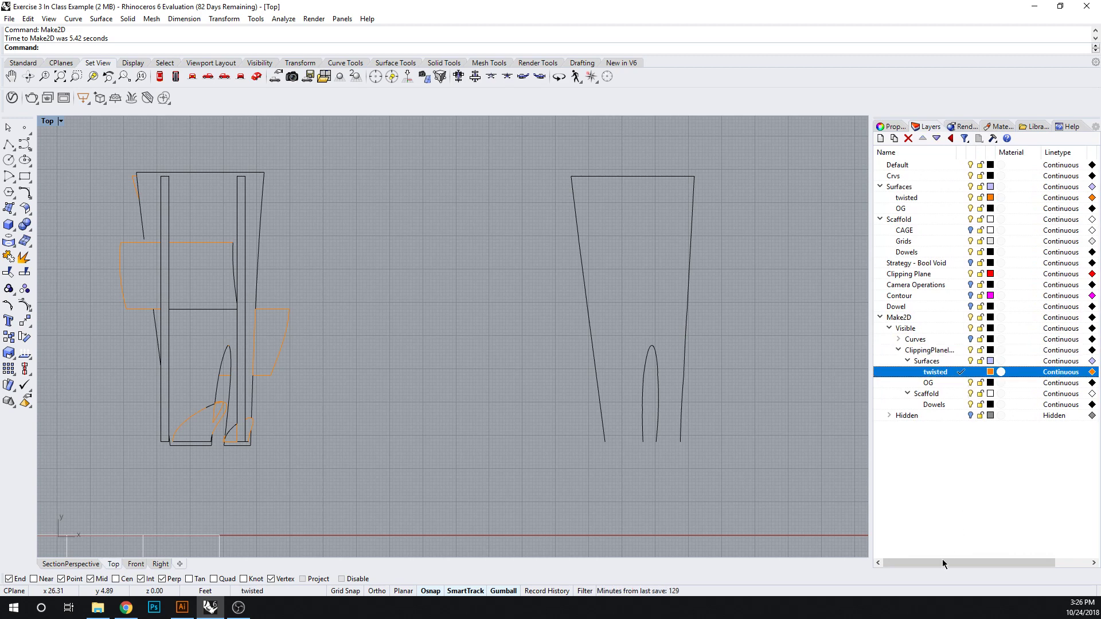
left_click(950, 394, "shift")
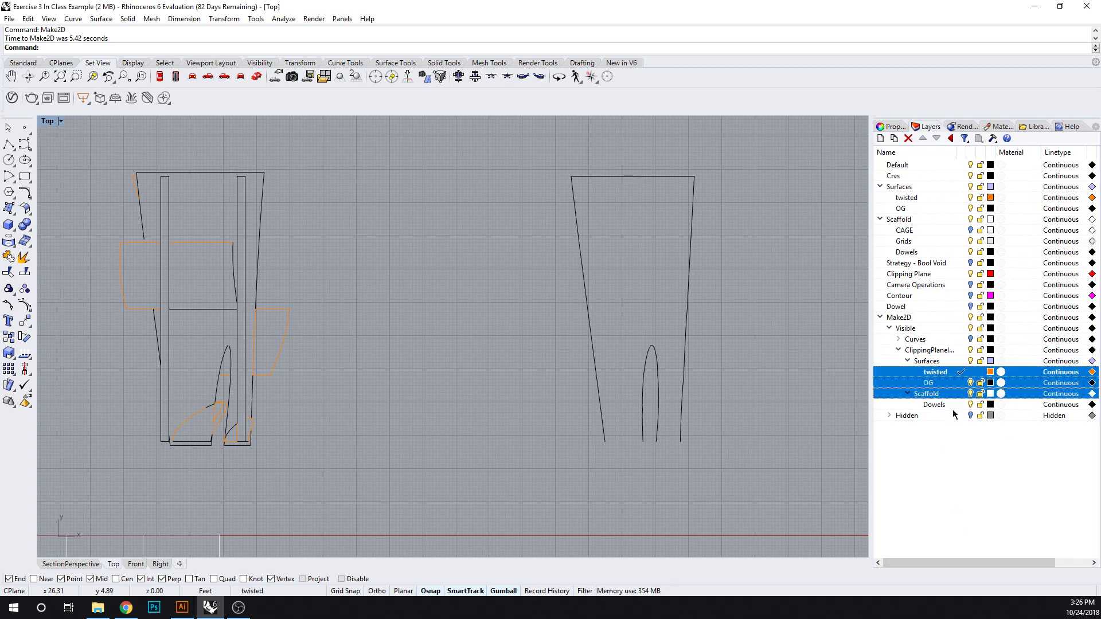
left_click(937, 372)
left_click(955, 388)
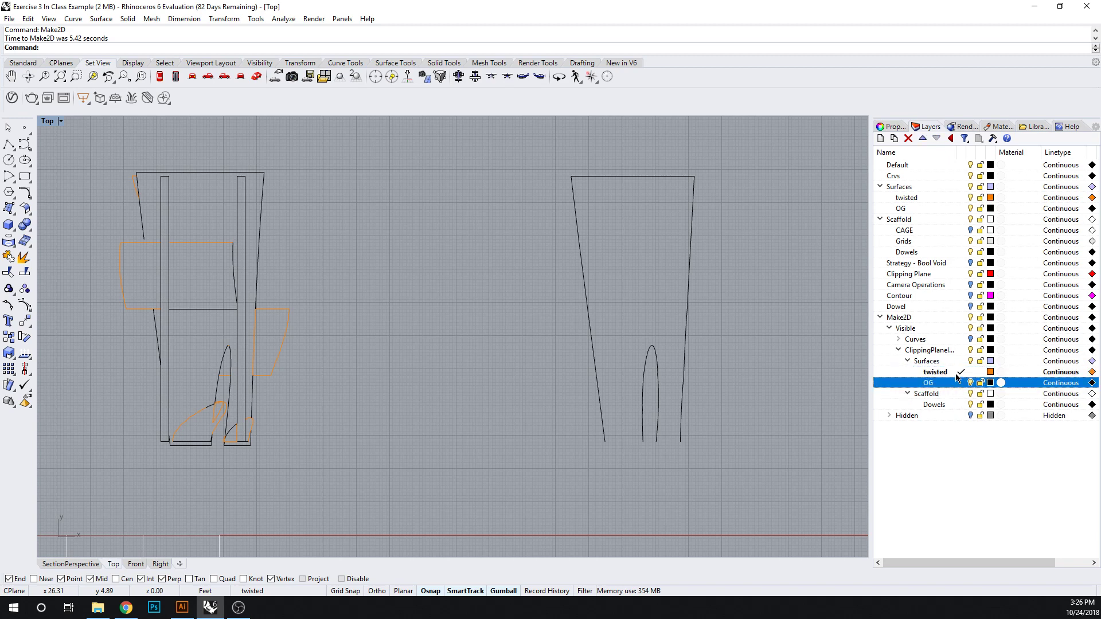
- Set the print width of the twisted, OG and Dowels sublayers under the clipping plane intersections to 2 mm
left_click(952, 373)
left_click(949, 384, "shift")
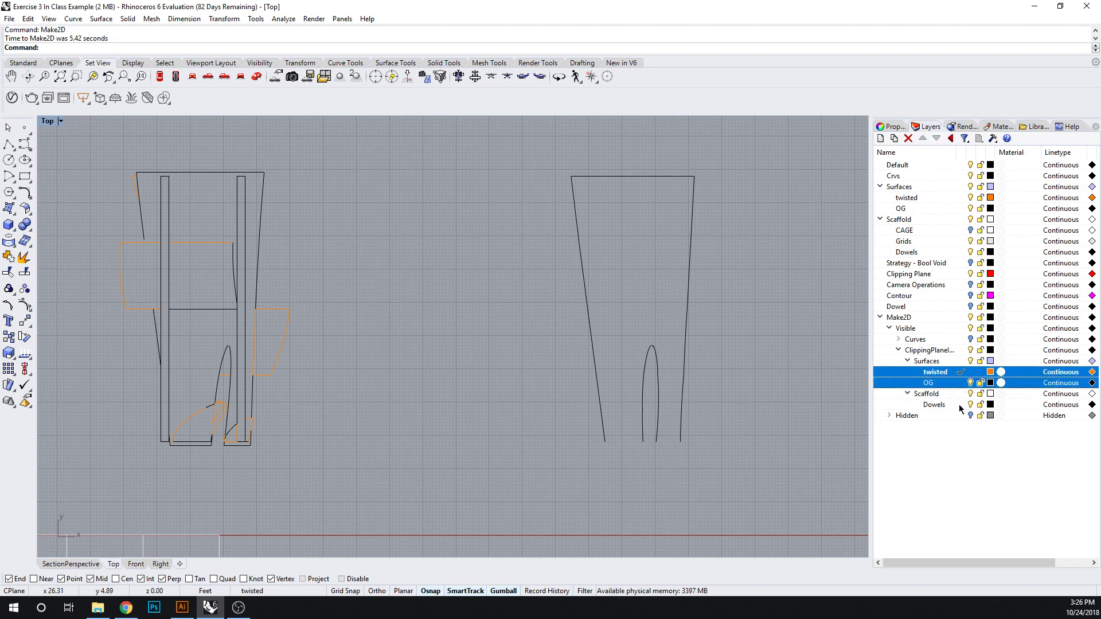
left_click(959, 404, "ctrl")
left_click_drag(951, 561, 985, 561)
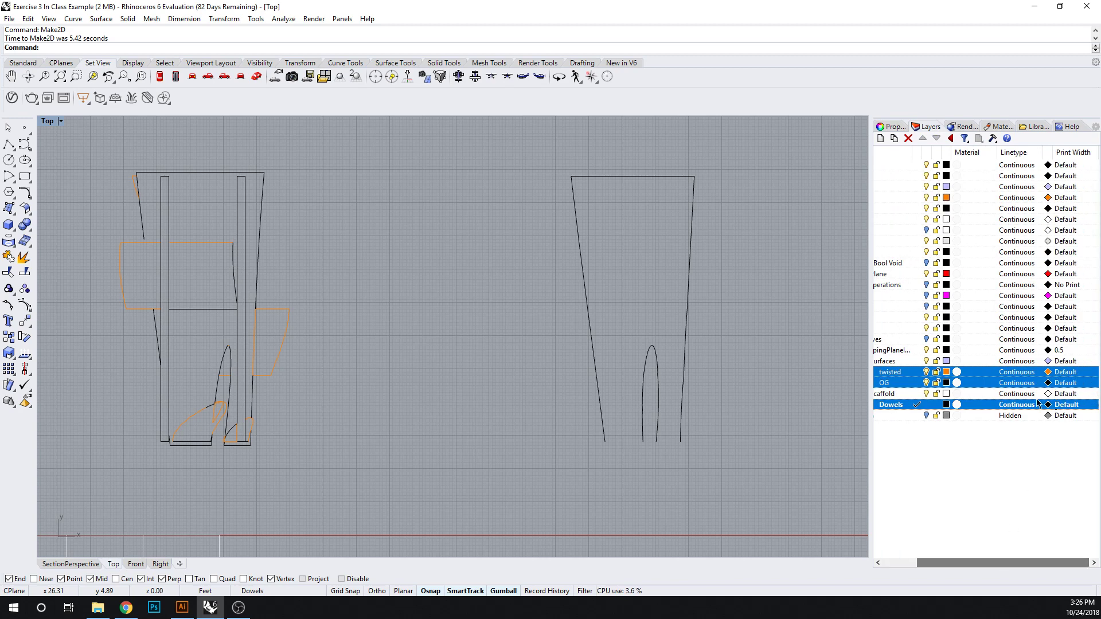
left_click(1064, 374)
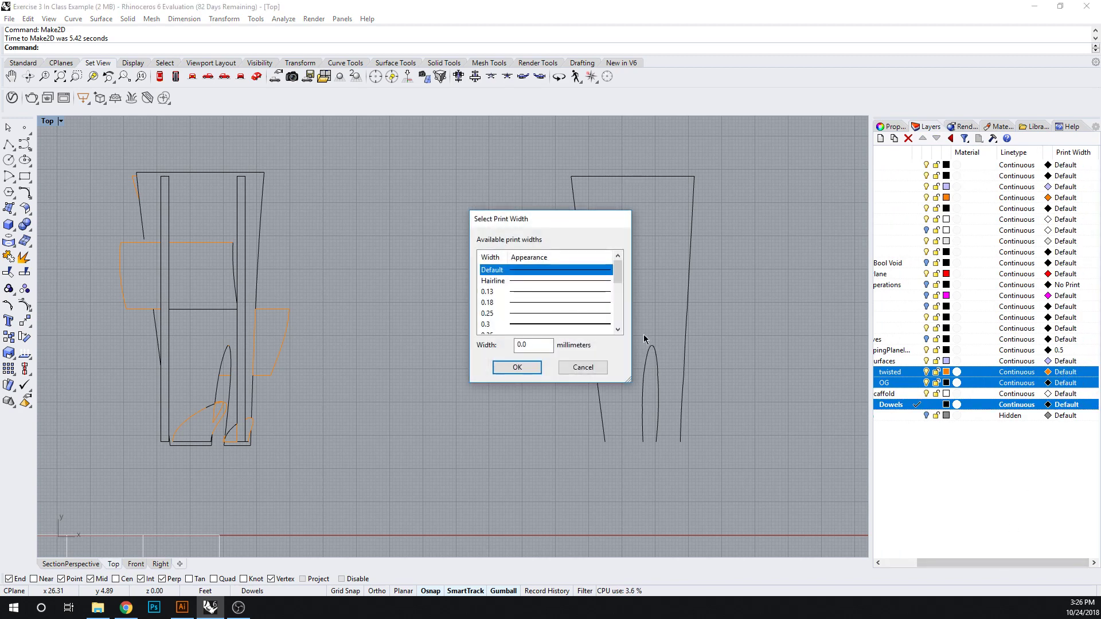
left_click_drag(618, 273, 617, 309)
left_click(502, 315)
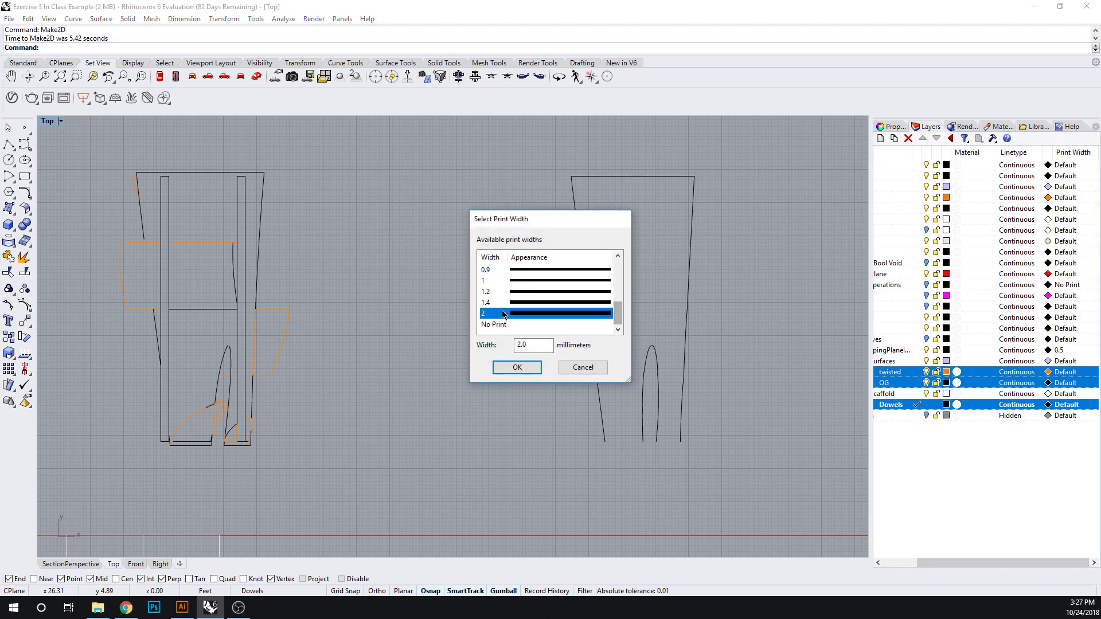
left_click(507, 367)
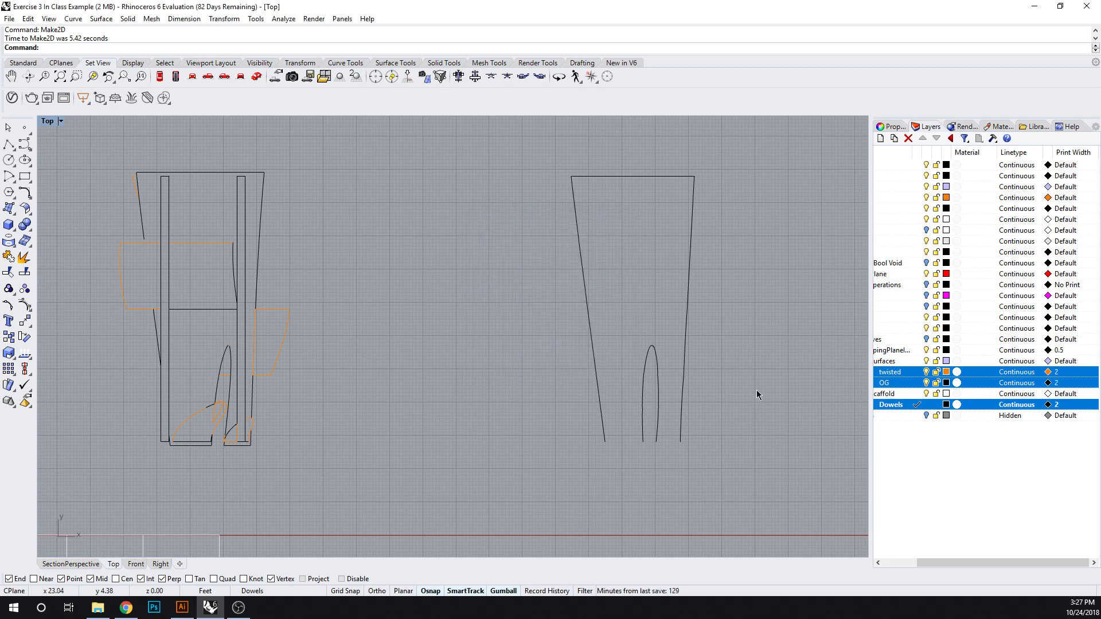
- Set the layer colour of the twisted, OG and Dowels sublayers under the clipping plane intersections to Red
left_click(947, 373)
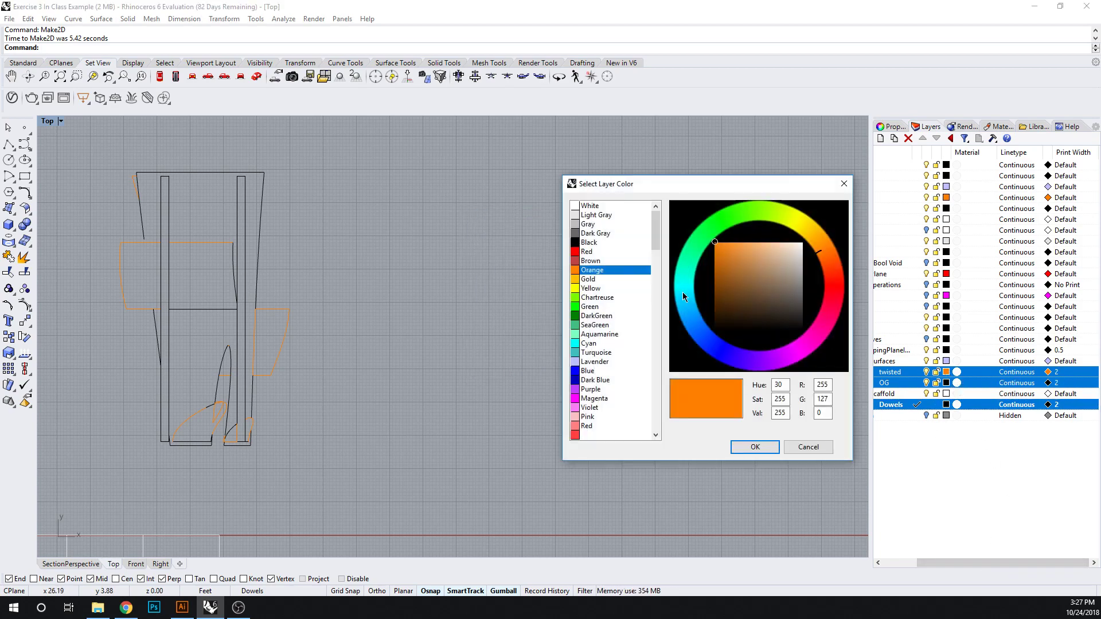
left_click(591, 251)
left_click(751, 447)
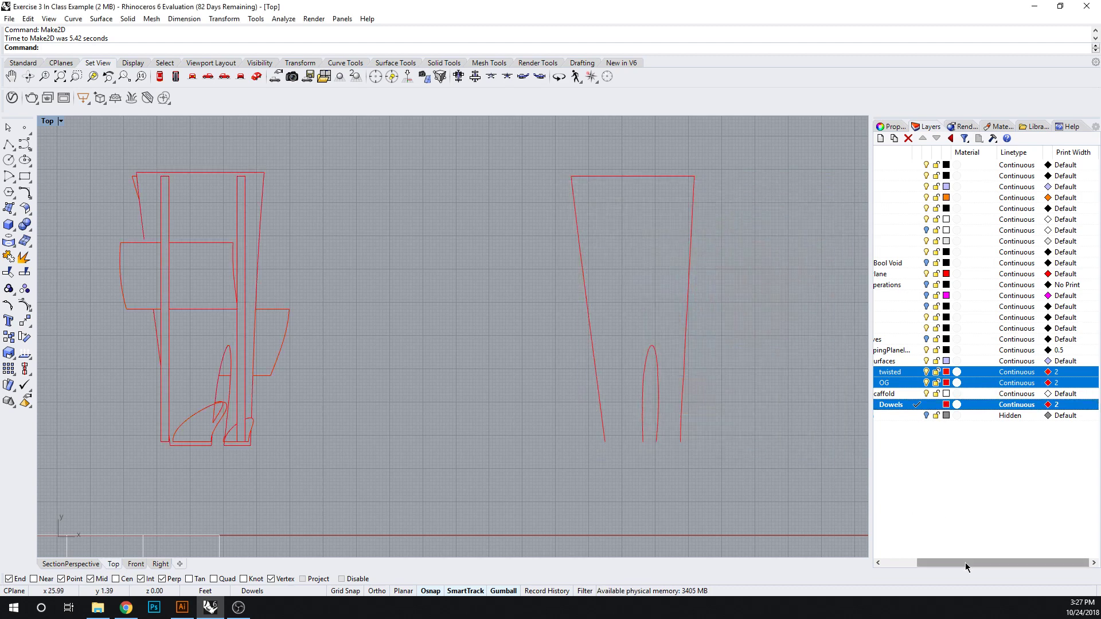
- Collapse the clipping plane intersections layer group and turn the Make2D Curves and Hidden layers back on
left_click_drag(952, 564, 903, 563)
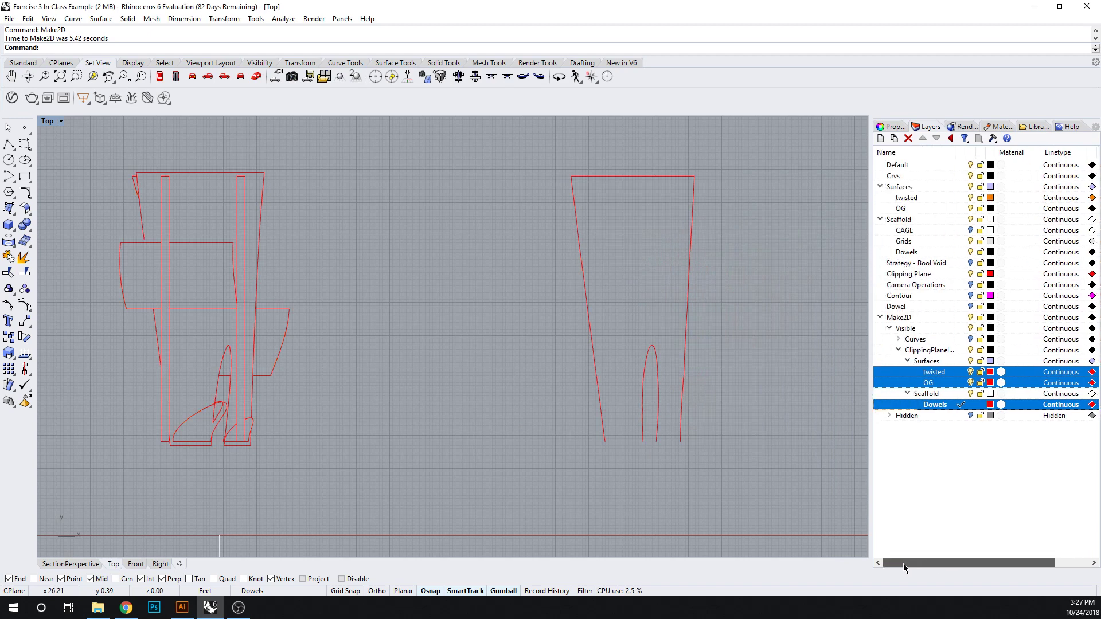
left_click(909, 361)
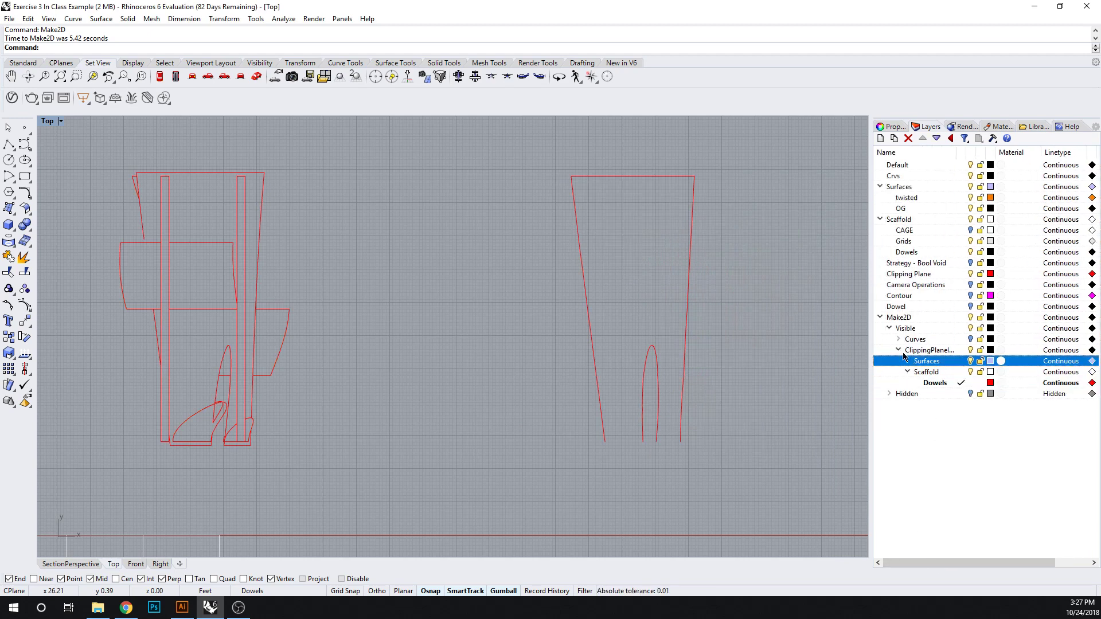
left_click(898, 350)
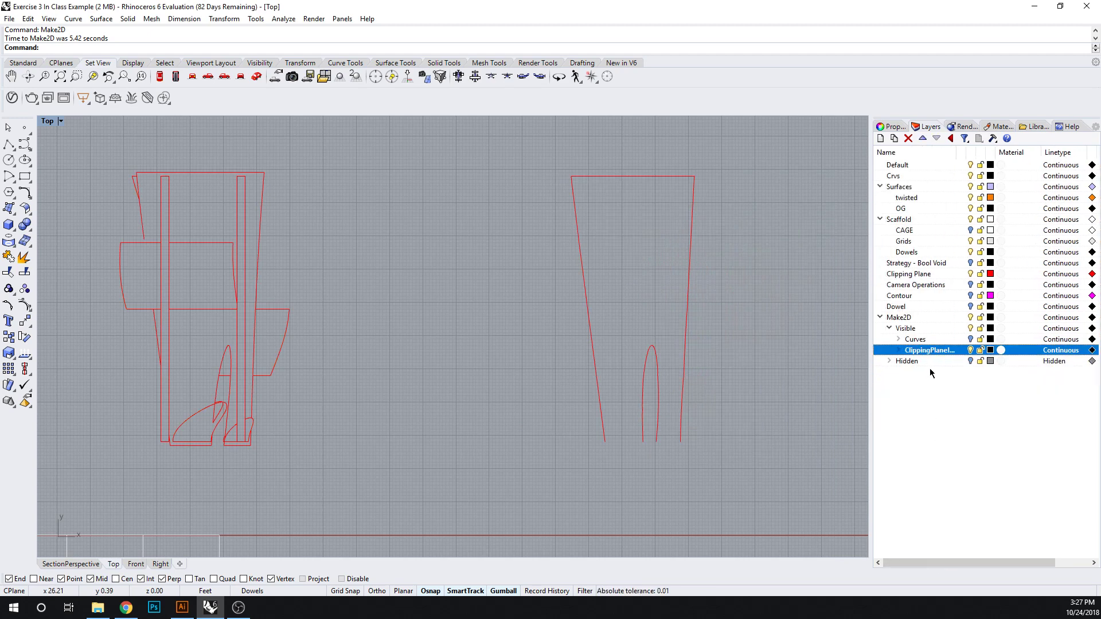
left_click(970, 340)
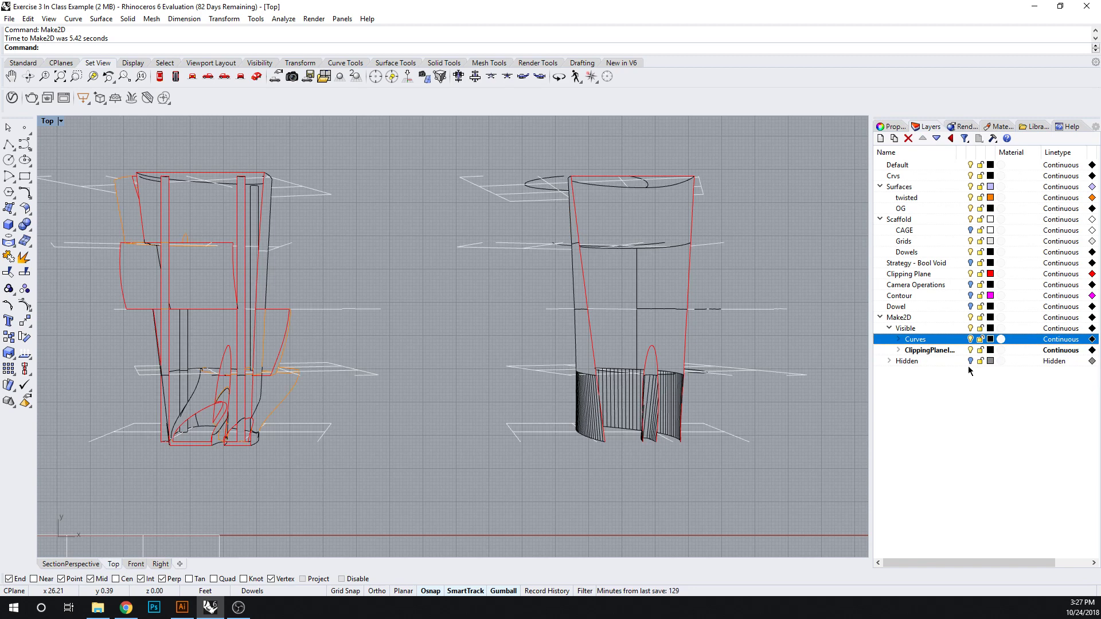
left_click(969, 361)
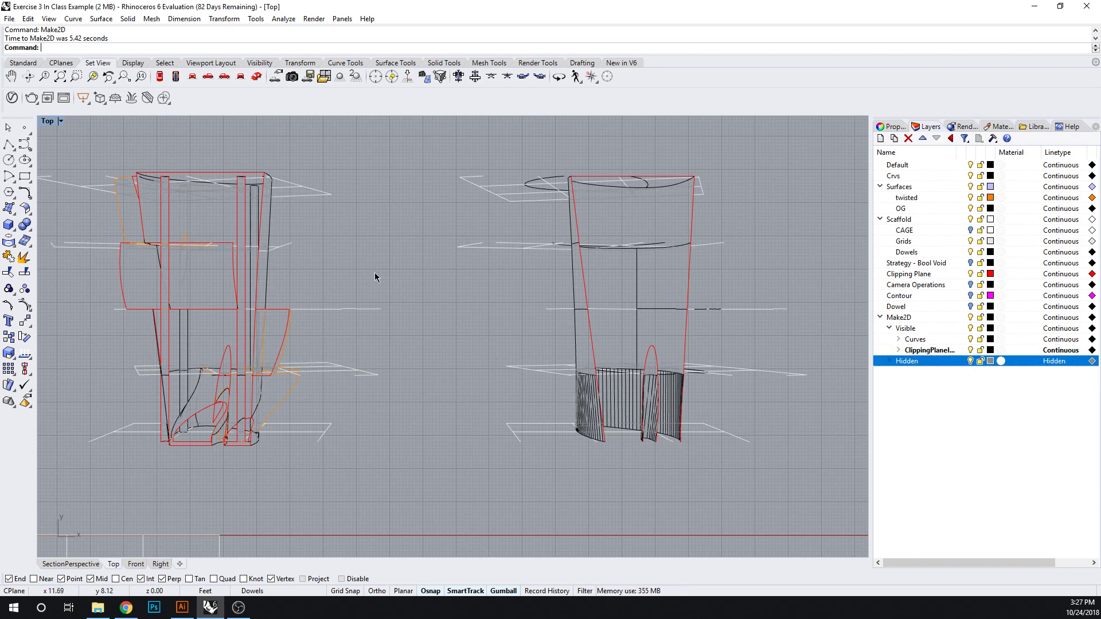
right_click(394, 390)
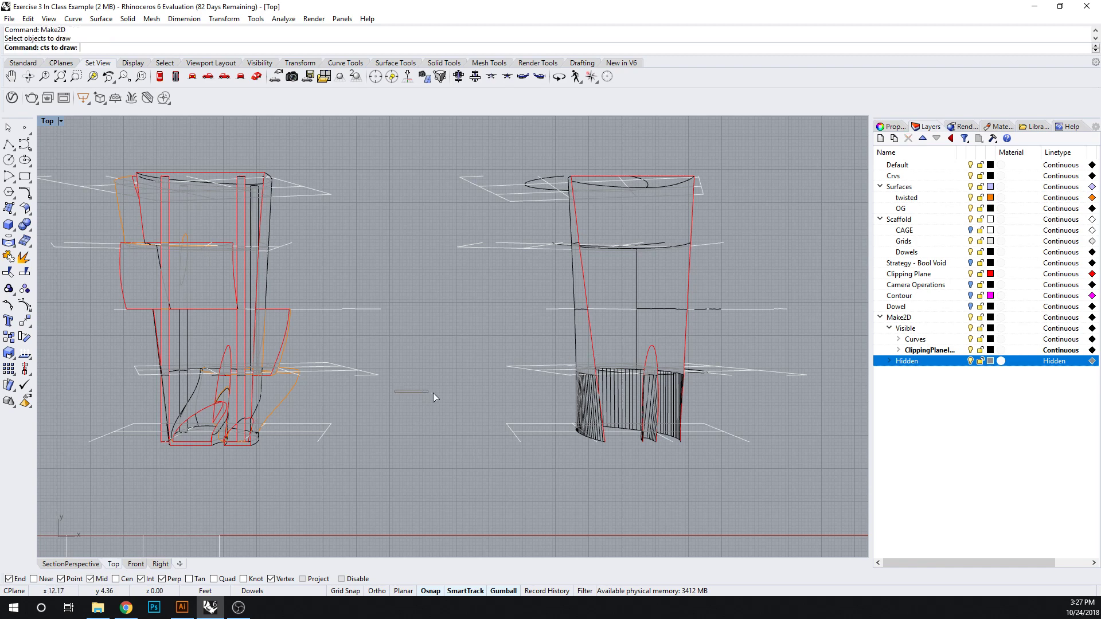
scroll(439, 390, "down", 2)
left_click_drag(742, 184, 94, 473)
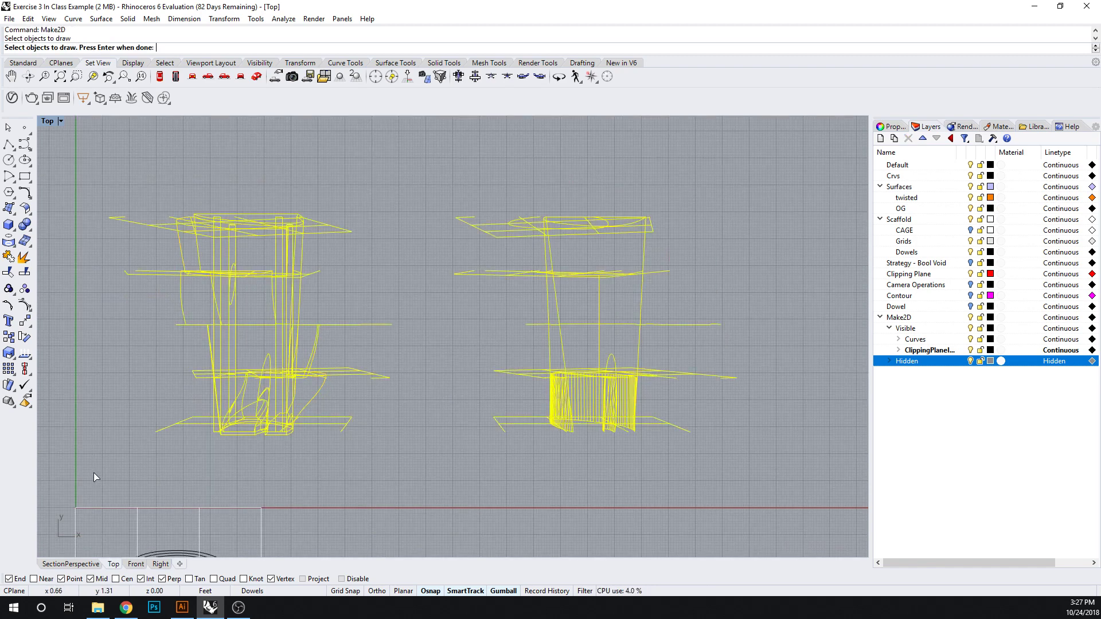
right_click(399, 388)
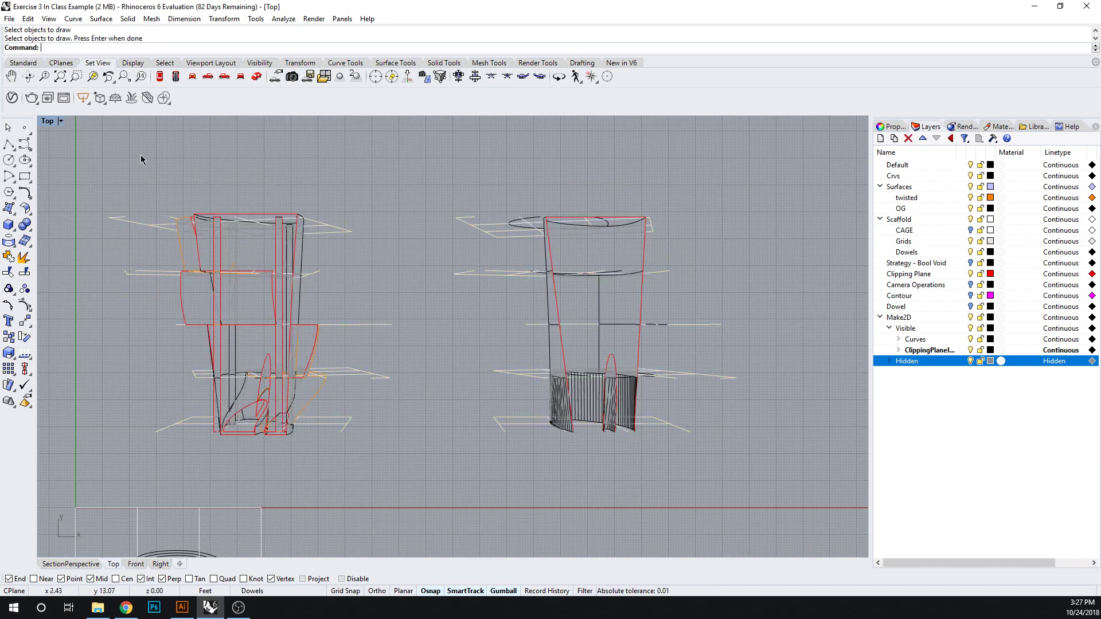
- Export the linework of both towers as the Adobe Illustrator file Ex Process Work Sec.Perp, preserving model scale at 1 foot = 1 inch
left_click_drag(66, 152, 756, 453)
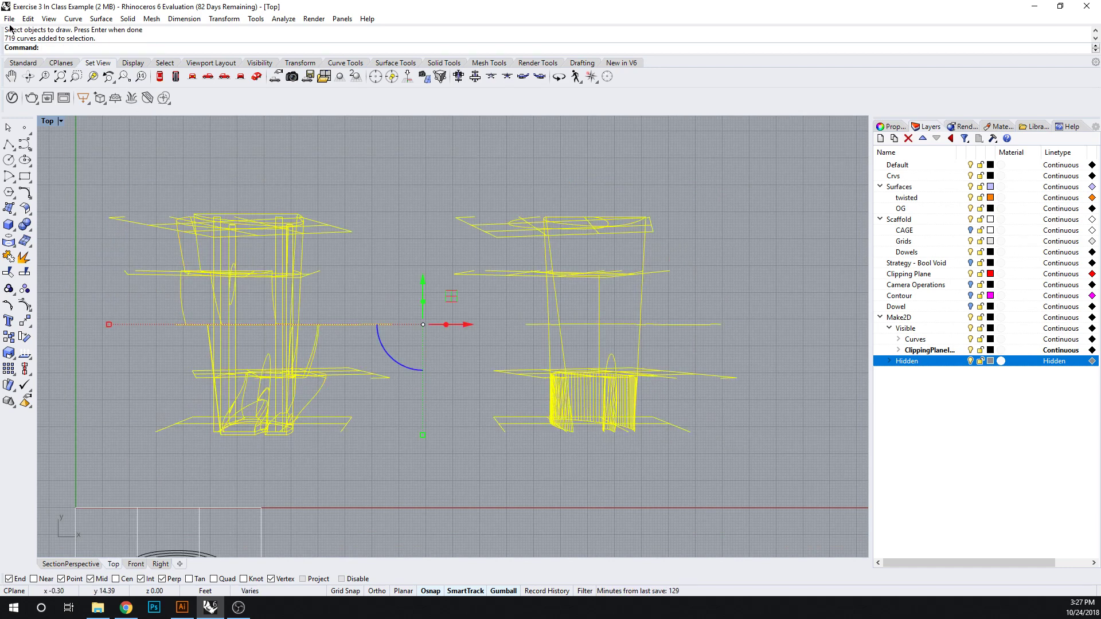
left_click(10, 18)
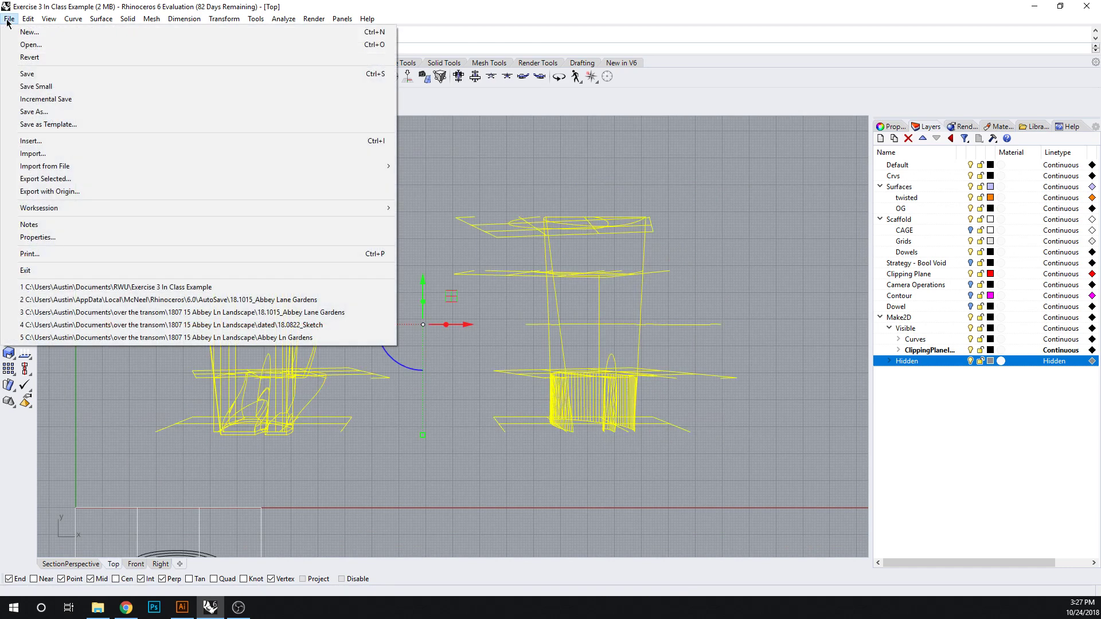
left_click(62, 180)
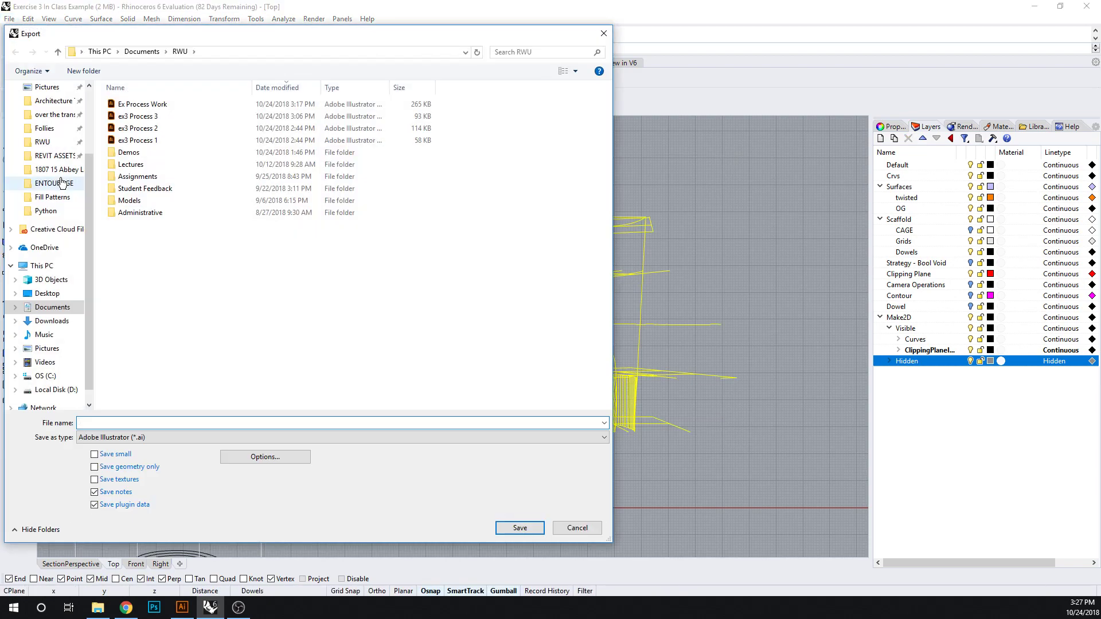
left_click(144, 104)
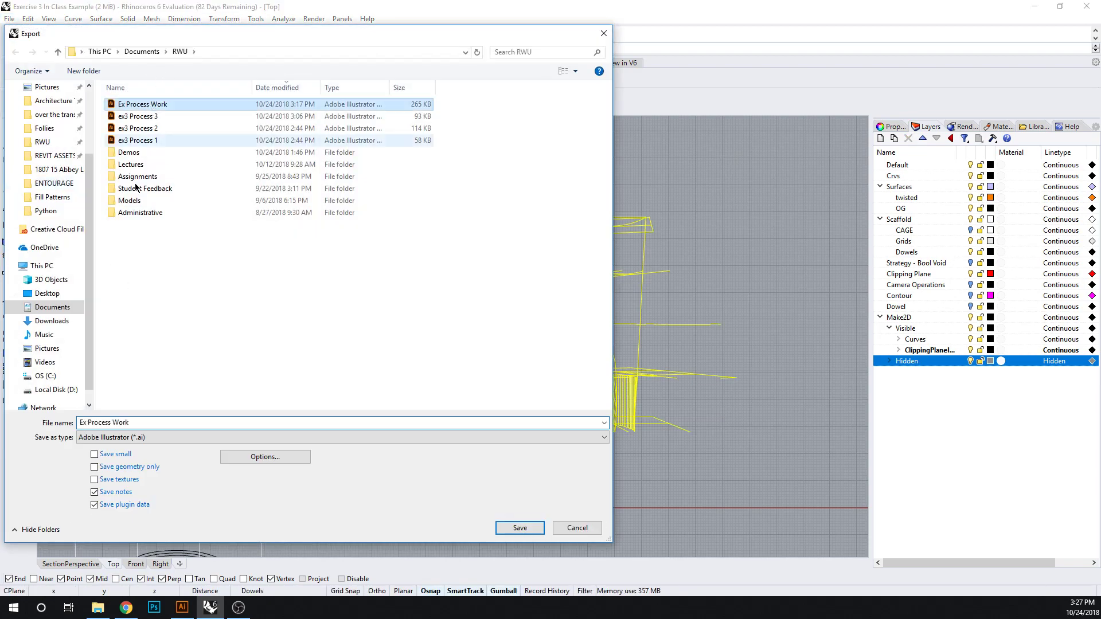
left_click(138, 423)
double_click(140, 423)
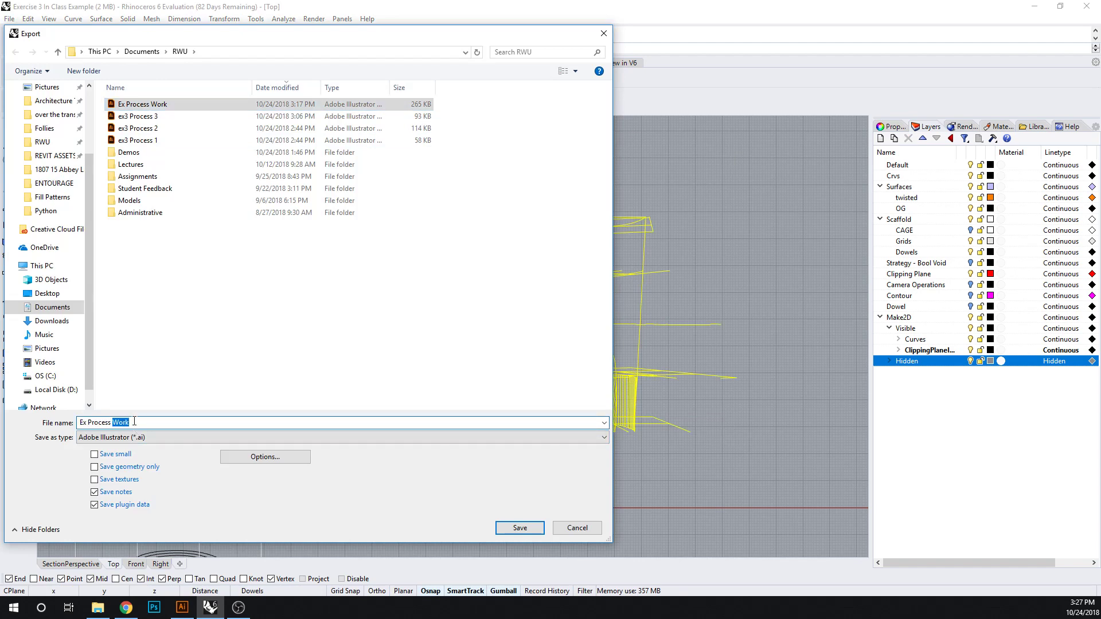
left_click(134, 422)
type("SEc")
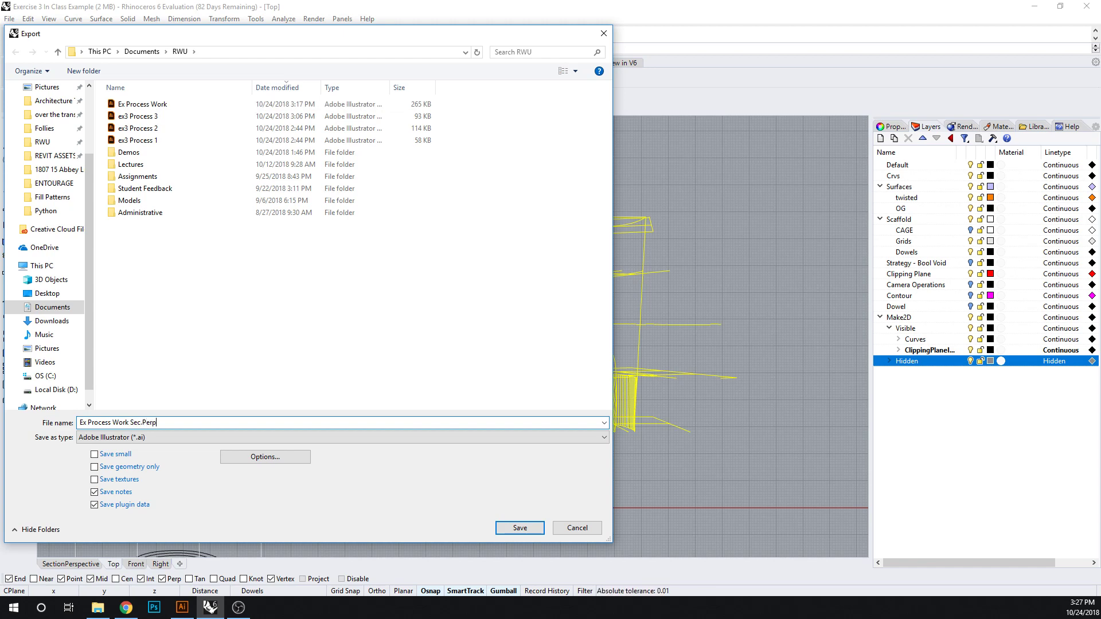
type(".Perp")
key("Return")
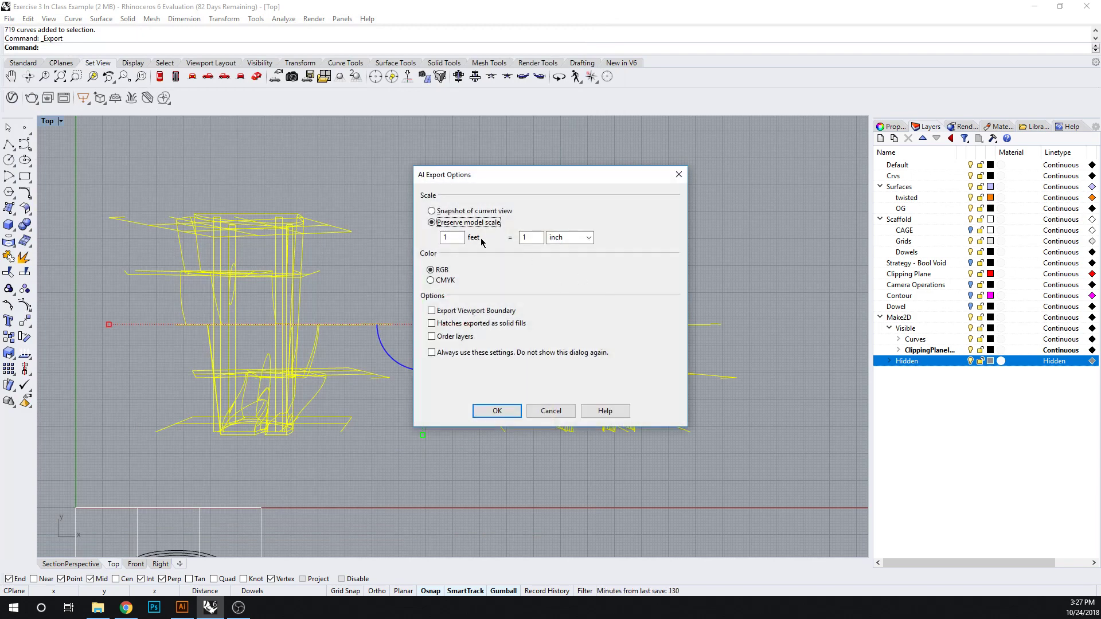
left_click(497, 411)
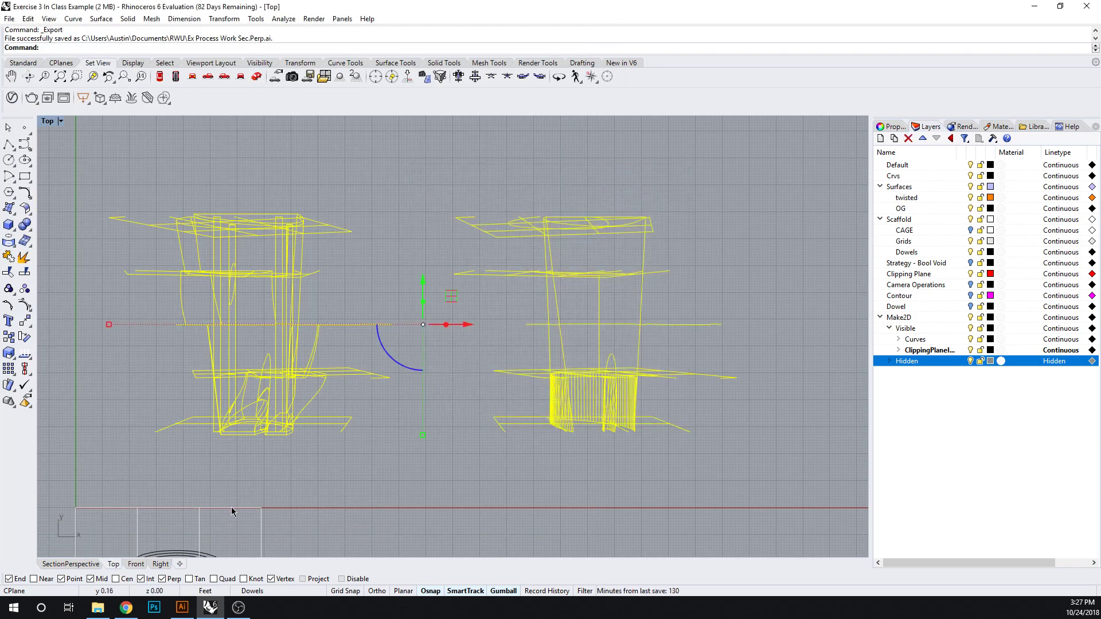
- Switch to Illustrator and open the exported file Ex Process Work Sec.Perp from the RWU folder
left_click(182, 607)
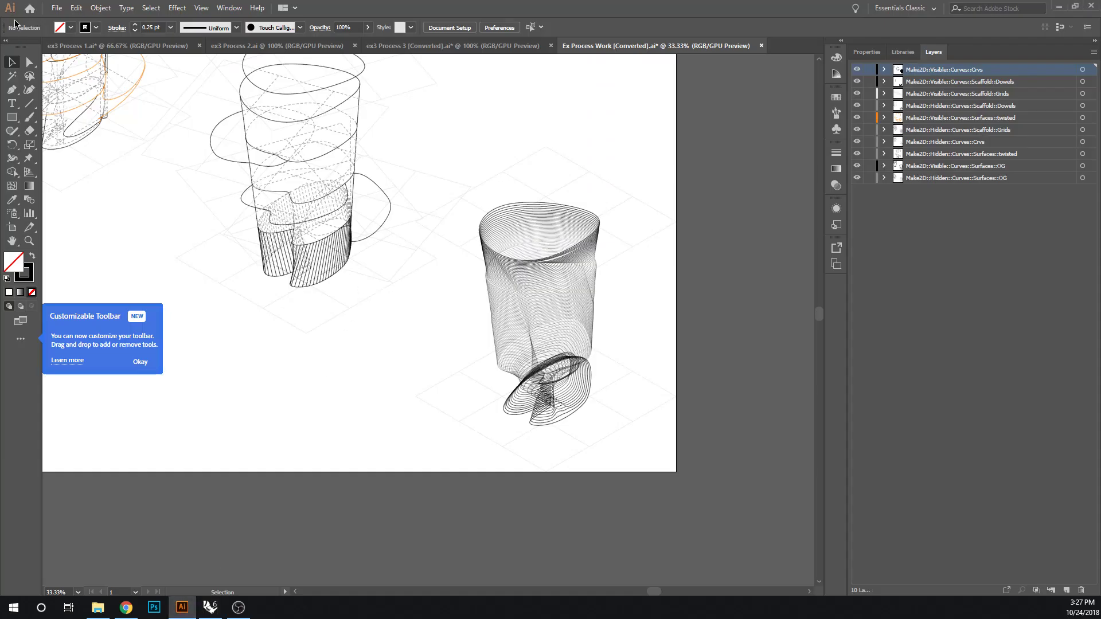
left_click(56, 8)
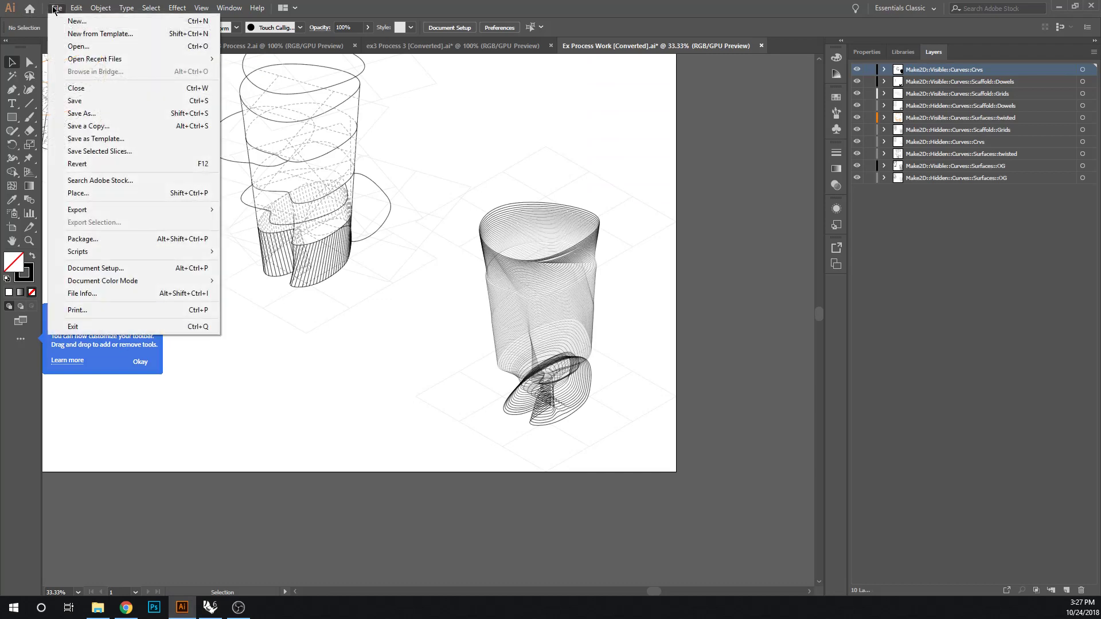
left_click(85, 46)
left_click(146, 80)
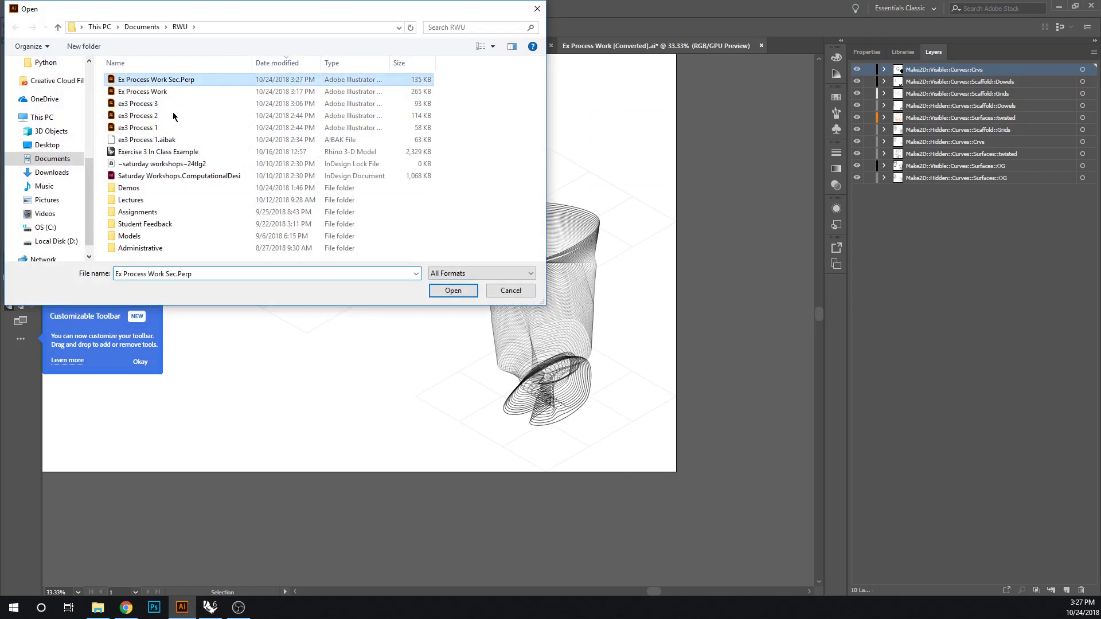
left_click(453, 291)
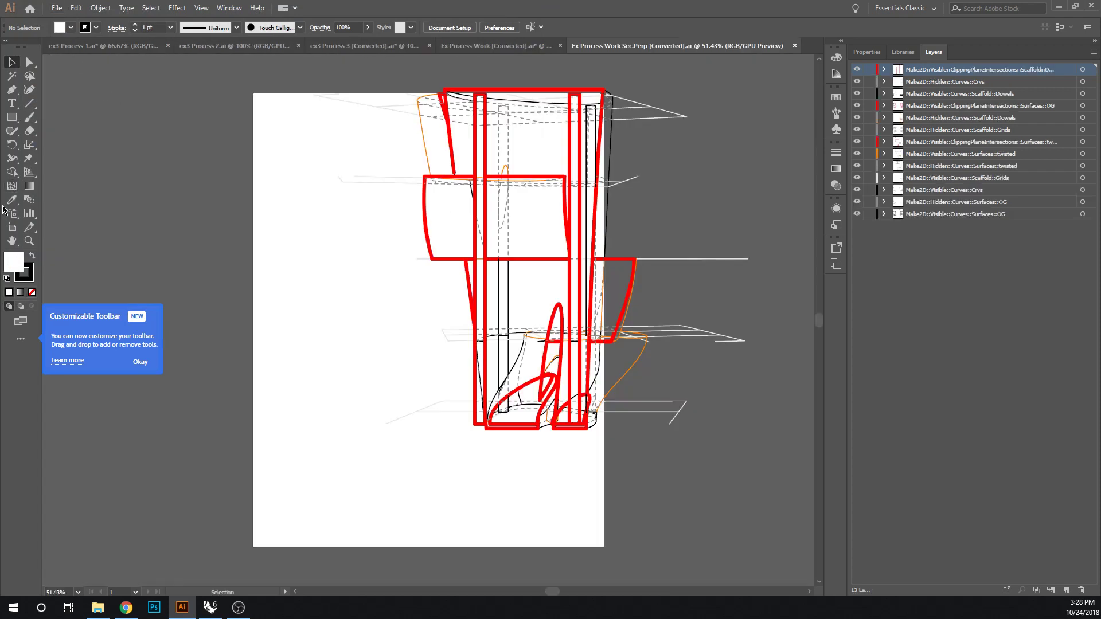
- Fit the artboard to the artwork bounds so it encloses both towers, and return to the Selection tool
left_click(12, 227)
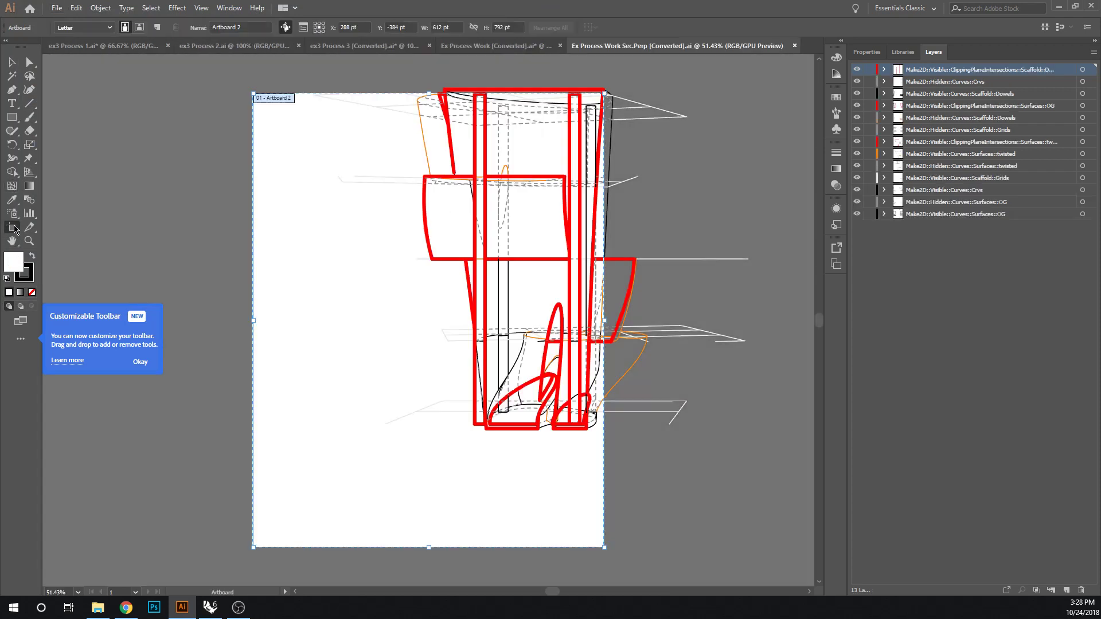
left_click(106, 27)
left_click(80, 579)
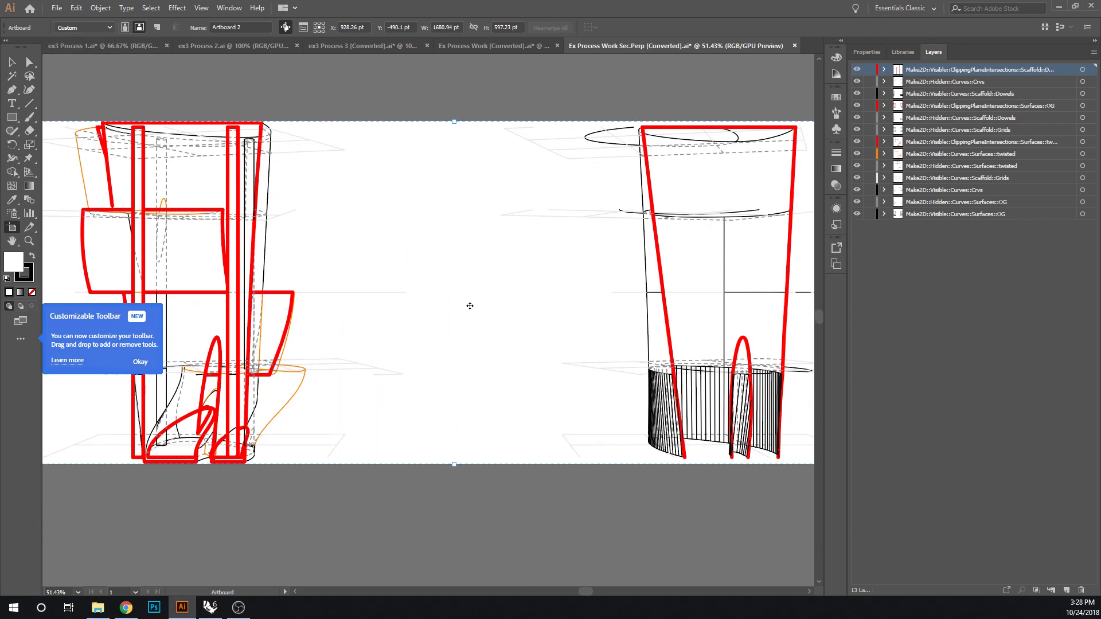
scroll(499, 307, "down", 2, "alt")
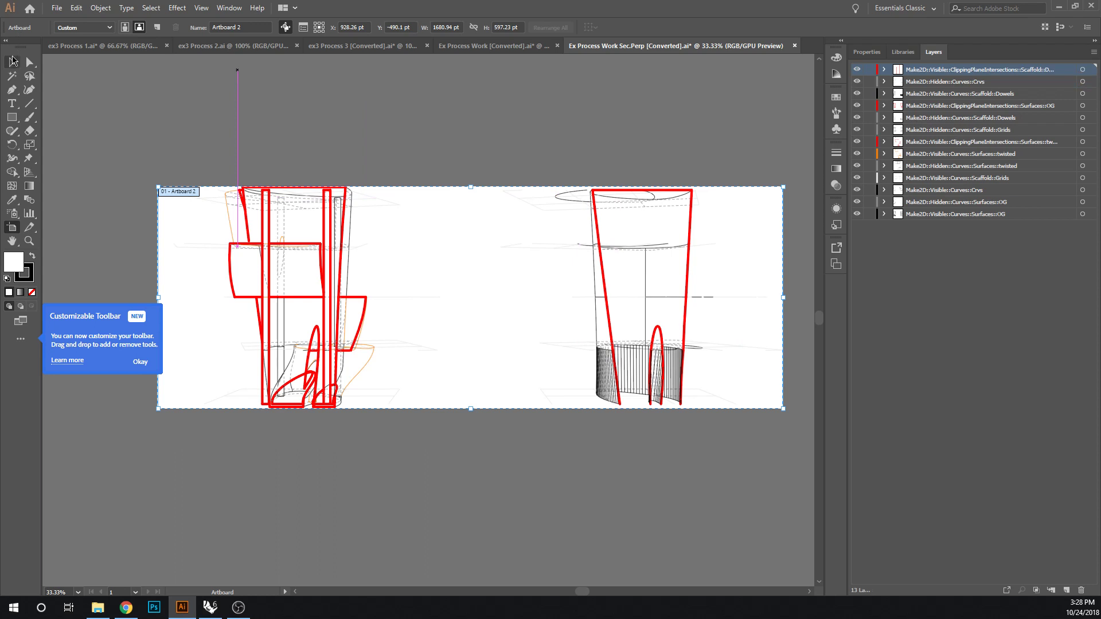
left_click(12, 61)
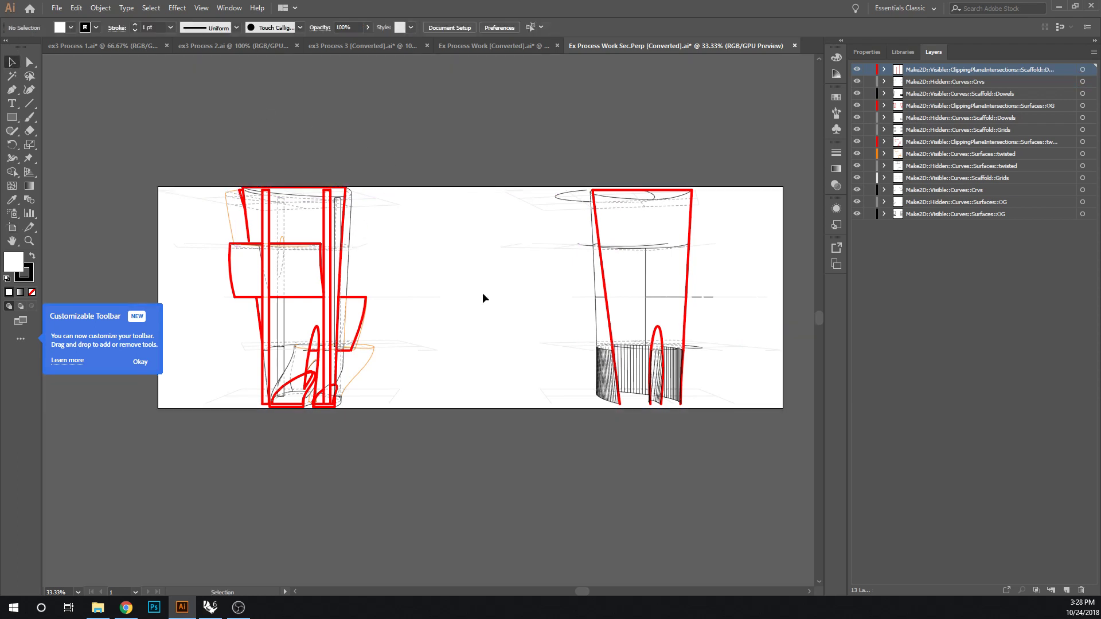